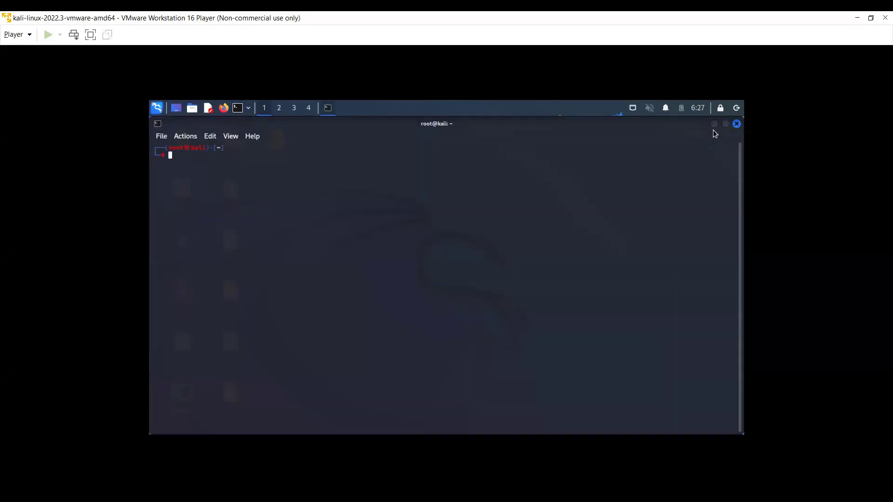
Step: Minimize the terminal, launch Wireshark by searching the applications for "wire", and select the eth0 interface
left_click(714, 124)
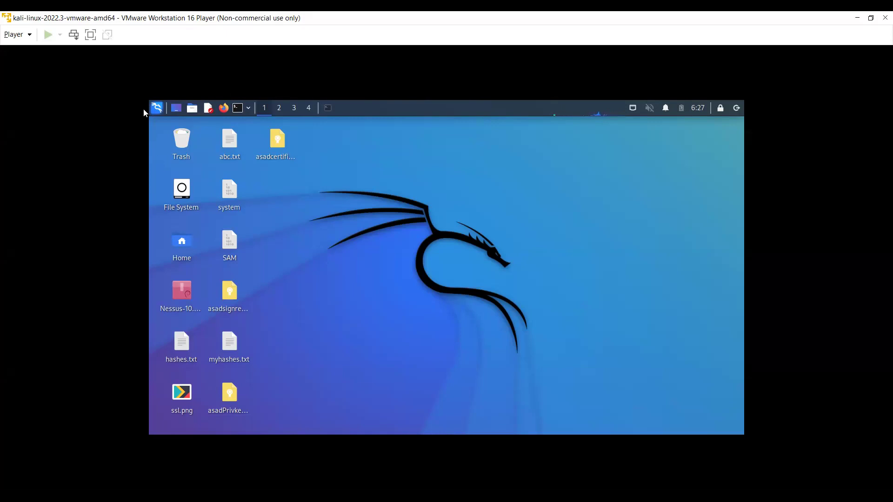
left_click(157, 108)
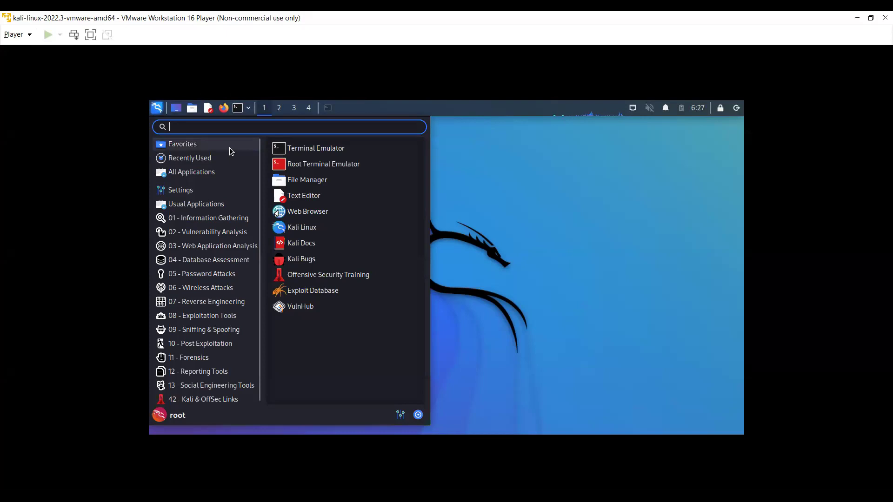
type("wire")
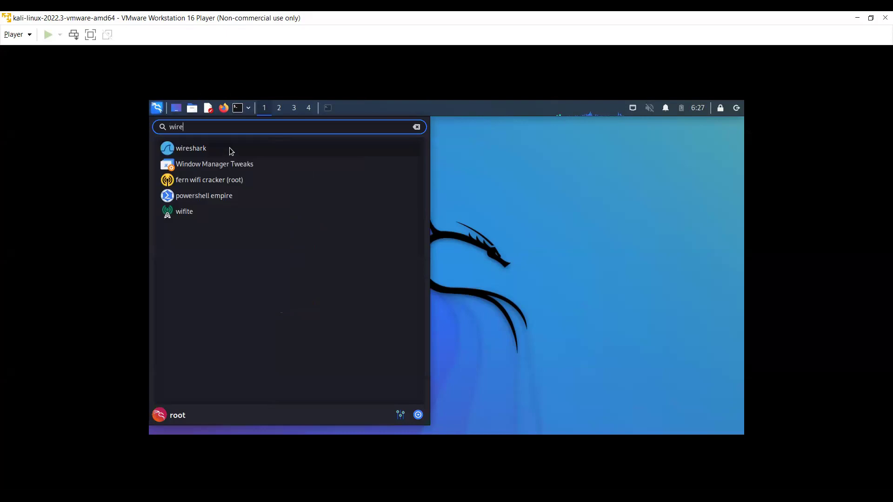
left_click(205, 147)
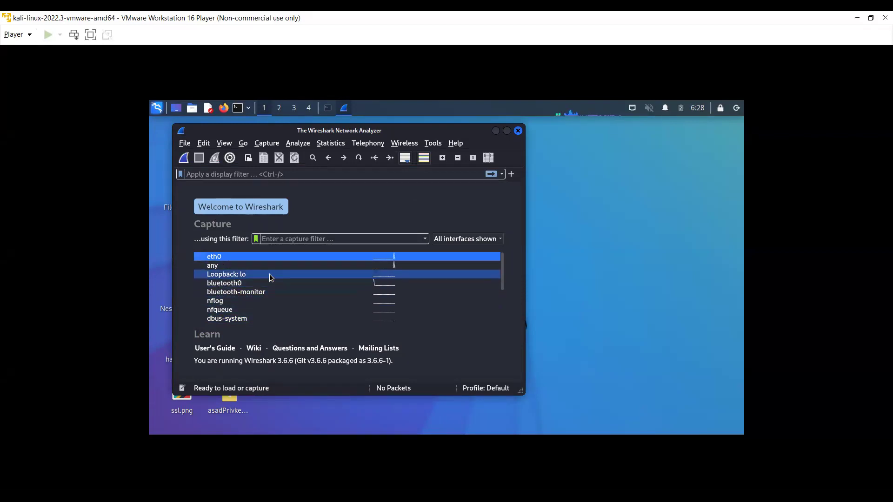
mouse_move(269, 274)
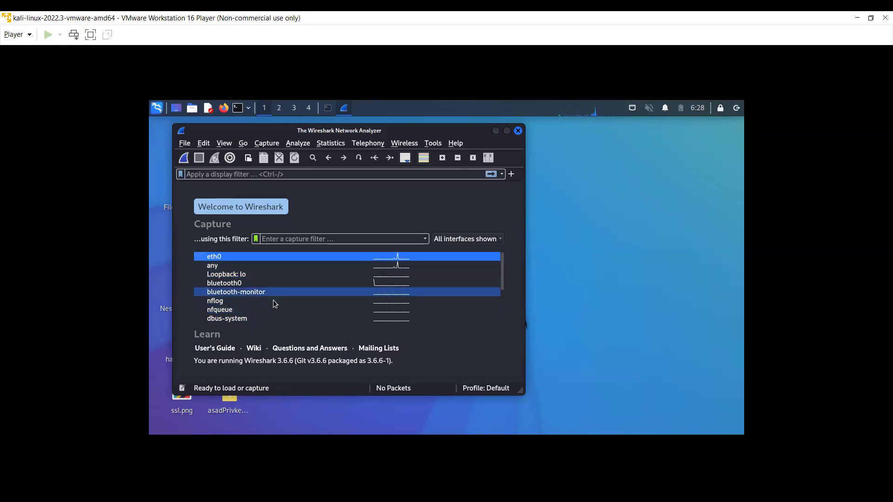
left_click(396, 258)
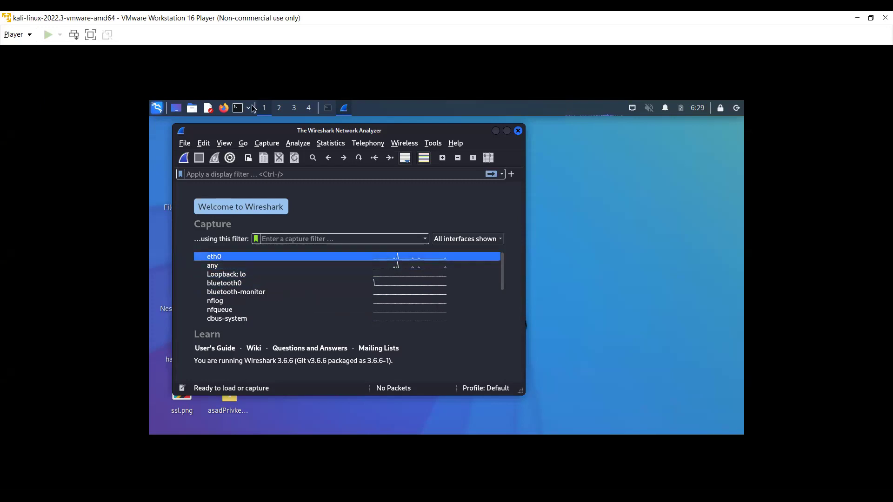
Step: List the network interfaces with ifconfig in a new terminal and highlight the eth0 and lo entries
left_click(238, 109)
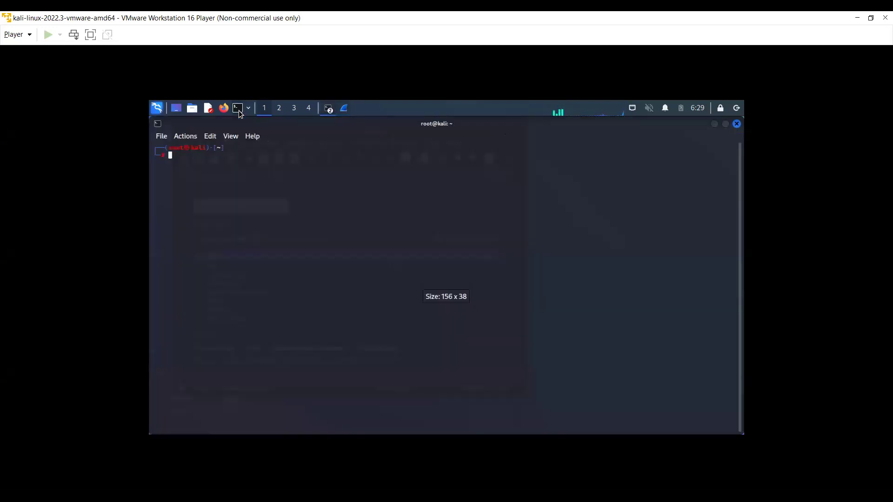
type("ifc")
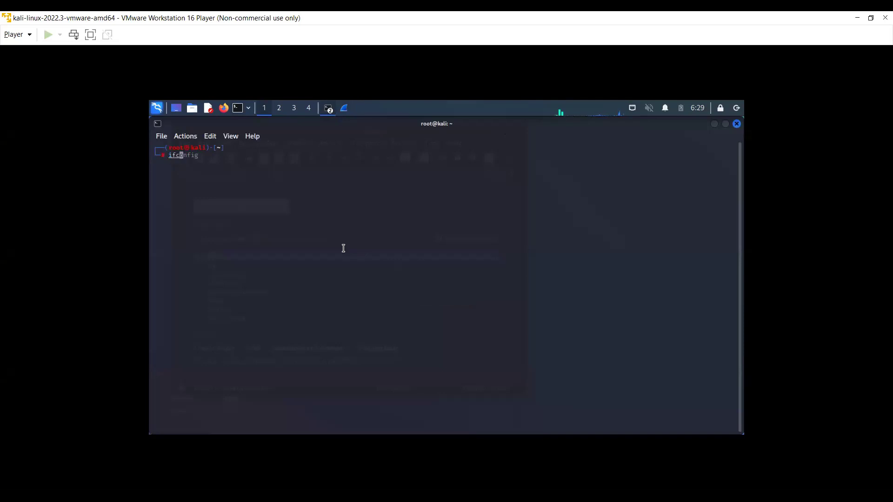
key("BackSpace")
key("BackSpace")
type("ifconfig")
key("Return")
left_click_drag(409, 276, 178, 163)
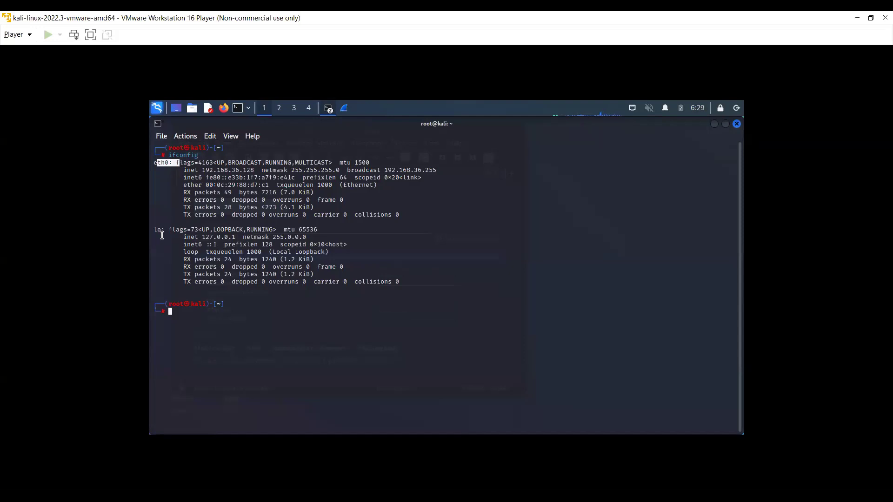
left_click_drag(175, 230, 250, 236)
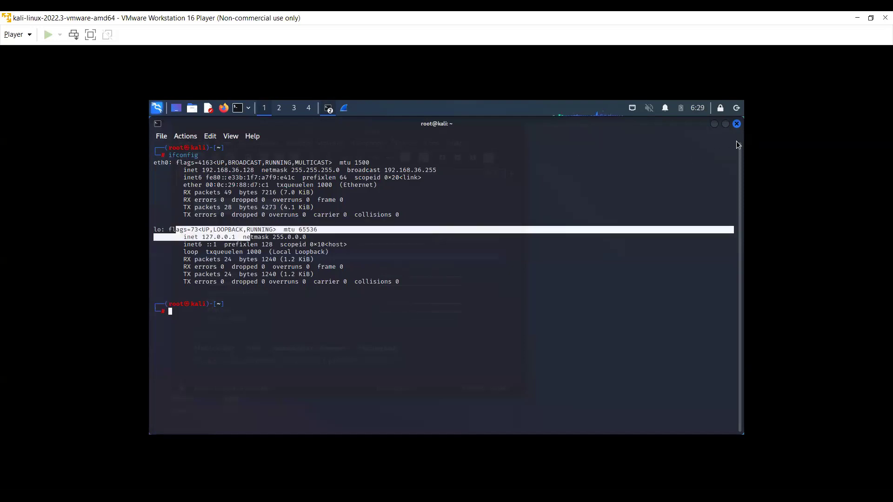
left_click(713, 125)
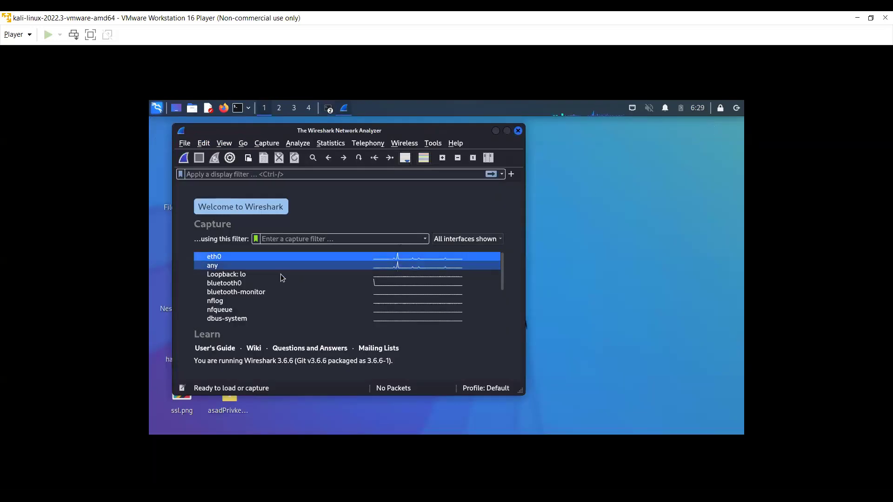
Step: Start a live capture on the eth0 interface and enlarge the capture window
left_click(234, 255)
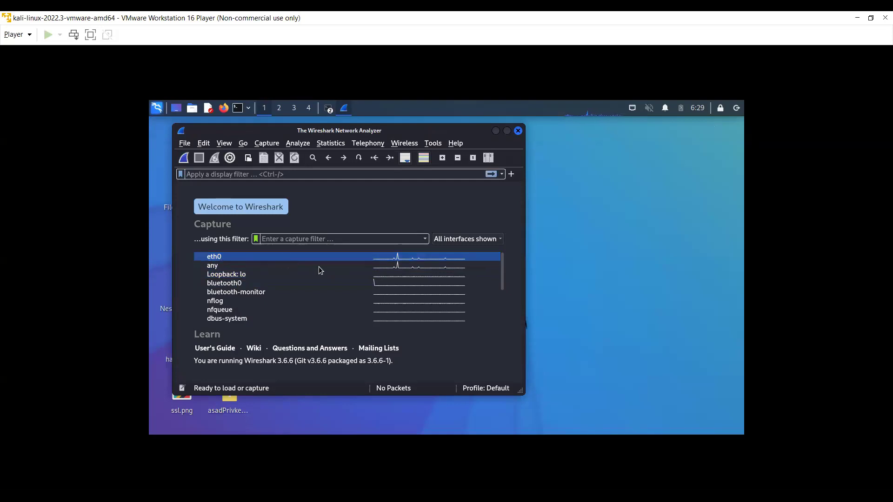
double_click(363, 258)
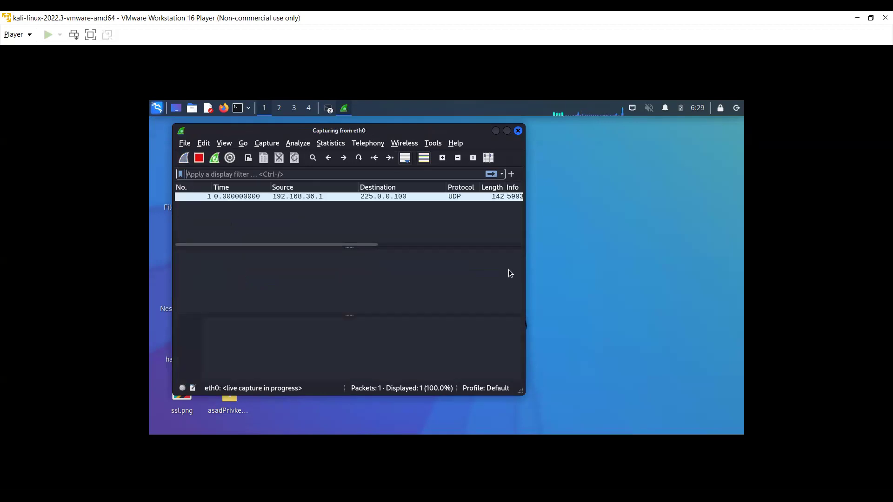
left_click_drag(436, 130, 511, 123)
left_click_drag(599, 387, 743, 431)
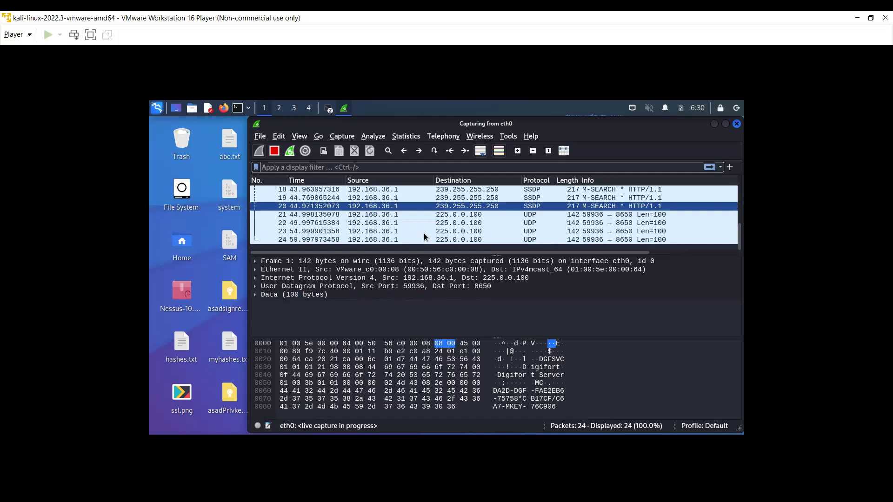
left_click(397, 214)
left_click(394, 214)
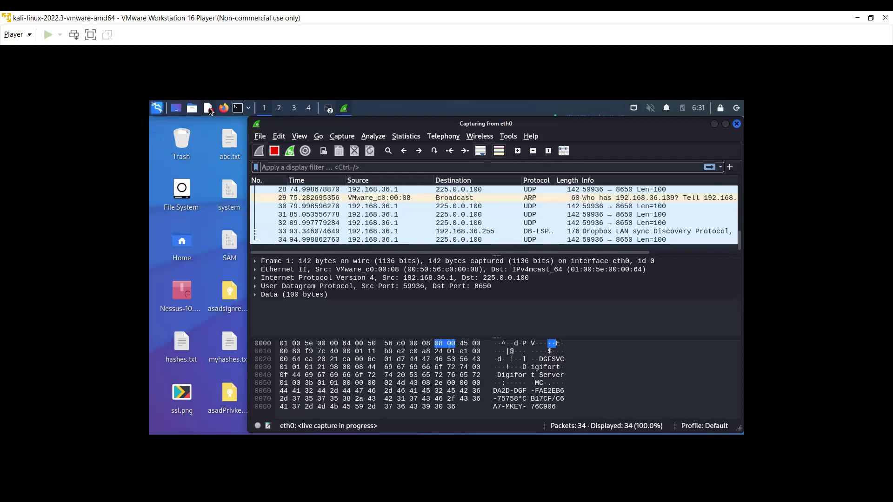
Step: Open Firefox, load yahoo.com to generate traffic, and highlight the https prefix of its address
left_click(227, 113)
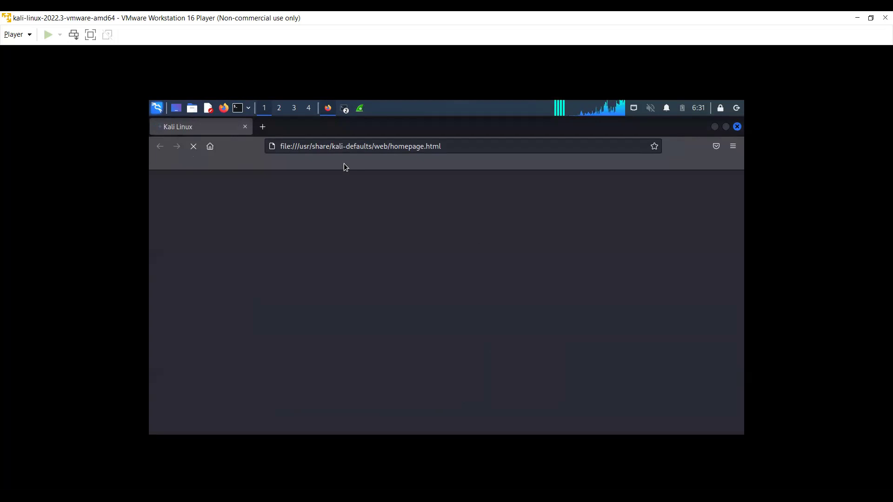
left_click(362, 151)
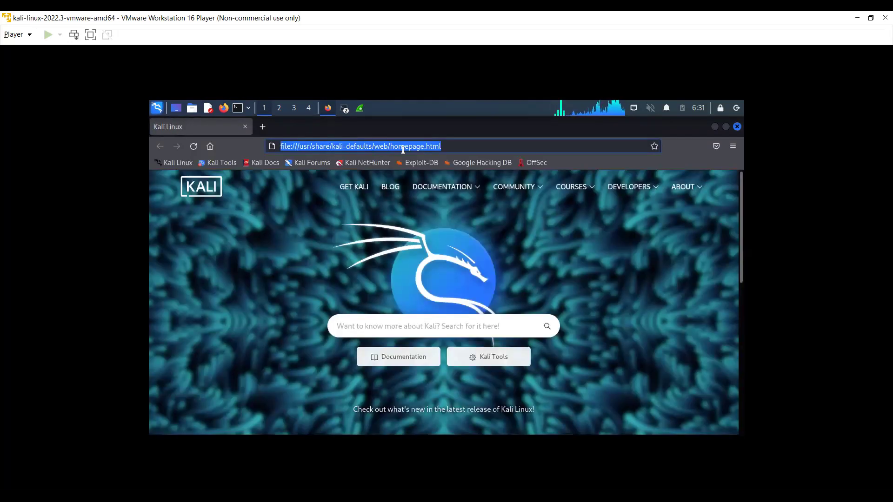
type("goog")
key("BackSpace")
key("BackSpace")
key("BackSpace")
key("BackSpace")
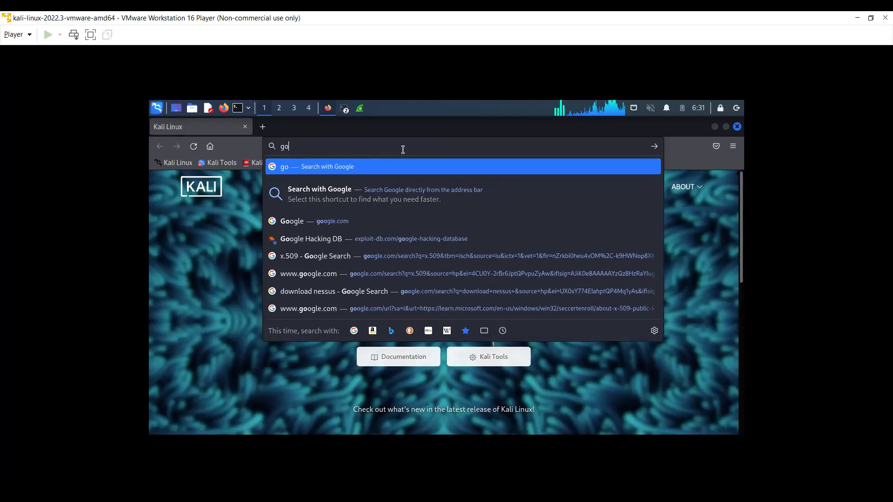
type("ya")
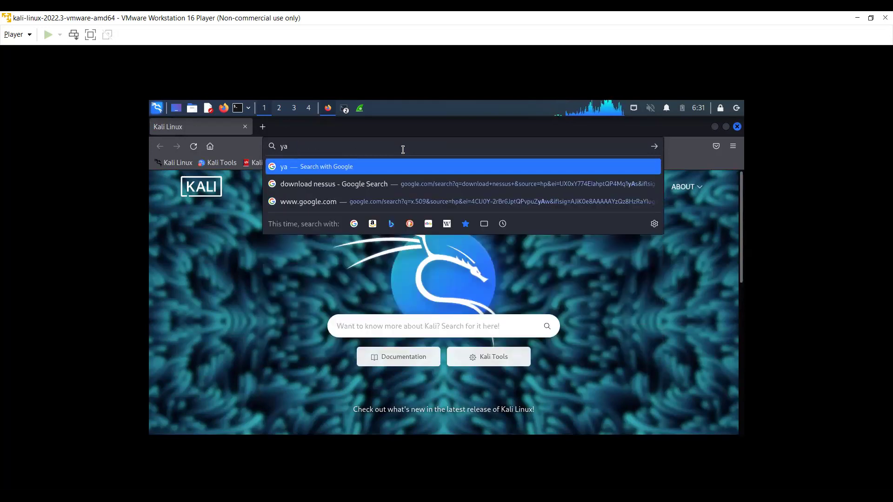
type("hoo.com")
key("Return")
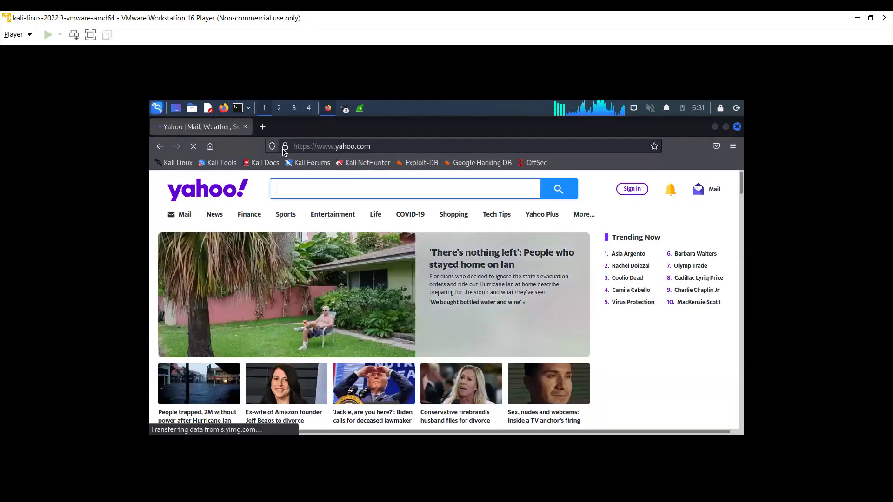
double_click(300, 146)
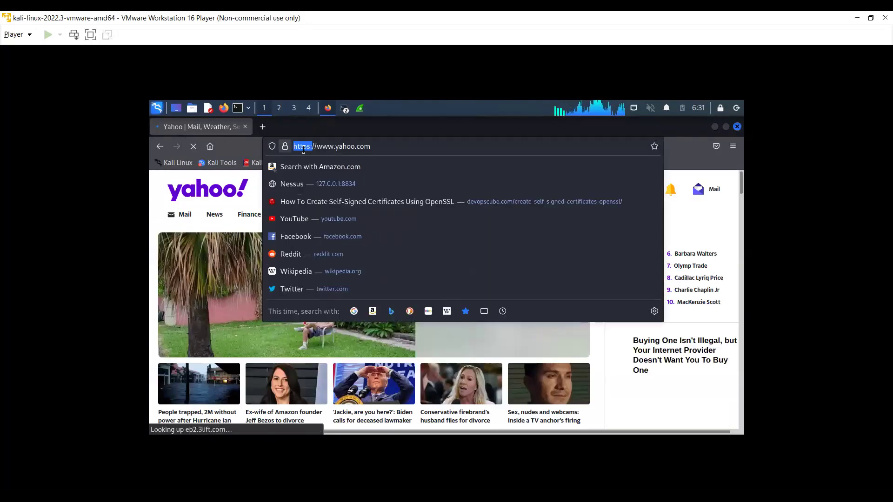
left_click(684, 152)
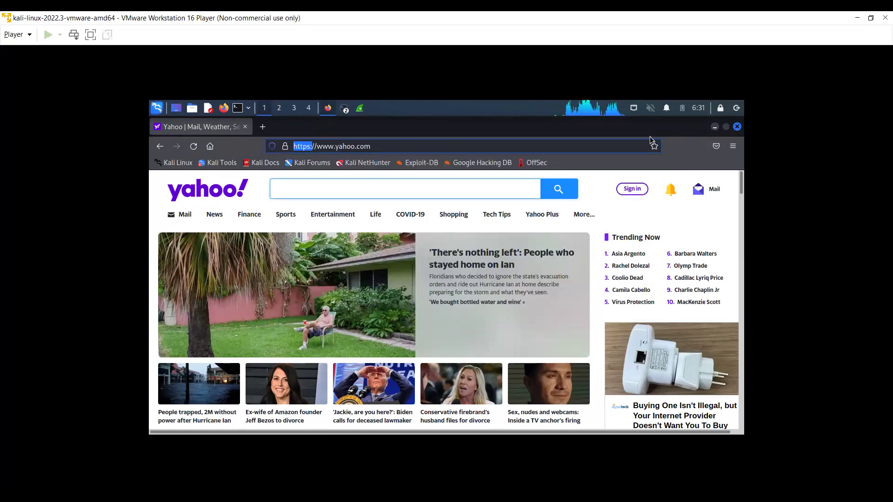
Step: Return to Wireshark and stop the live capture on eth0
left_click(715, 127)
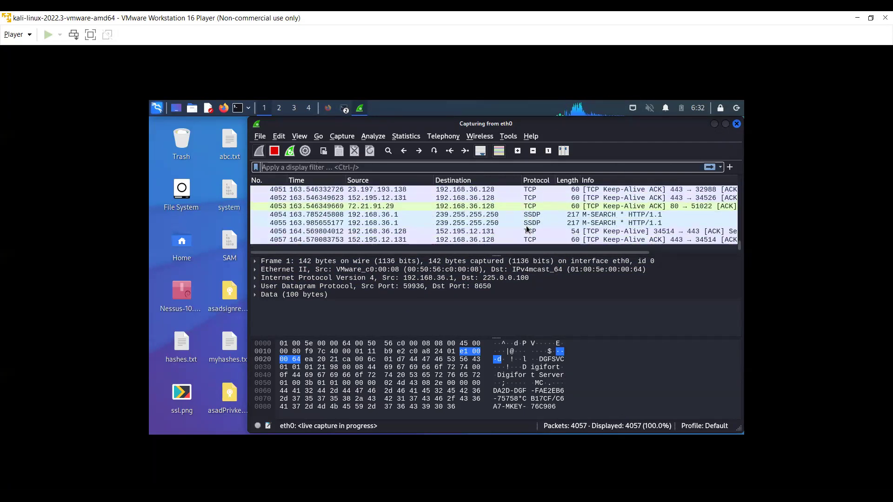
left_click(274, 152)
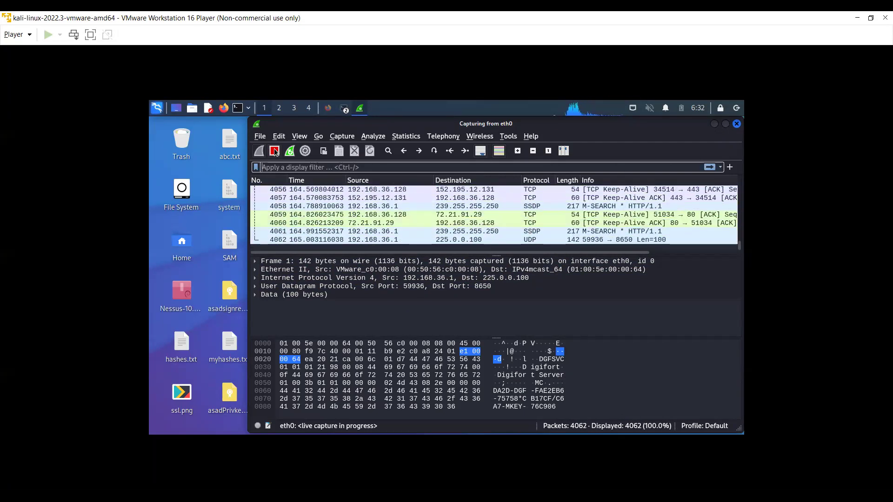
left_click(598, 289)
Step: Apply the display filter http to the captured packets and look through the filtered list
left_click(288, 167)
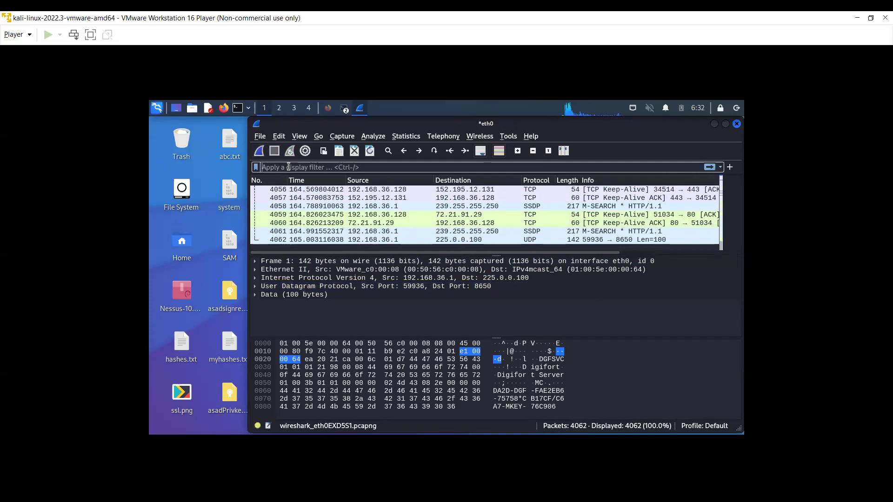
type("http")
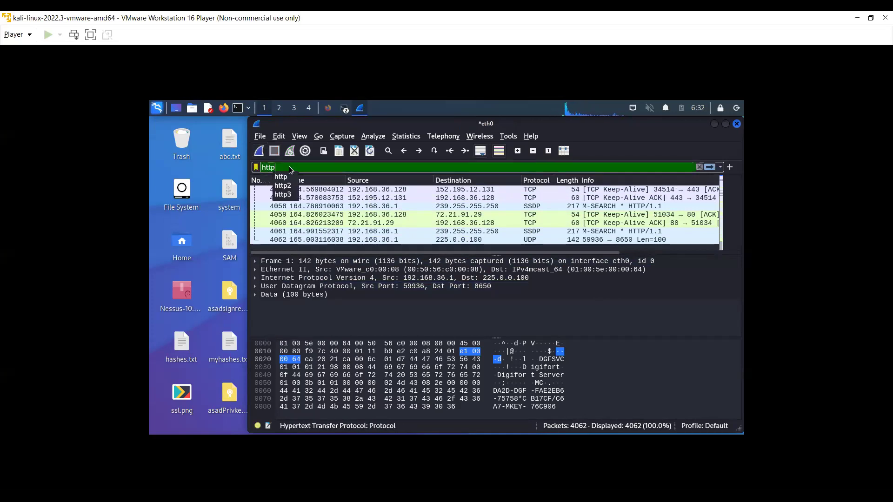
key("Return")
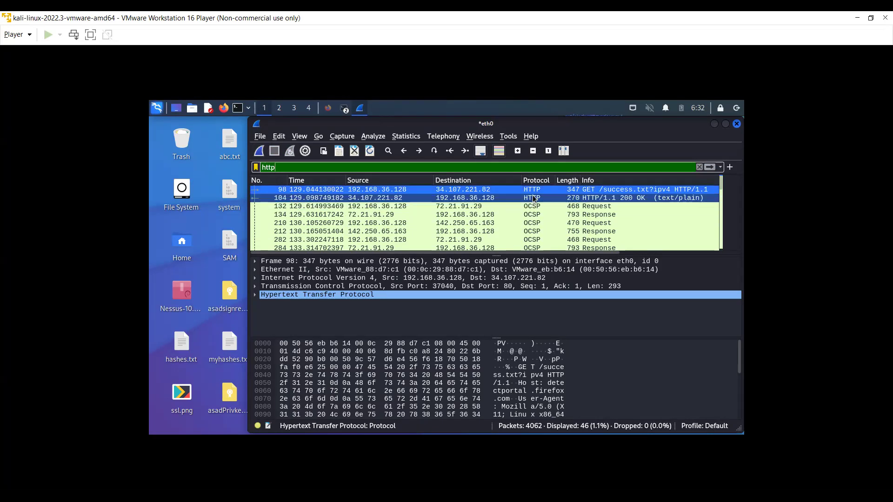
scroll(549, 216, "down", 3)
scroll(560, 219, "down", 10)
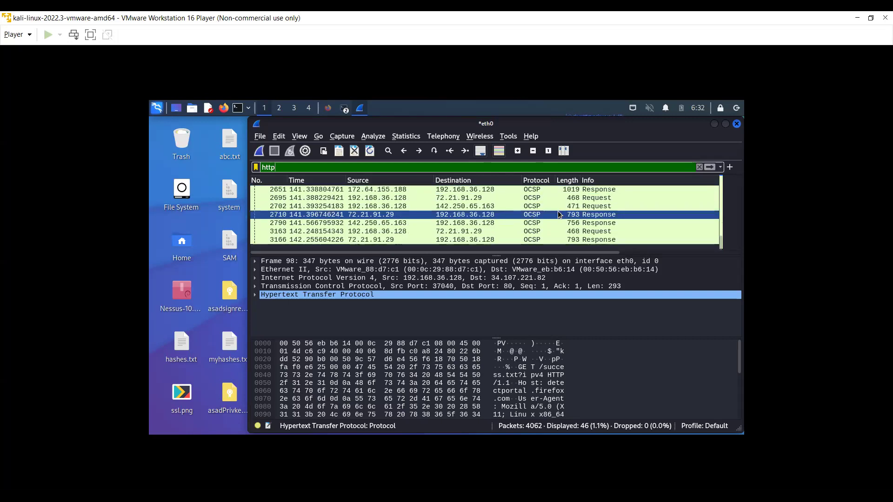
left_click_drag(721, 244, 716, 184)
Step: Try the display filters http2 and http3 on the captured packets
left_click(293, 169)
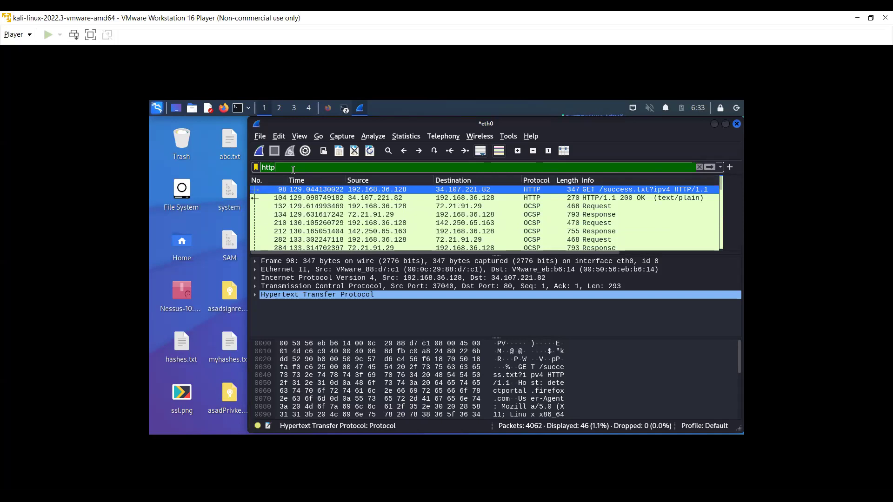
type("2")
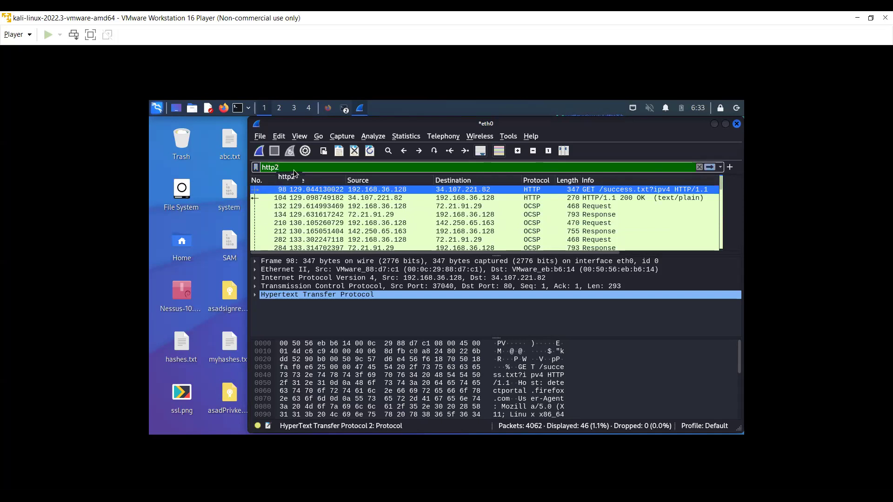
key("Return")
key("BackSpace")
key("BackSpace")
key("Down")
key("Return")
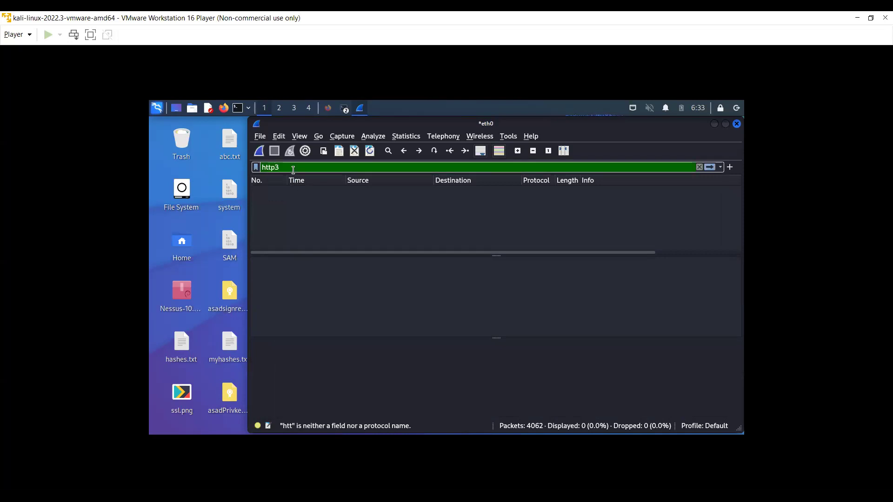
Step: Set the display filter back to http and apply it to the captured packets
key("BackSpace")
type("gttp")
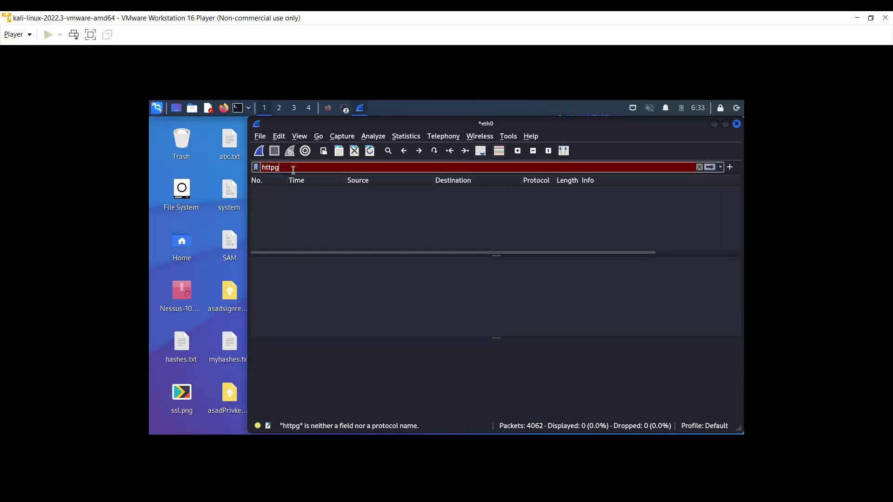
key("BackSpace")
key("BackSpace")
key("BackSpace")
key("BackSpace")
key("BackSpace")
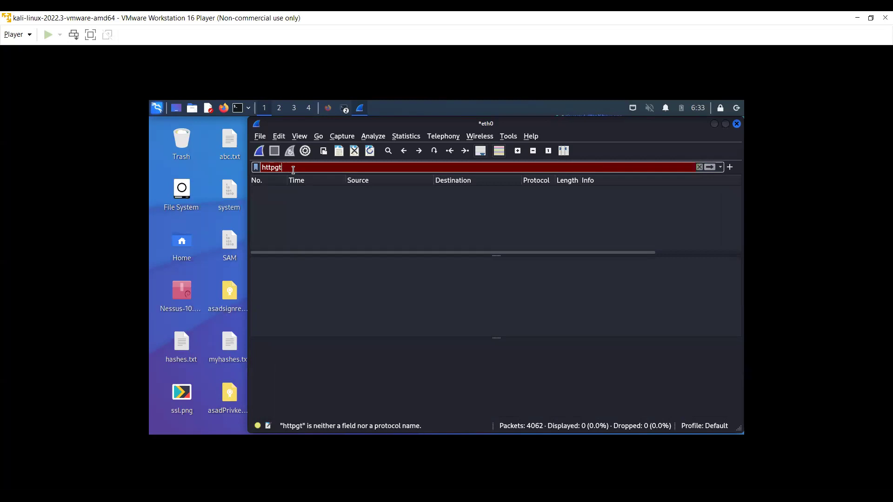
type("p")
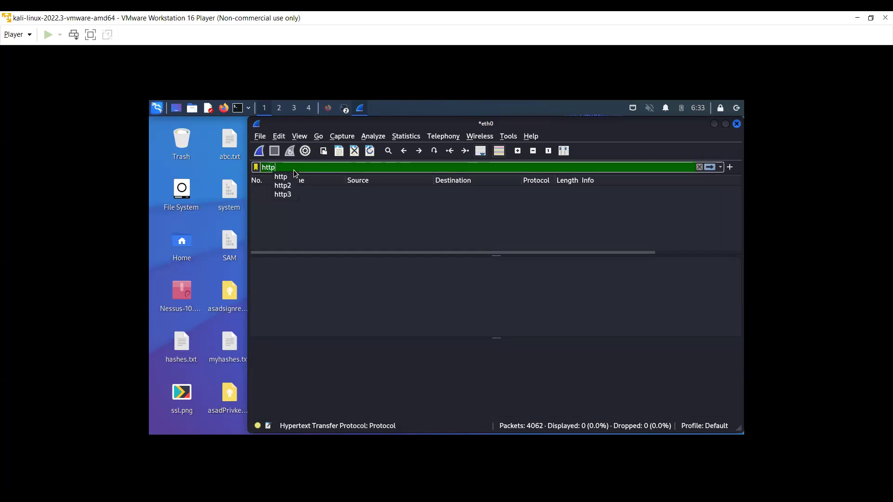
key("Return")
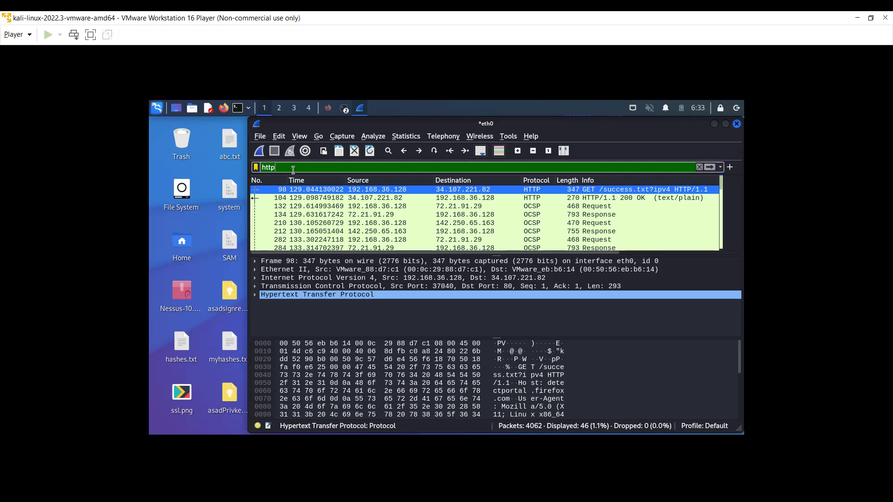
Step: Try https as the display filter, replace it with tcp and apply that to the captured packets
type("s")
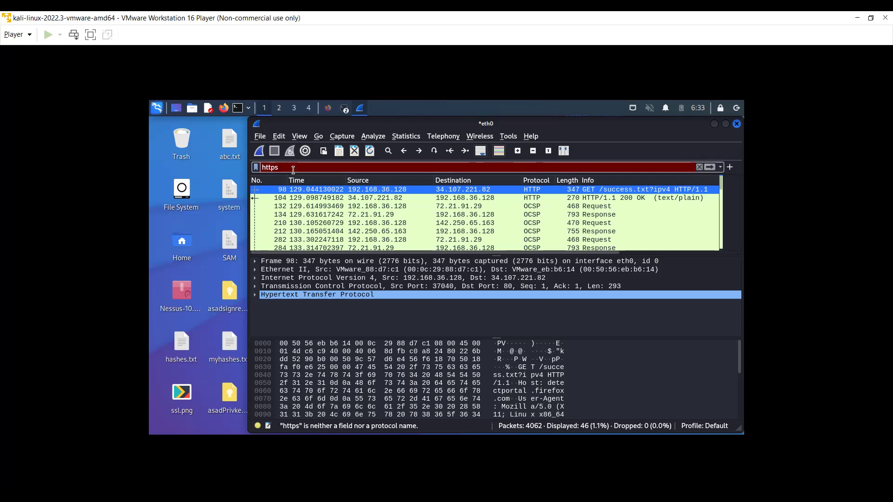
key("BackSpace")
key("BackSpace")
key("BackSpace")
key("BackSpace")
key("BackSpace")
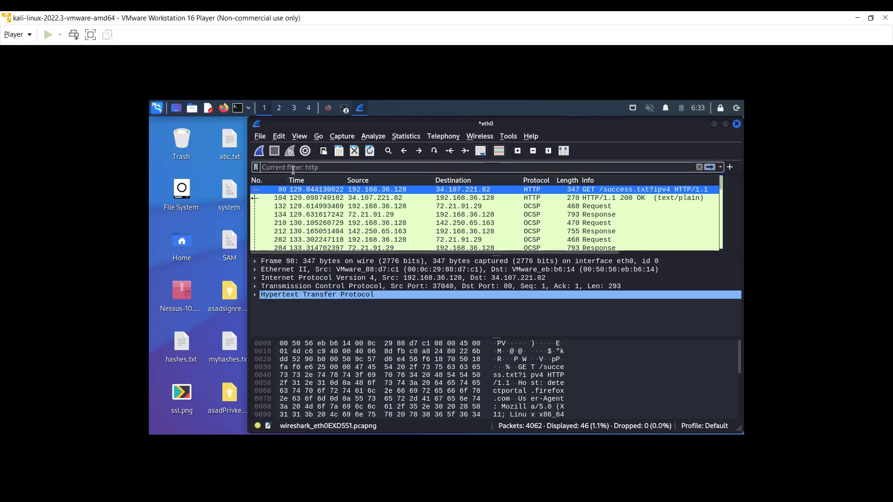
type("tcp")
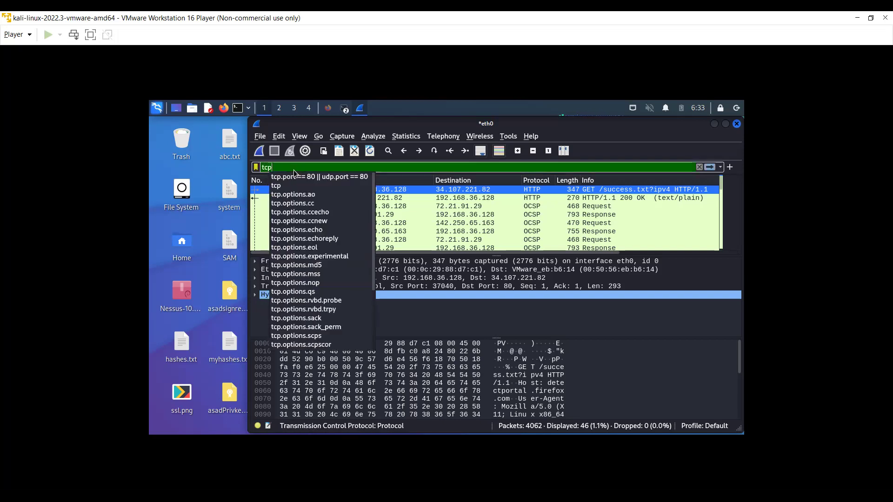
key("Return")
scroll(522, 233, "up", 3)
scroll(518, 214, "up", 4)
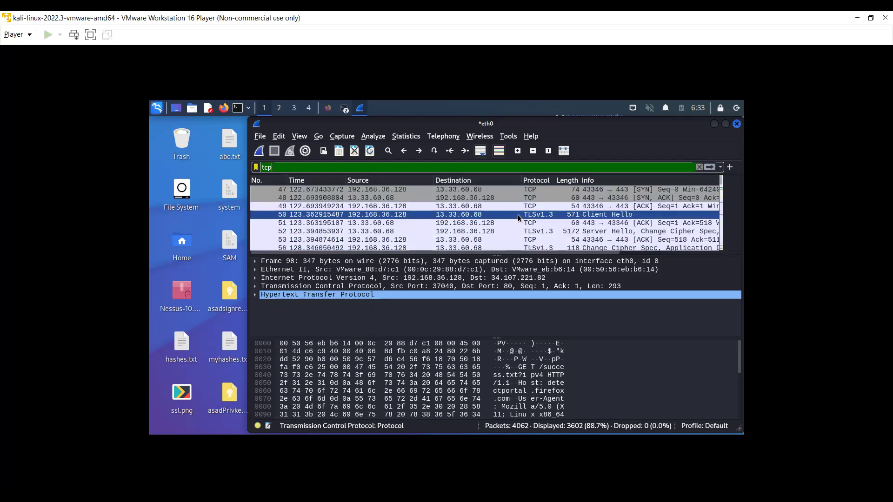
Step: Examine the TCP handshake packets 48 and 49 and the Client Hello packet 50, including packet 50 in its own window
left_click(528, 216)
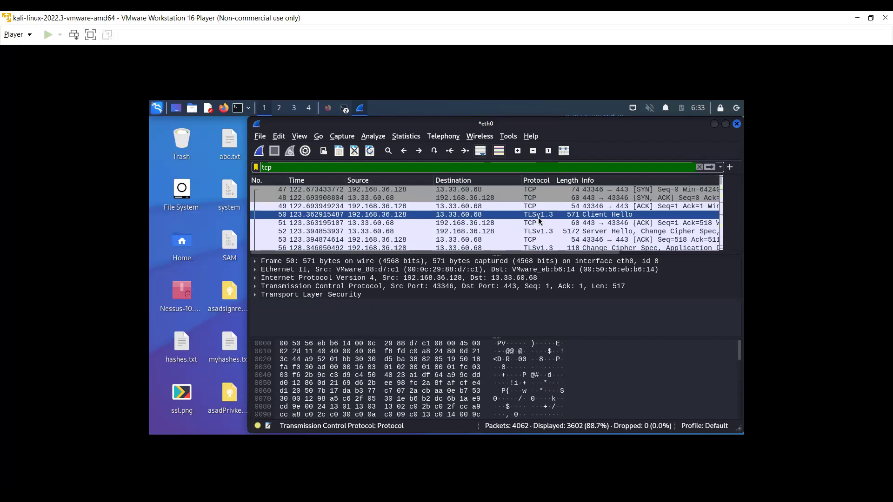
left_click(529, 220, "ctrl")
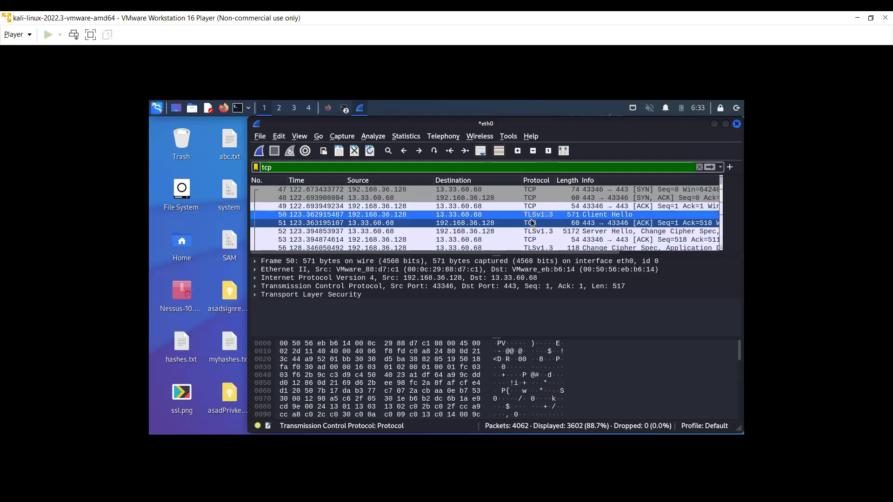
left_click(539, 217)
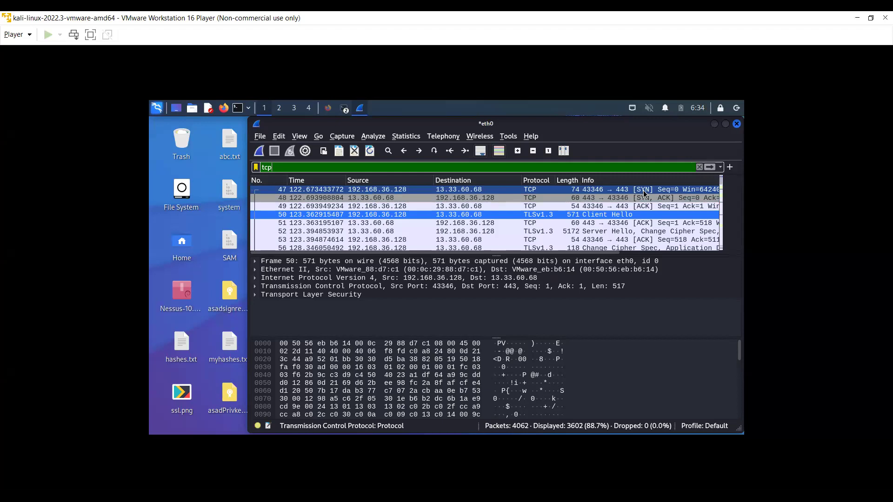
left_click(463, 207)
left_click(624, 198)
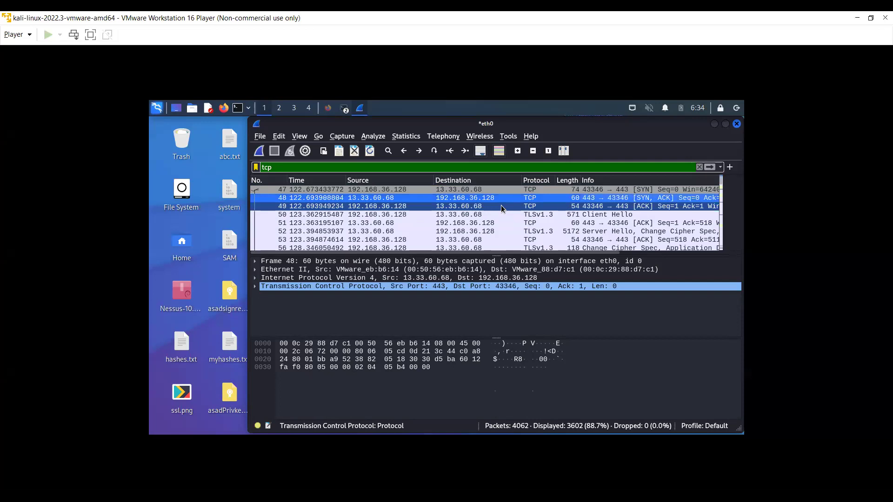
left_click(532, 207)
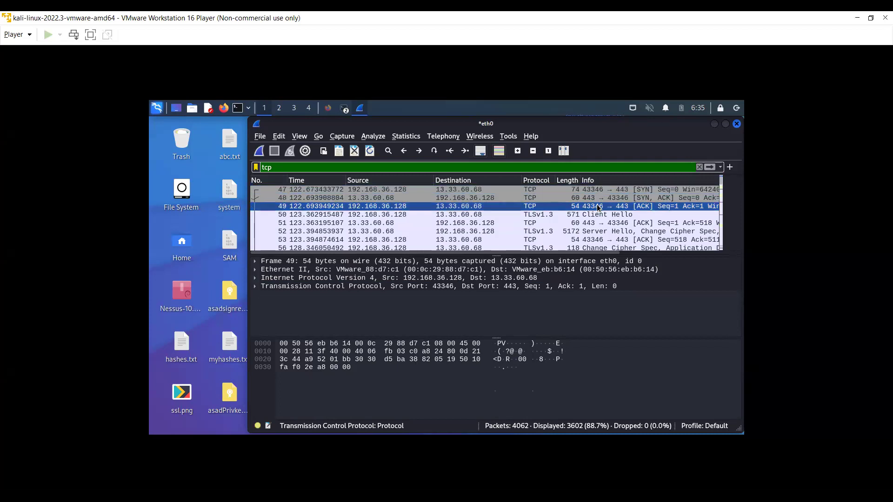
left_click(381, 215)
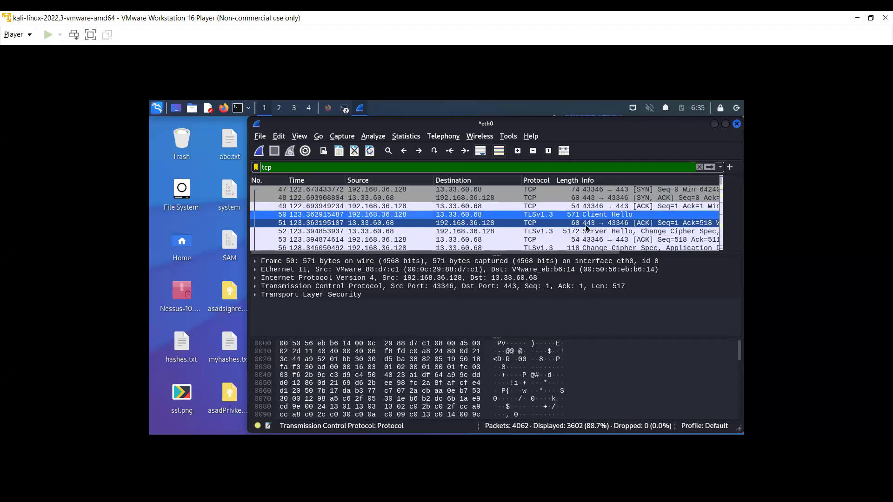
scroll(587, 222, "down", 1)
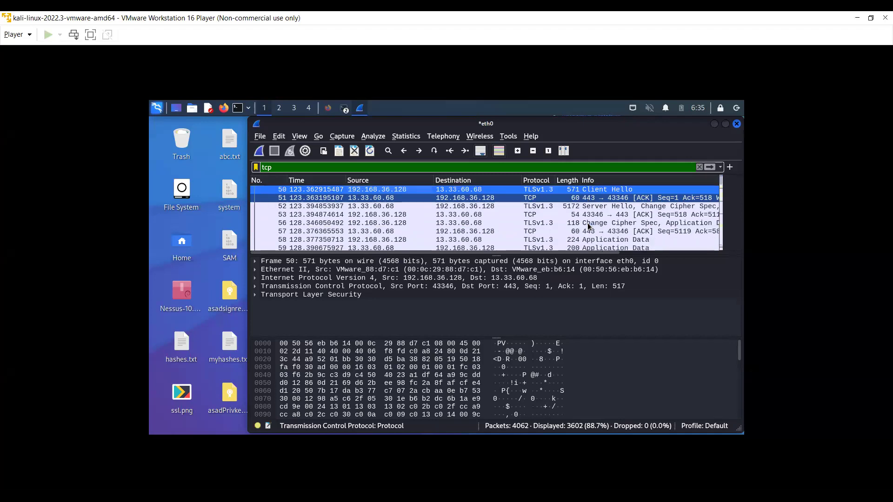
scroll(587, 223, "up", 1)
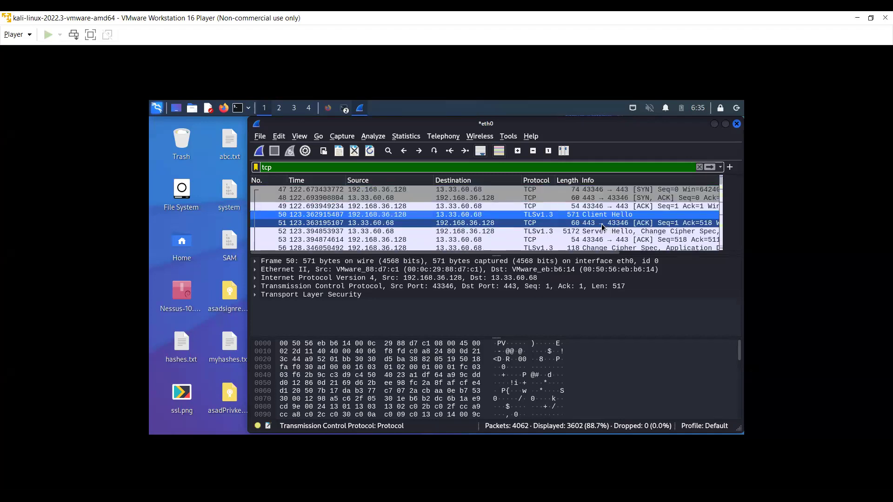
double_click(538, 214)
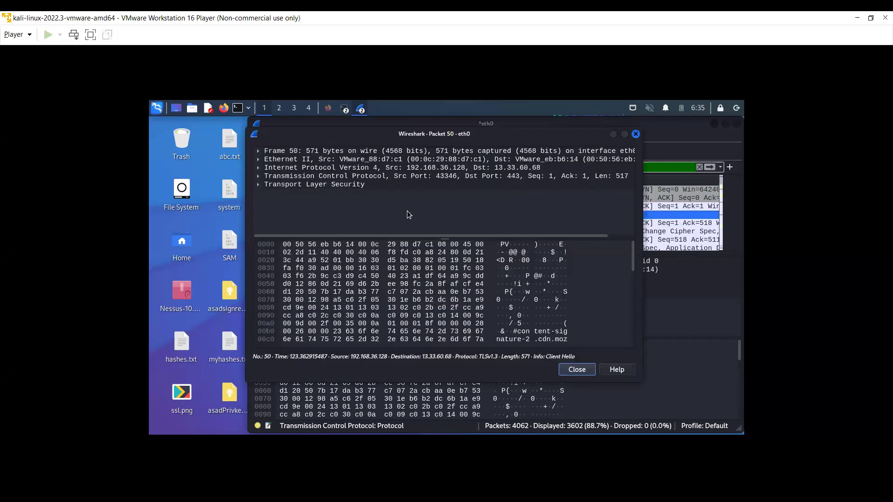
left_click(635, 134)
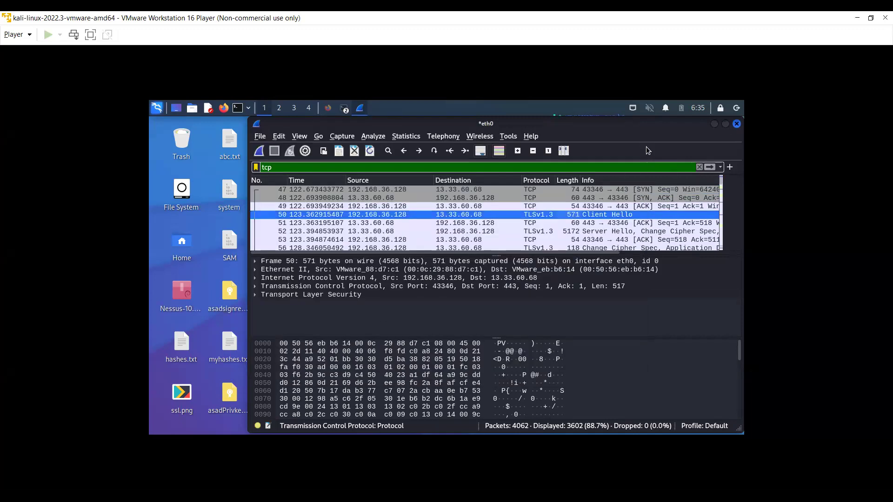
Step: Open packet 47 in its own window and inspect its TCP source port, destination port, sequence number and flags
double_click(610, 191)
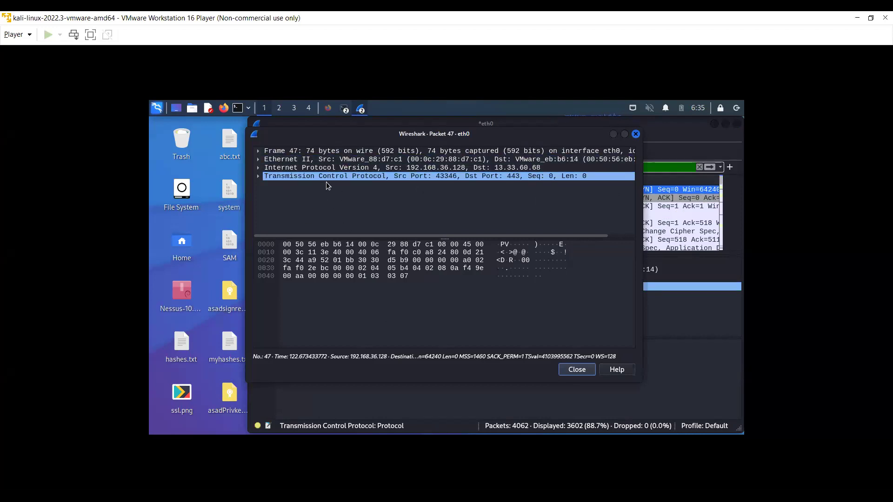
left_click(258, 177)
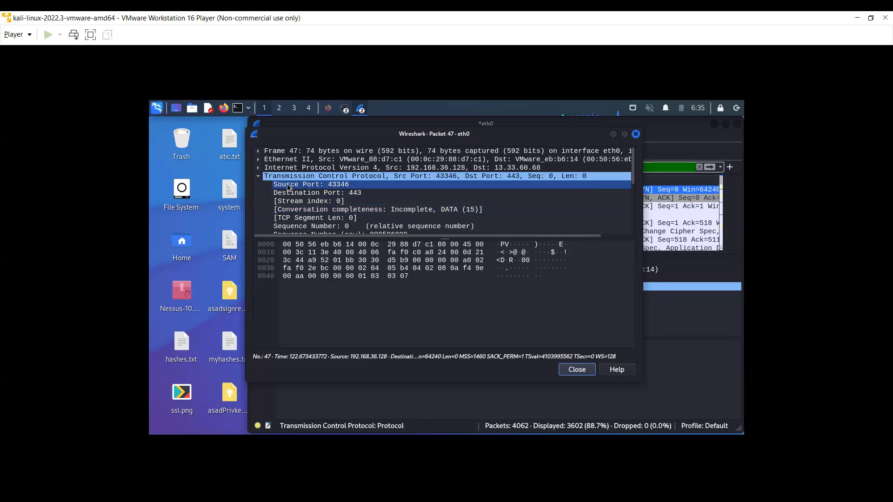
left_click(340, 185)
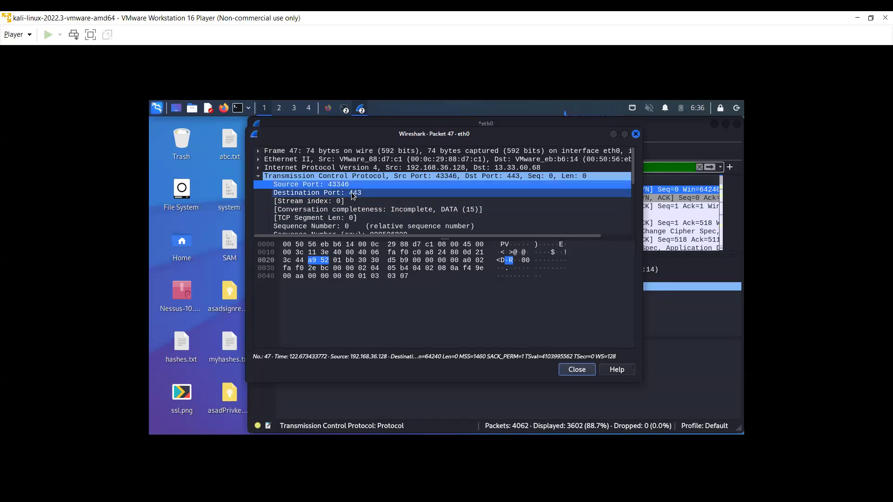
left_click(353, 193)
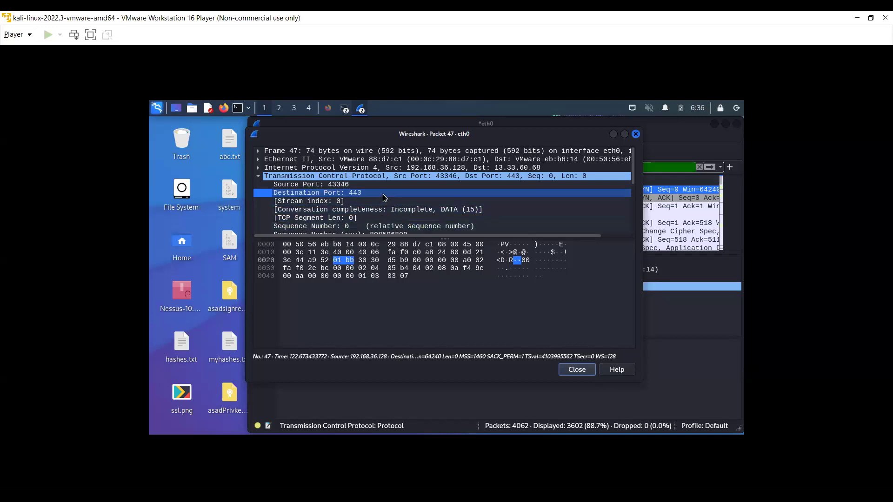
scroll(383, 194, "down", 1)
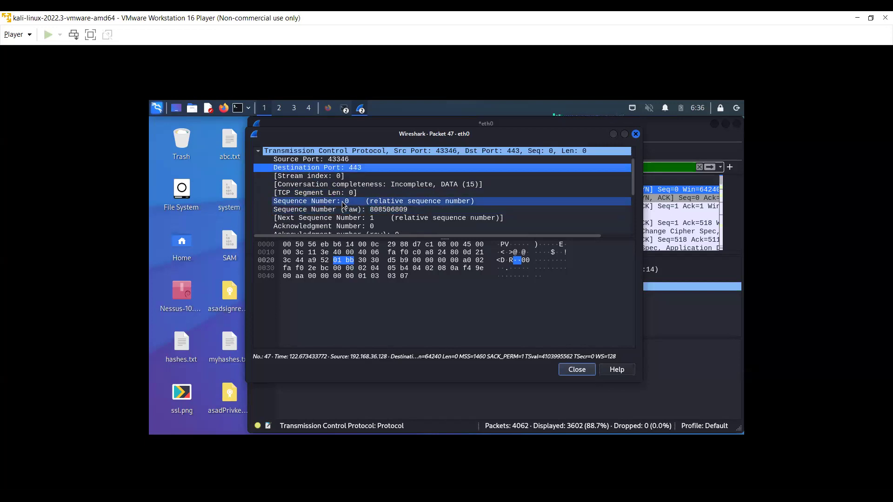
scroll(342, 202, "down", 1)
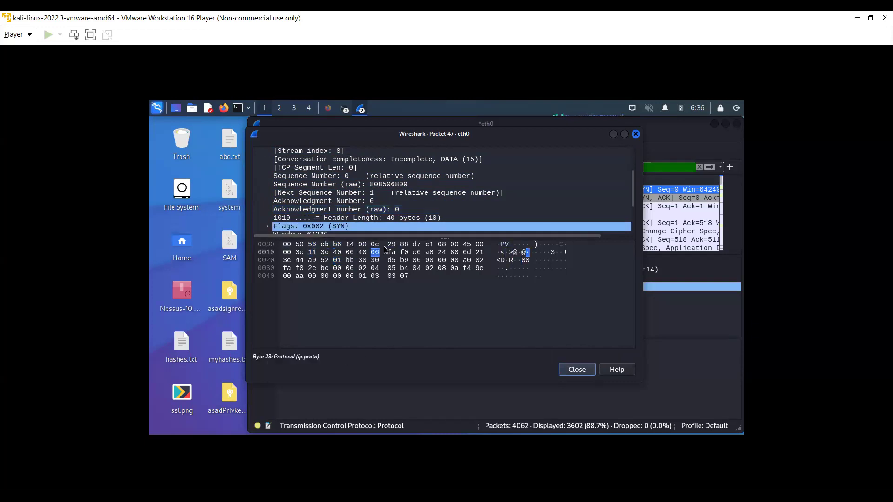
scroll(414, 229, "up", 2)
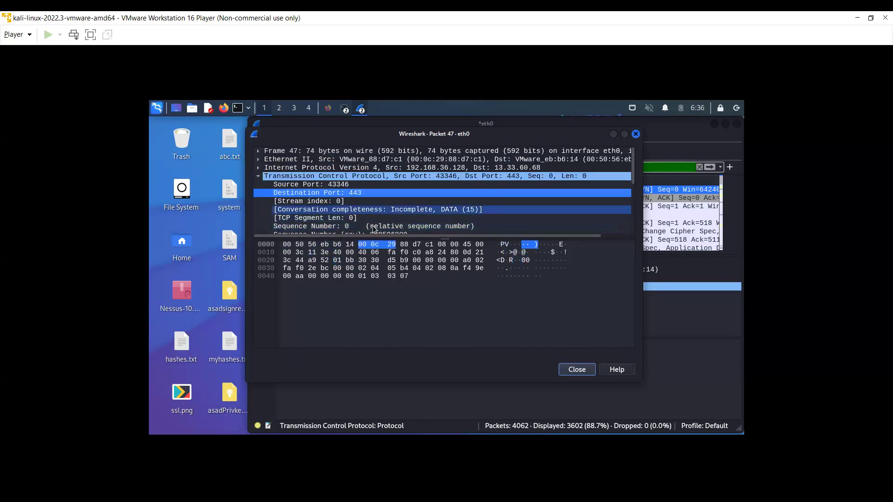
left_click(635, 135)
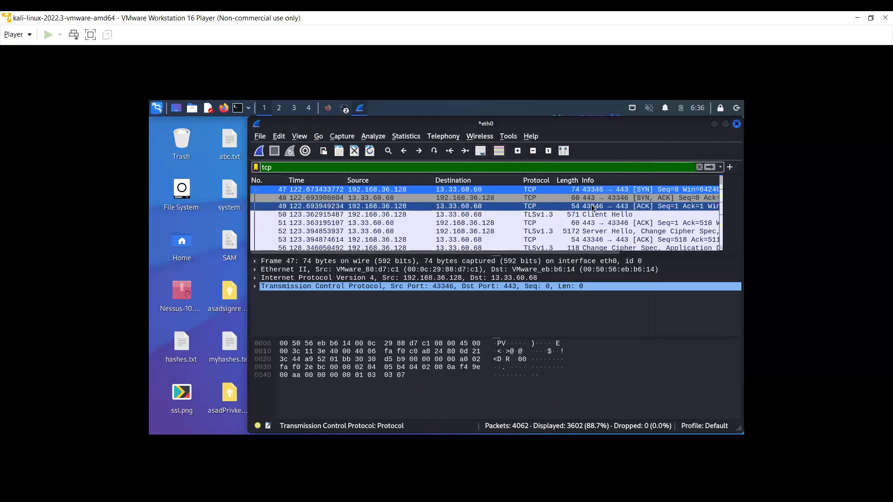
Step: Open packet 50 in its own window and inspect its TCP ports, conversation completeness, segment length and raw sequence number
double_click(537, 216)
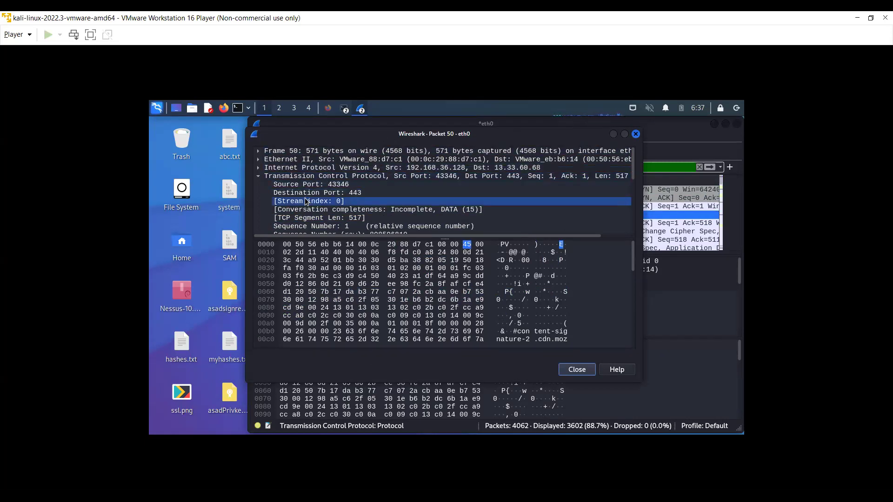
left_click(354, 184)
left_click(360, 192)
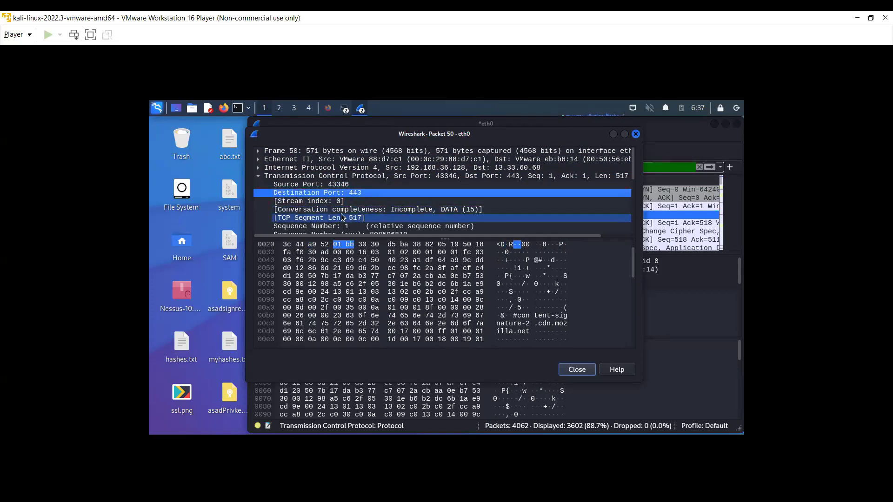
left_click(440, 212)
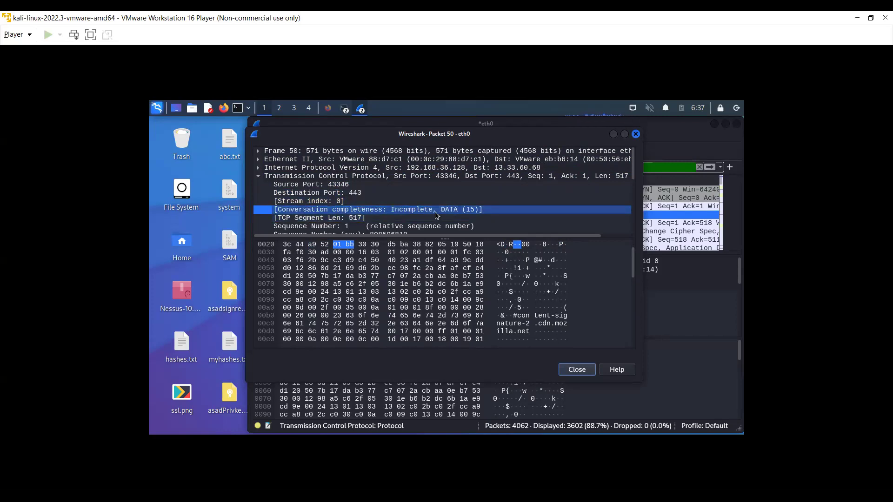
scroll(459, 211, "down", 1)
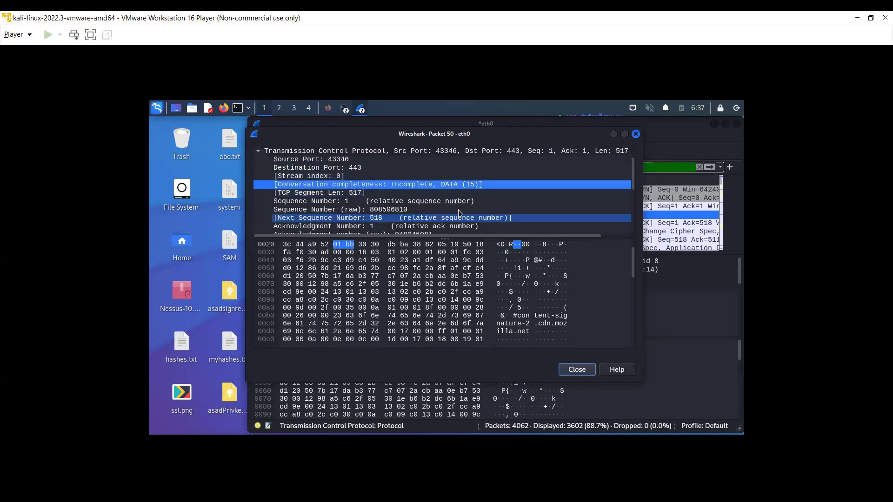
left_click(363, 193)
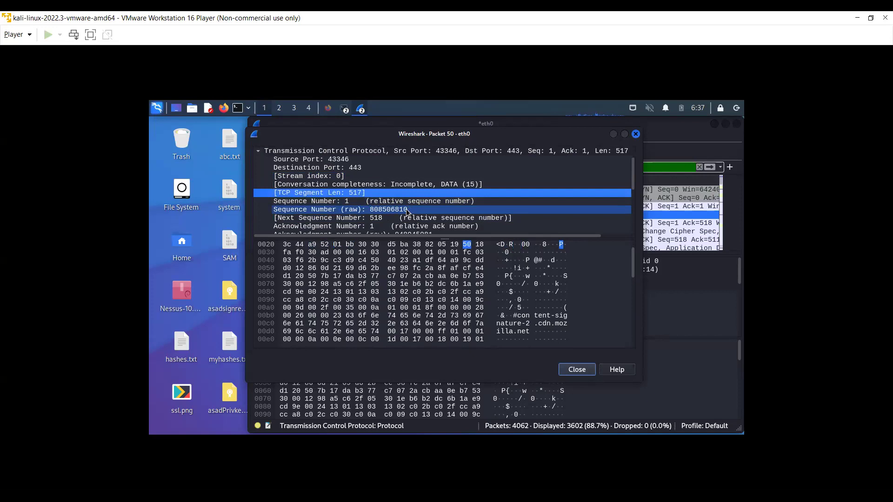
left_click(370, 210)
Step: Expand packet 50's Transport Layer Security section, review the Client Hello record layer entry and close the packet window
left_click_drag(633, 174, 633, 222)
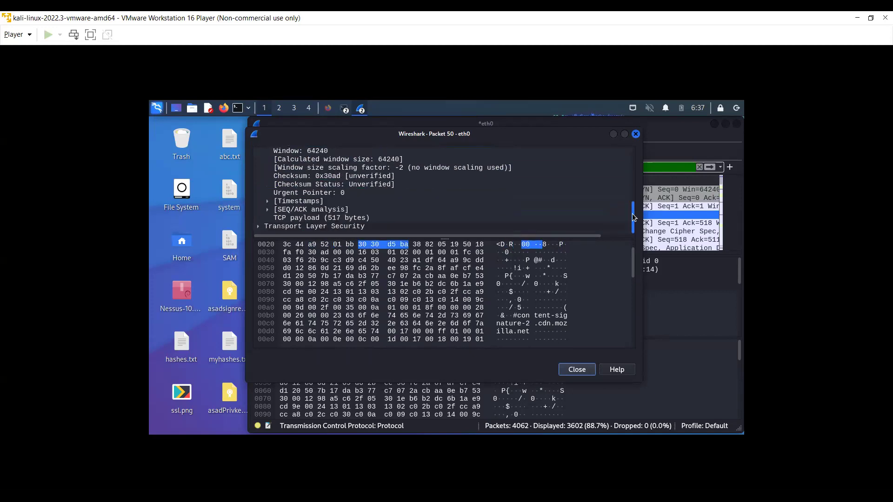
left_click(272, 228)
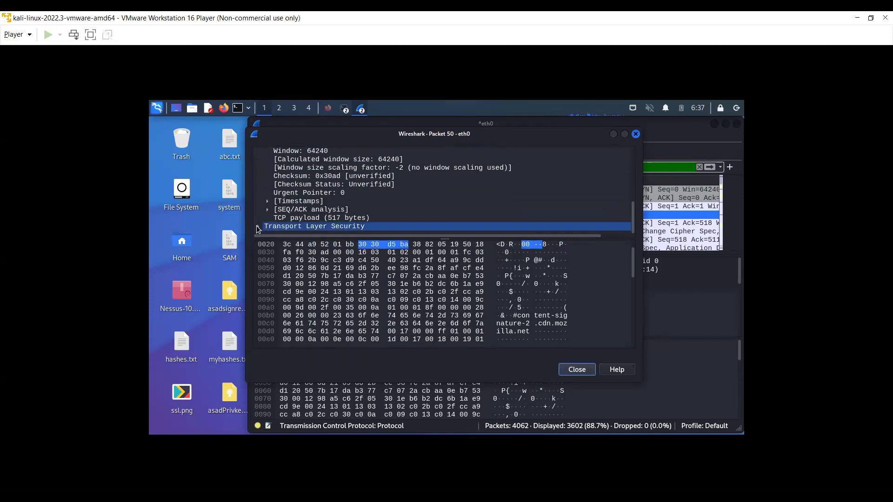
left_click(258, 226)
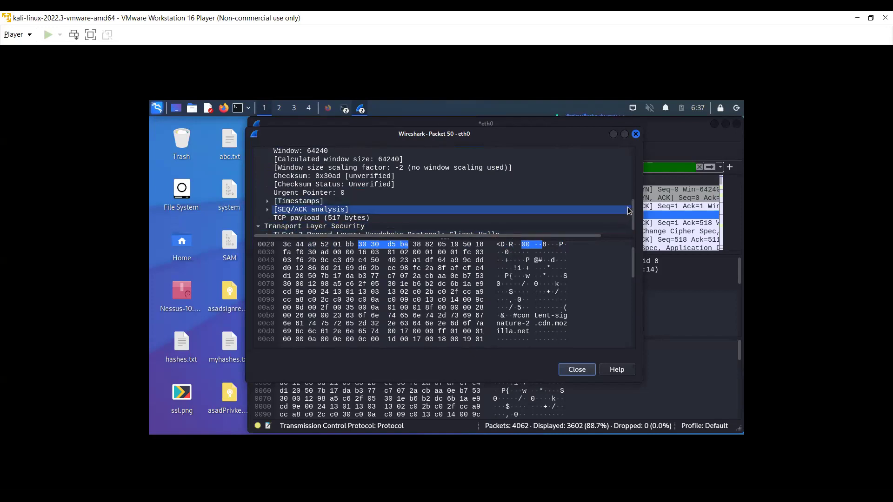
left_click_drag(632, 214, 633, 218)
left_click(434, 227)
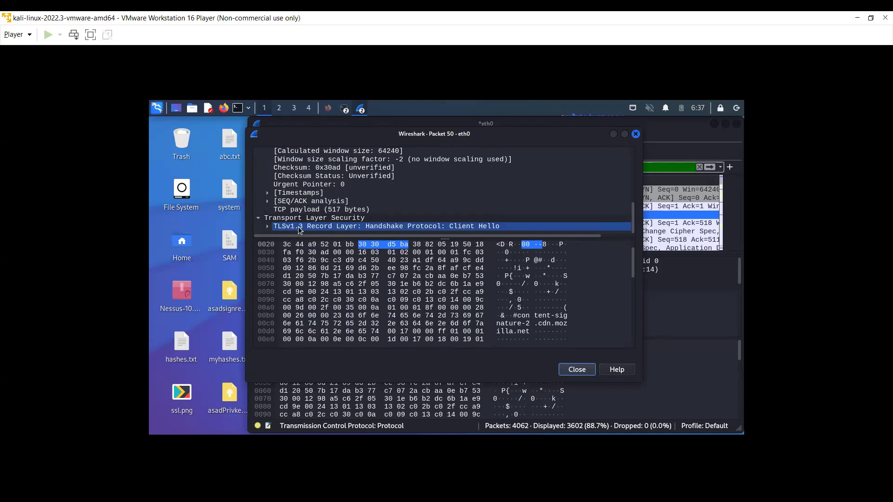
left_click(349, 219)
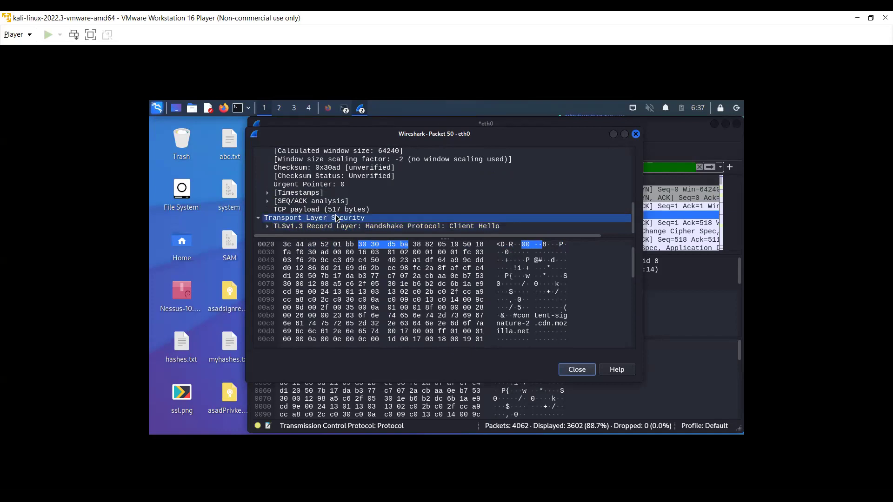
left_click(315, 227)
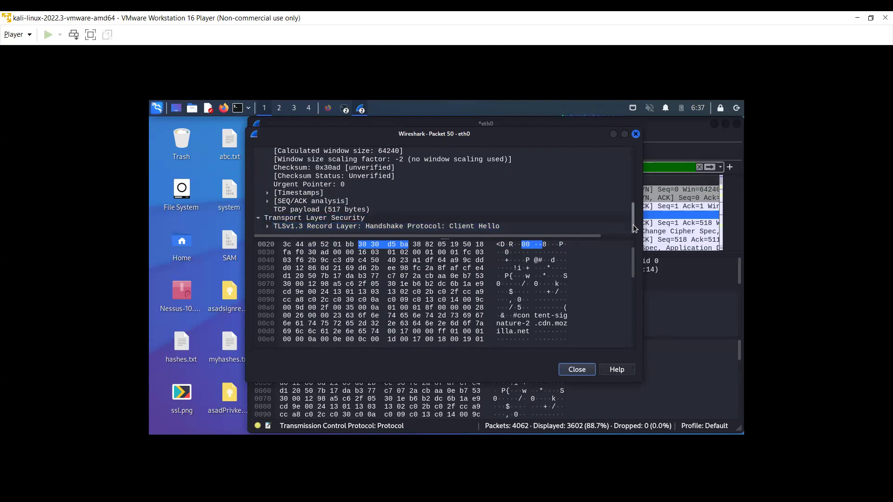
left_click_drag(633, 227, 640, 172)
left_click(635, 134)
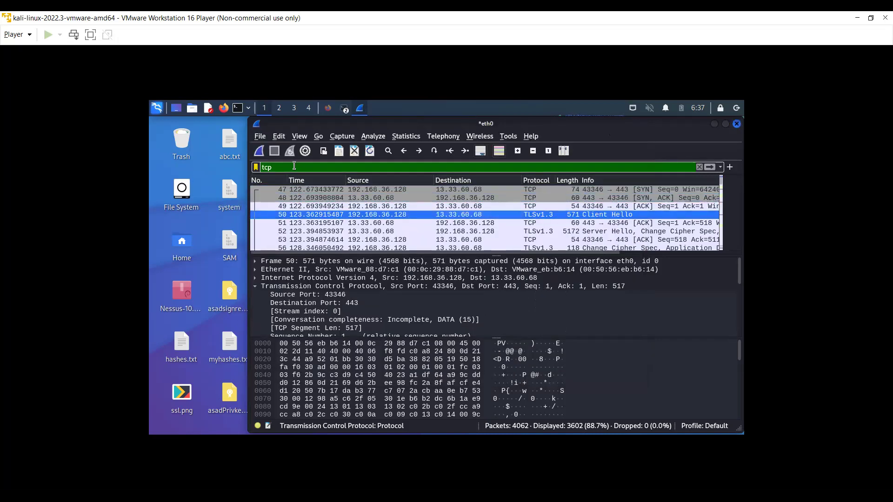
Step: Clear the display filter, enter tcp again and browse the TCP and TLSv1.3 packets exchanged with 13.33.60.68
key("BackSpace")
key("BackSpace")
key("BackSpace")
key("Escape")
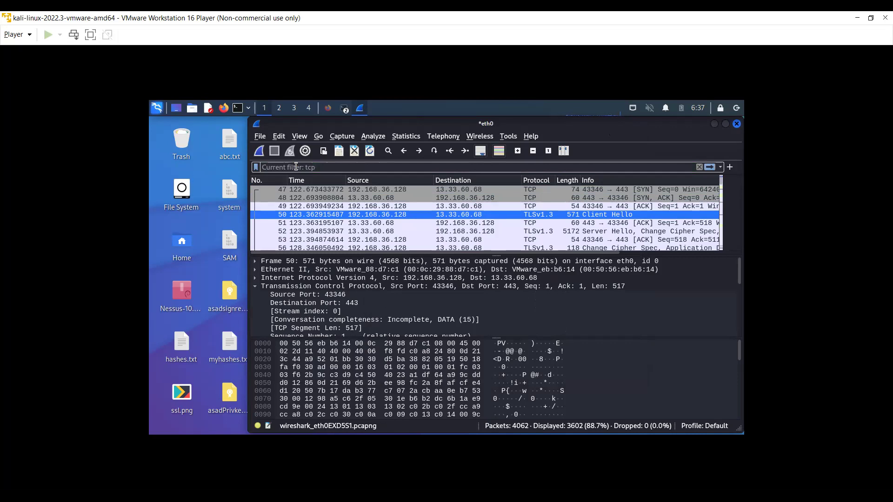
type("tcp")
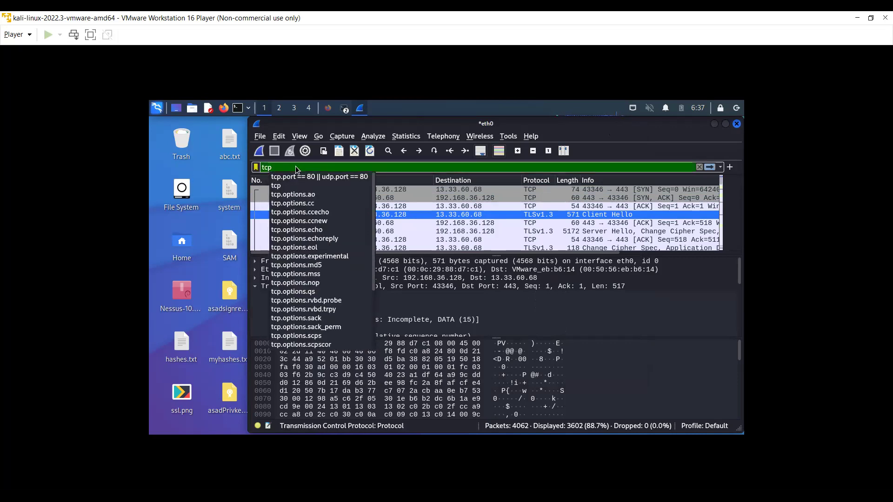
left_click(295, 167)
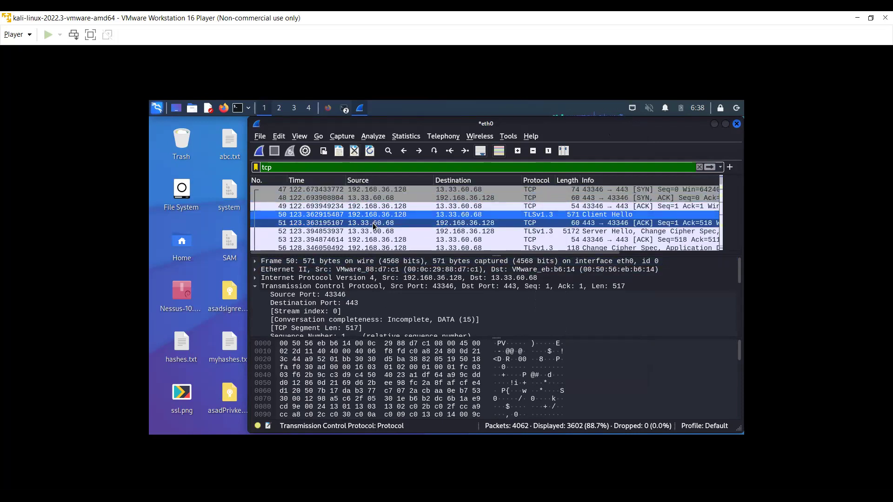
scroll(375, 226, "down", 3)
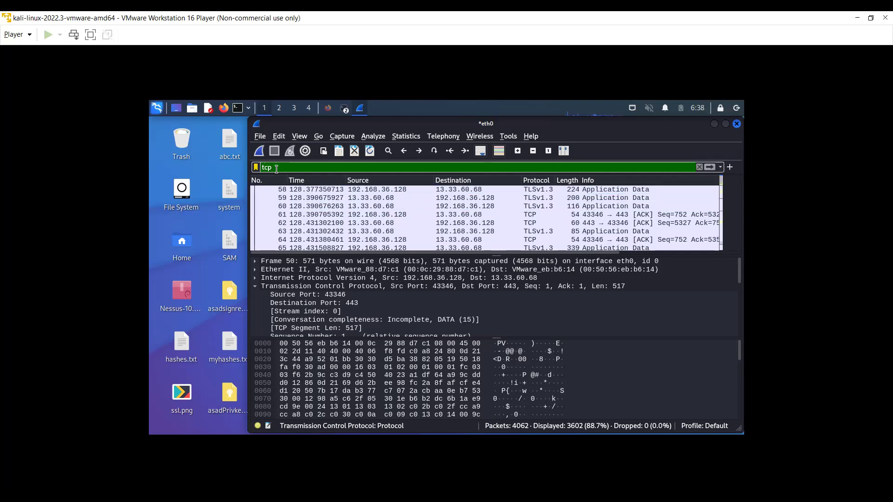
Step: Replace the tcp display filter with the suggested expression ip.addr == 192.0.2.1
key("BackSpace")
key("BackSpace")
key("BackSpace")
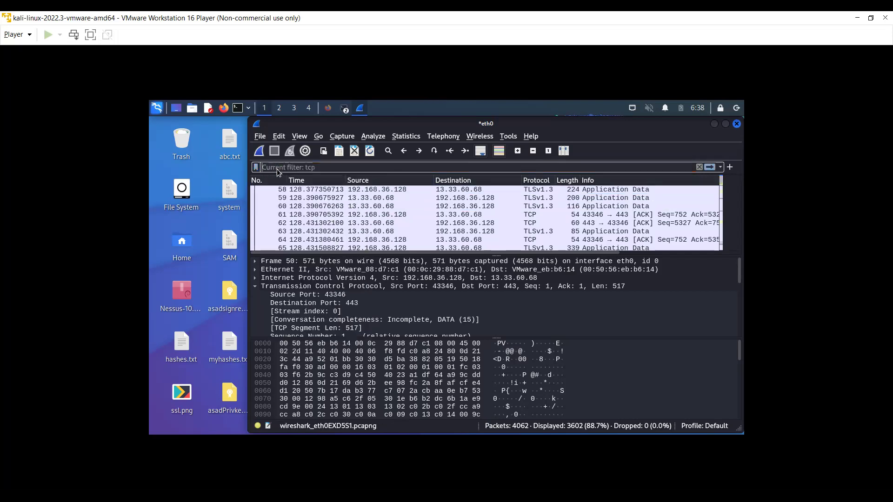
type("ip")
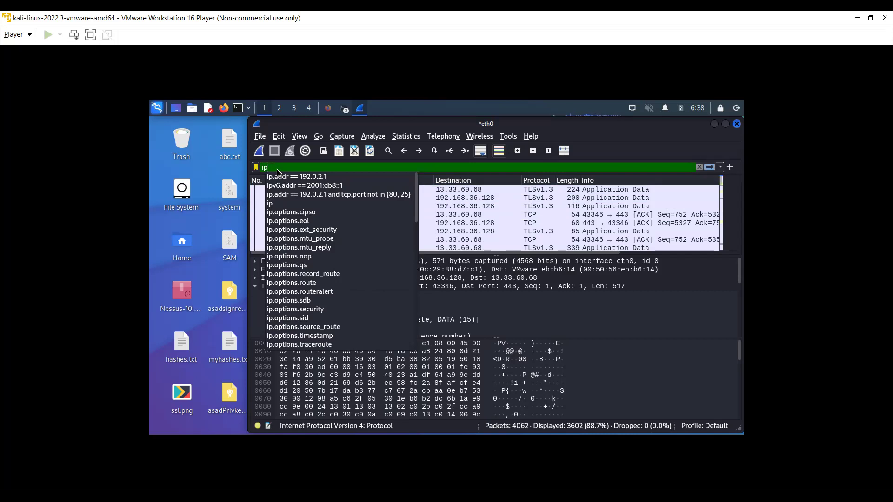
type(".")
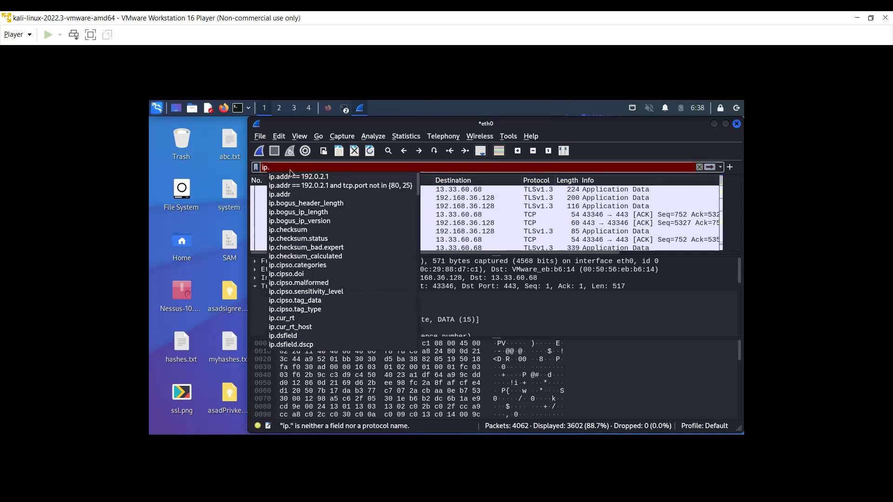
left_click(312, 177)
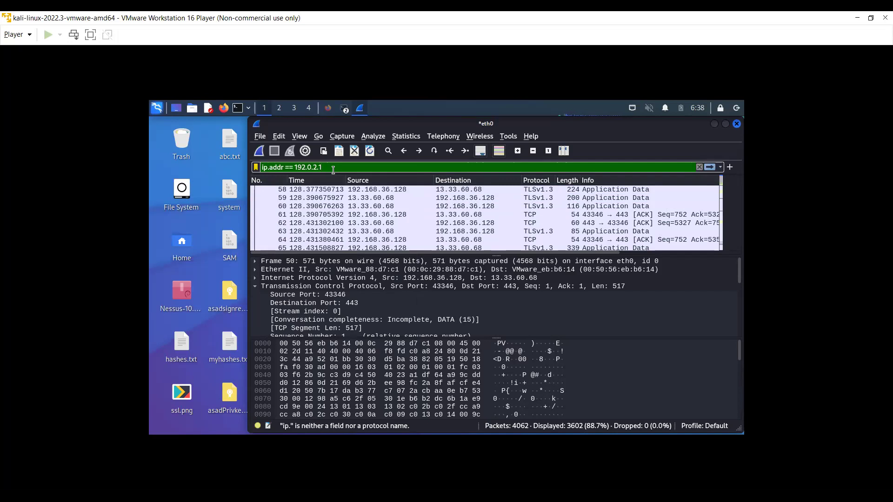
Step: Change the address in the ip.addr filter to 13.33.60.68 and apply the filter
key("BackSpace")
key("BackSpace")
key("BackSpace")
key("BackSpace")
key("BackSpace")
key("BackSpace")
key("BackSpace")
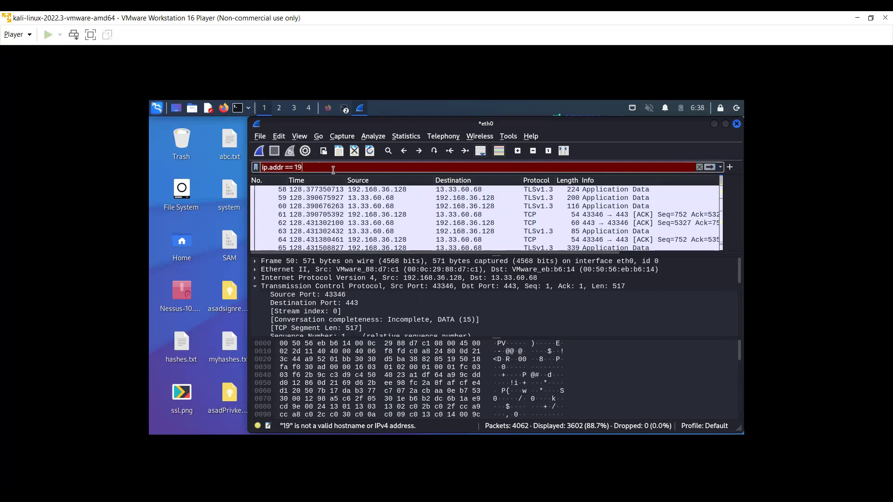
key("BackSpace")
type("3")
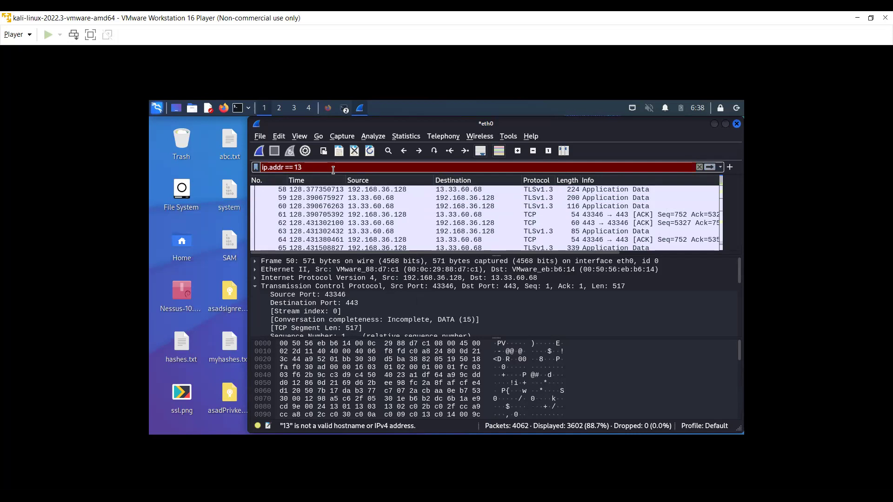
type(".33")
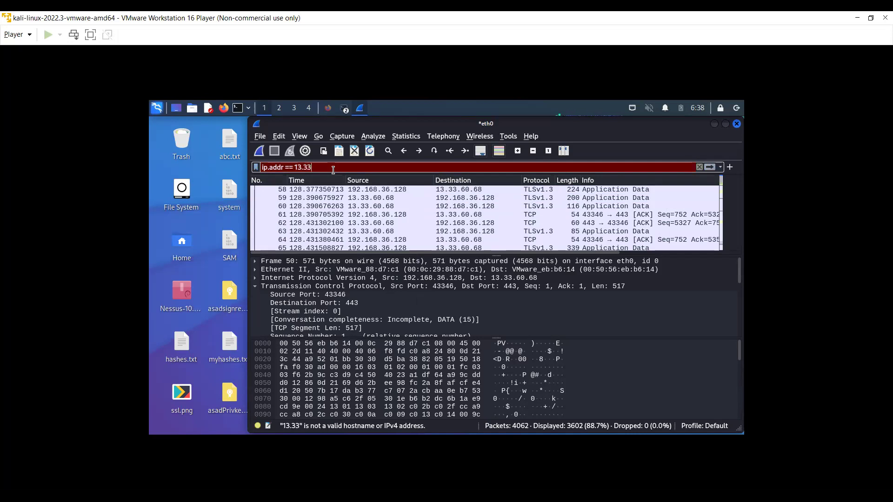
type(".")
type("6")
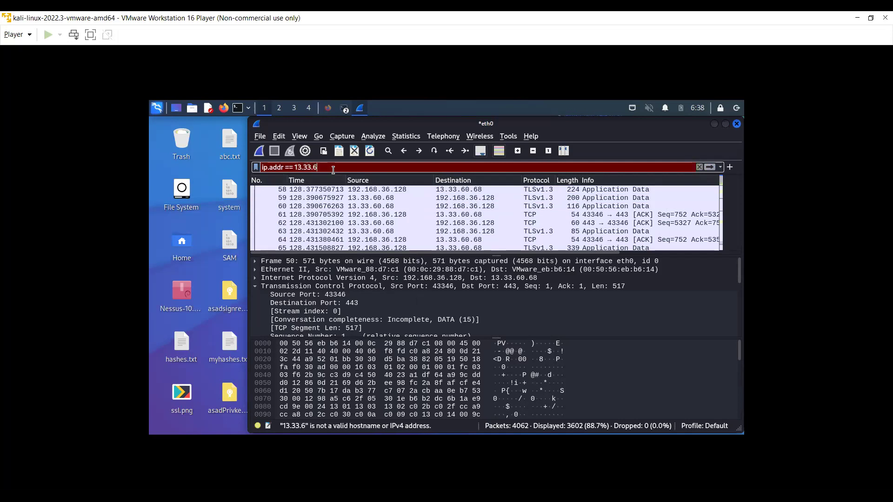
type("0.")
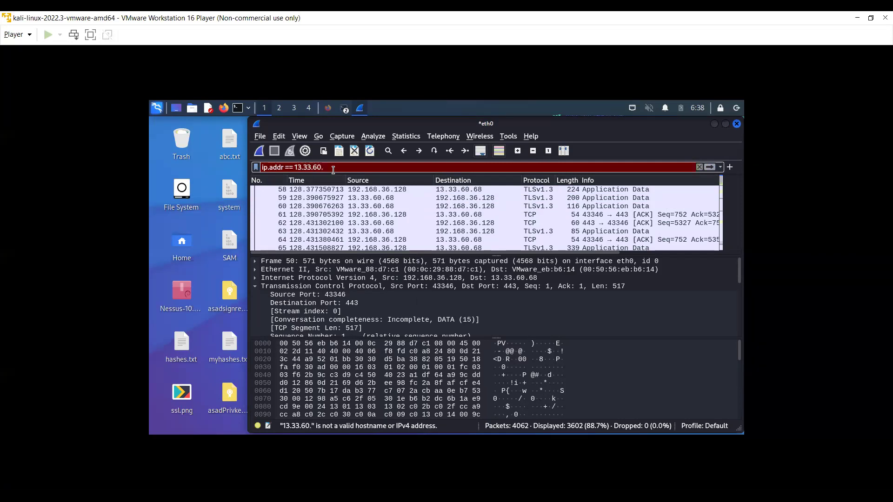
type("68")
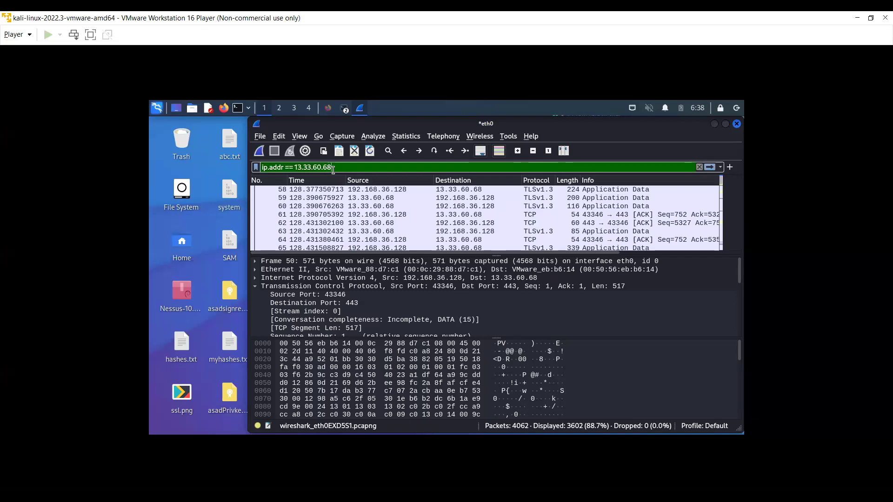
key("Return")
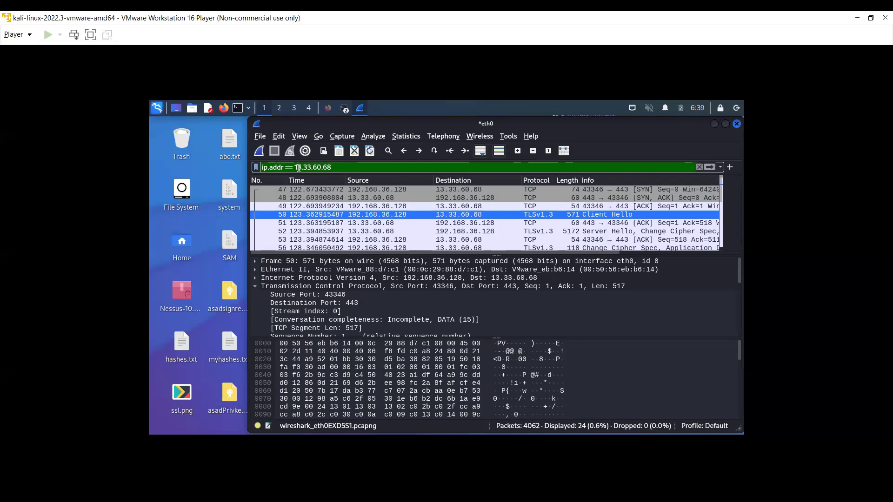
Step: Clear the whole ip.addr expression from the display filter
left_click_drag(295, 167, 335, 168)
left_click(335, 168)
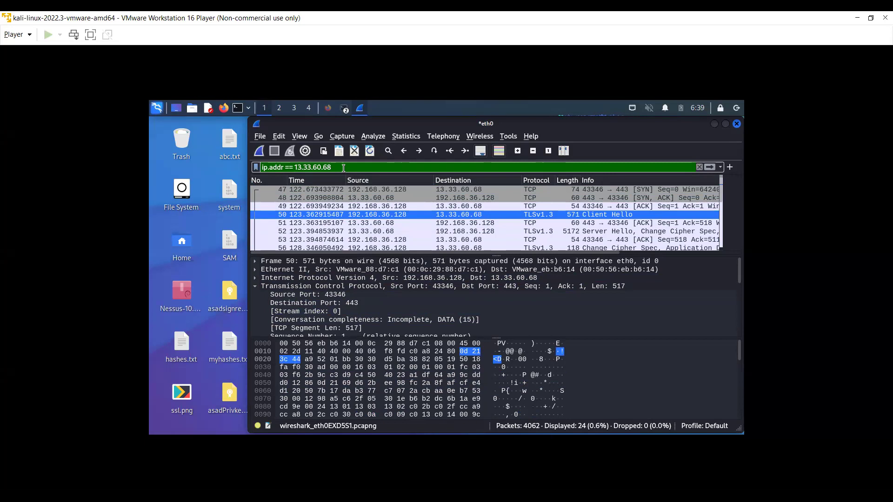
key("BackSpace")
key("BackSpace")
key("BackSpace")
key("BackSpace")
key("BackSpace")
key("BackSpace")
key("BackSpace")
key("BackSpace")
key("BackSpace")
key("BackSpace")
key("BackSpace")
key("BackSpace")
key("BackSpace")
key("BackSpace")
key("BackSpace")
key("BackSpace")
key("BackSpace")
key("BackSpace")
key("BackSpace")
key("BackSpace")
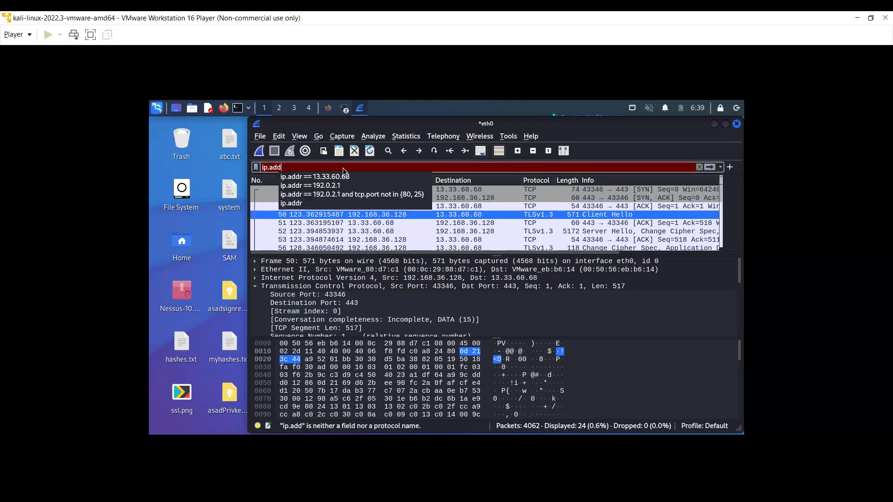
key("BackSpace")
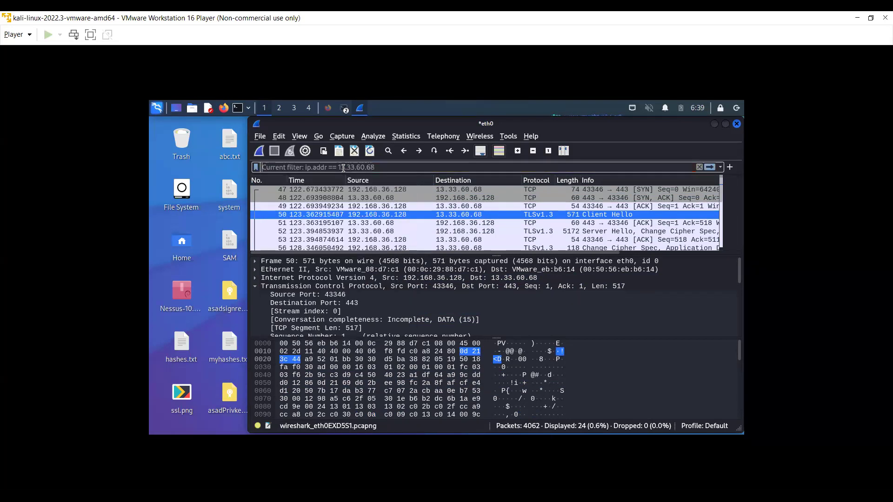
type("ip")
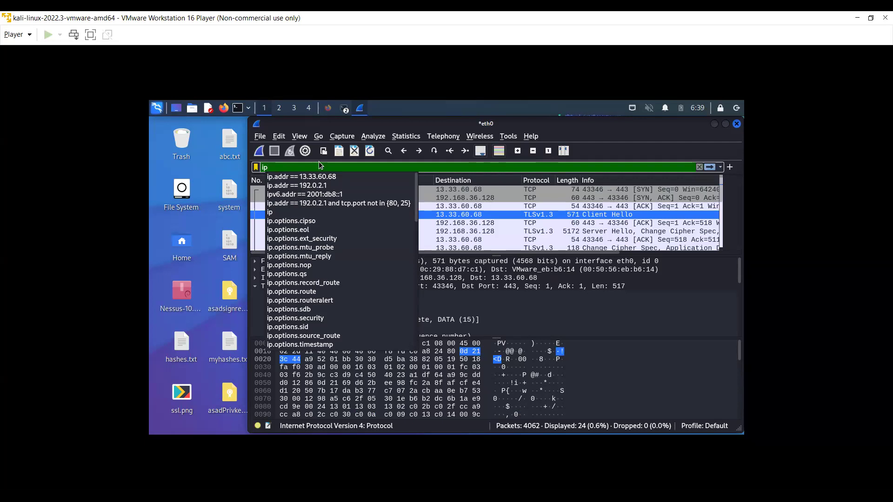
key("BackSpace")
key("BackSpace")
type("sr")
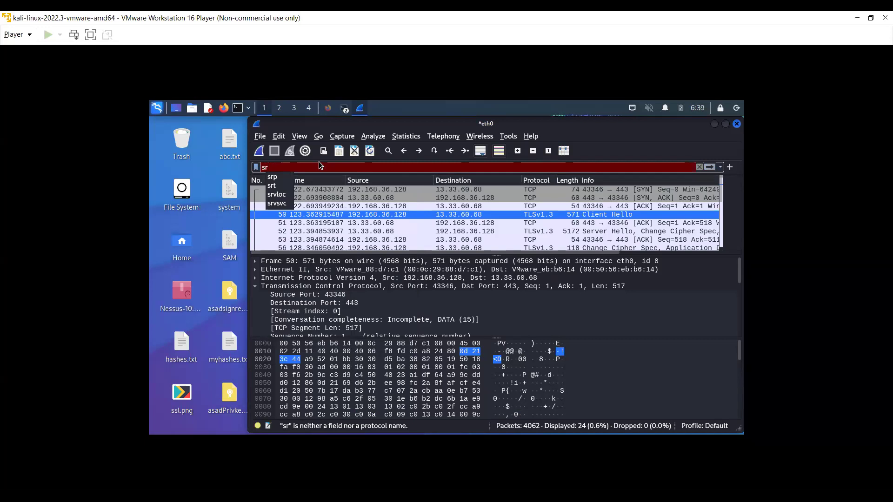
key("BackSpace")
key("BackSpace")
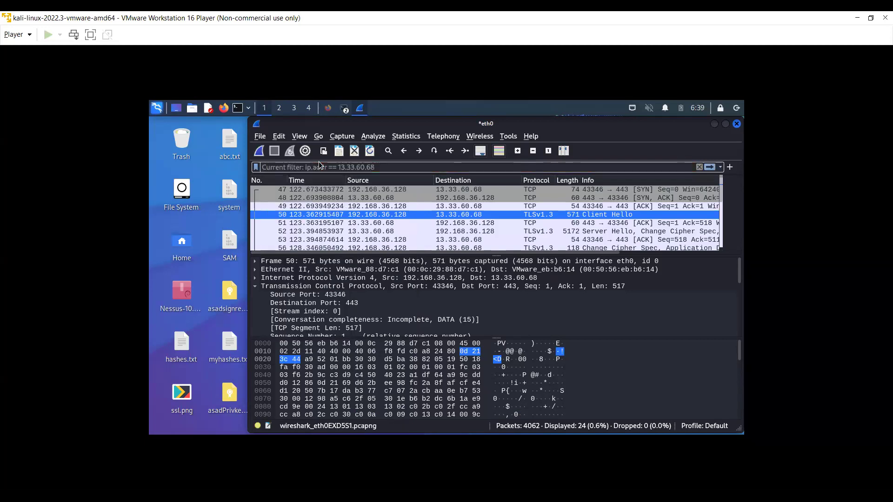
Step: Begin a source address display filter with the suggested ip.src field followed by the == operator
type("ip")
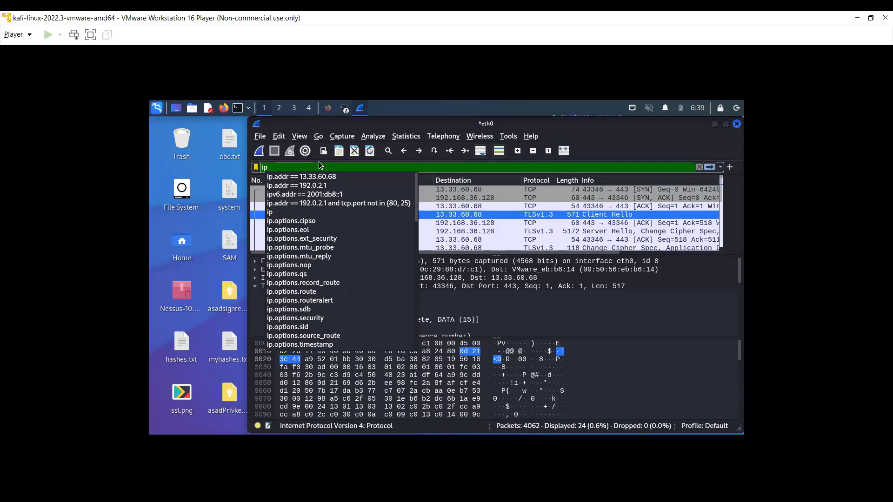
type(".s")
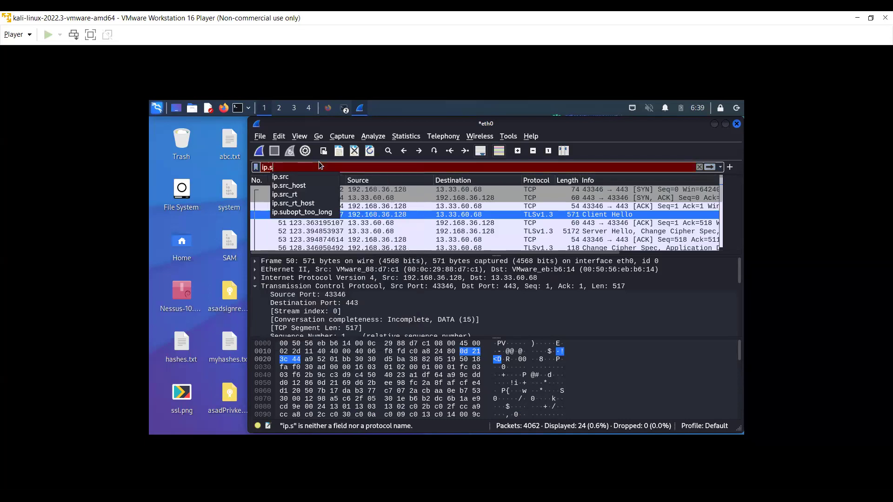
left_click(291, 177)
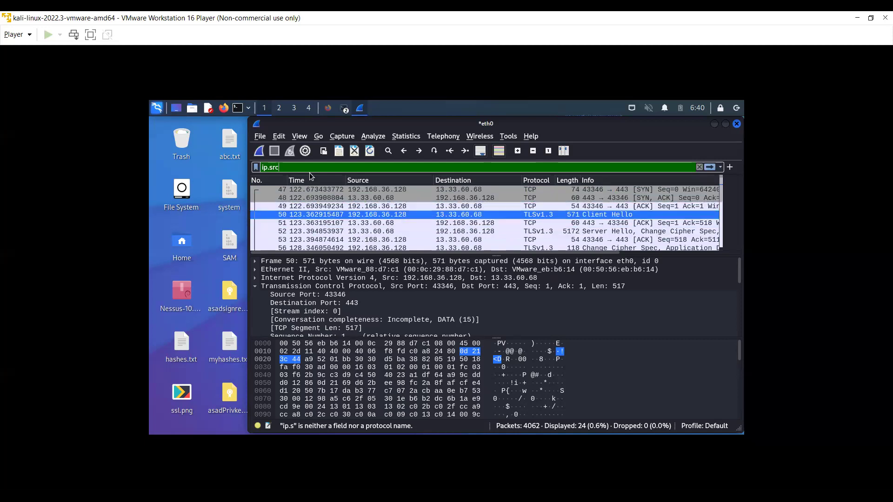
type("==")
key("BackSpace")
key("BackSpace")
type("==")
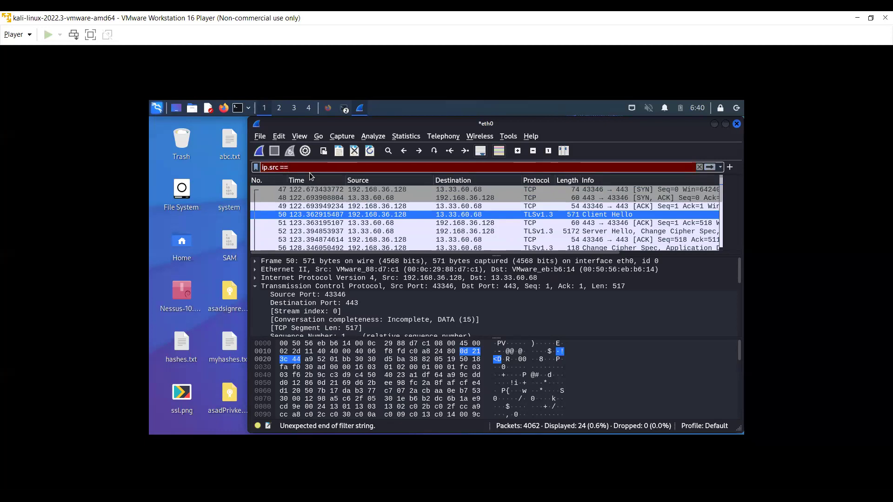
type(" 192.")
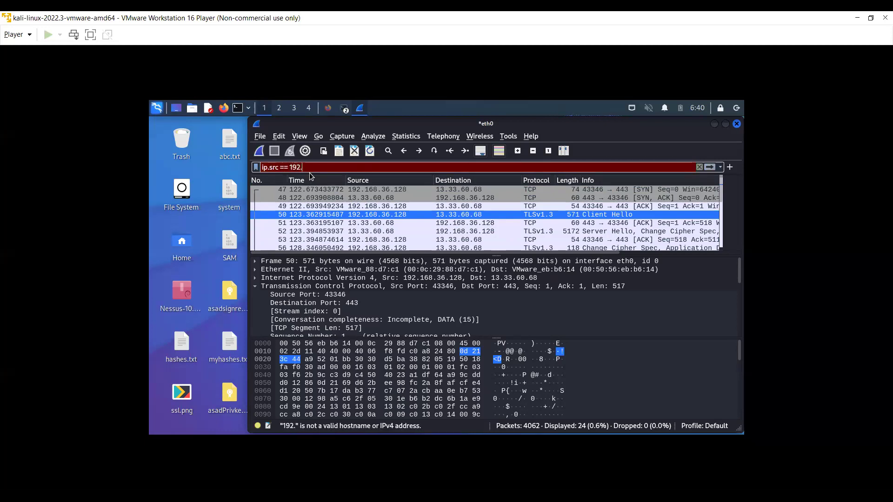
type("168.")
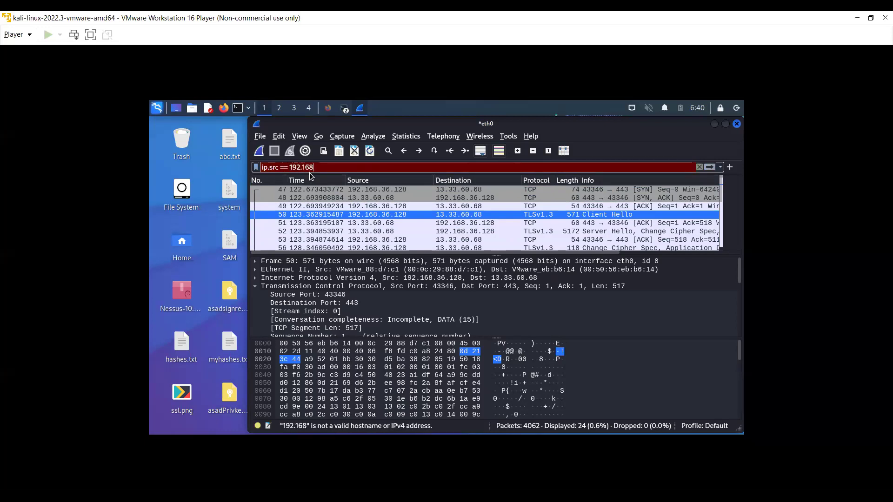
key("BackSpace")
key("BackSpace")
key("BackSpace")
key("BackSpace")
key("BackSpace")
key("BackSpace")
key("BackSpace")
key("BackSpace")
Step: Complete the source filter as ip.src == 13.33.60.68, apply it and browse the matching packets
type("1")
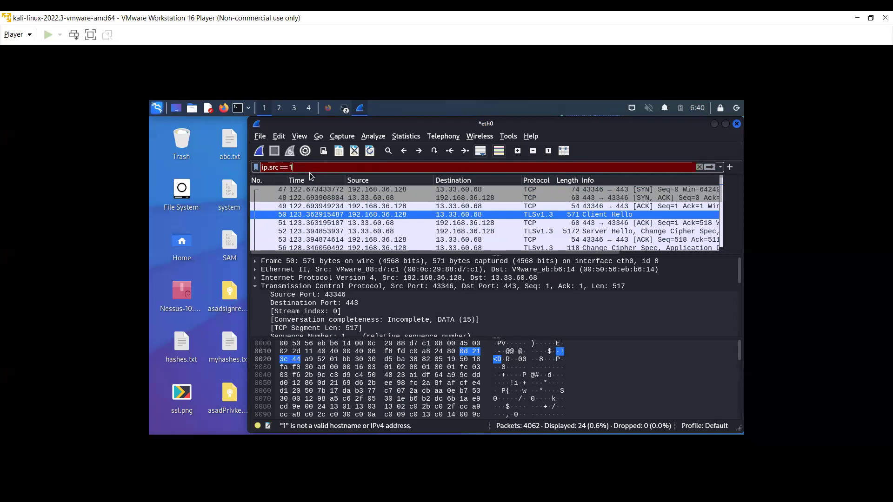
type("3.33")
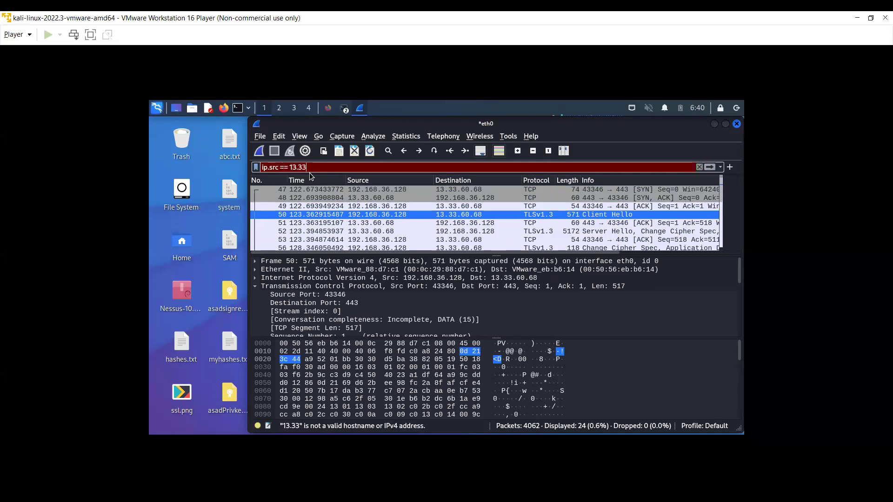
type(".60.")
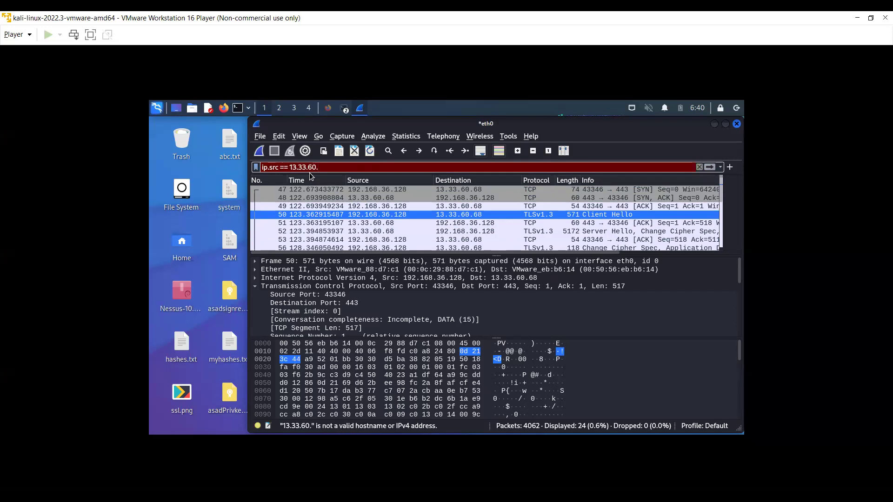
type("68")
key("Return")
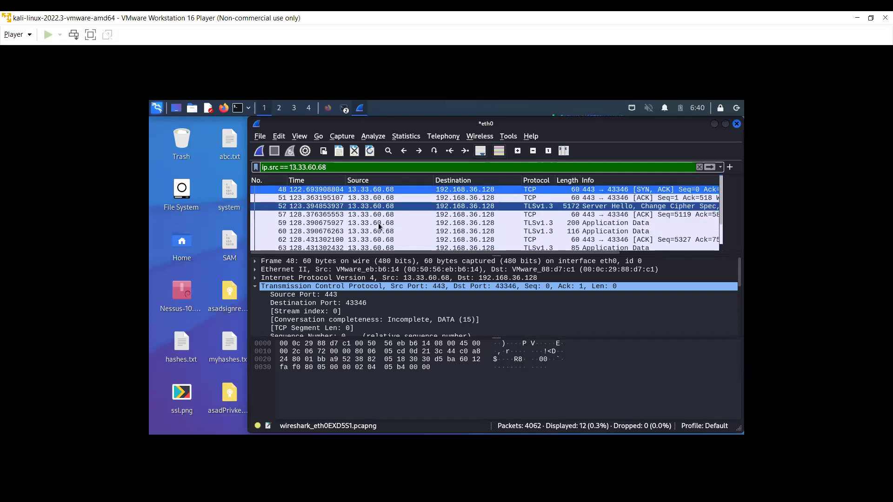
scroll(495, 223, "down", 3)
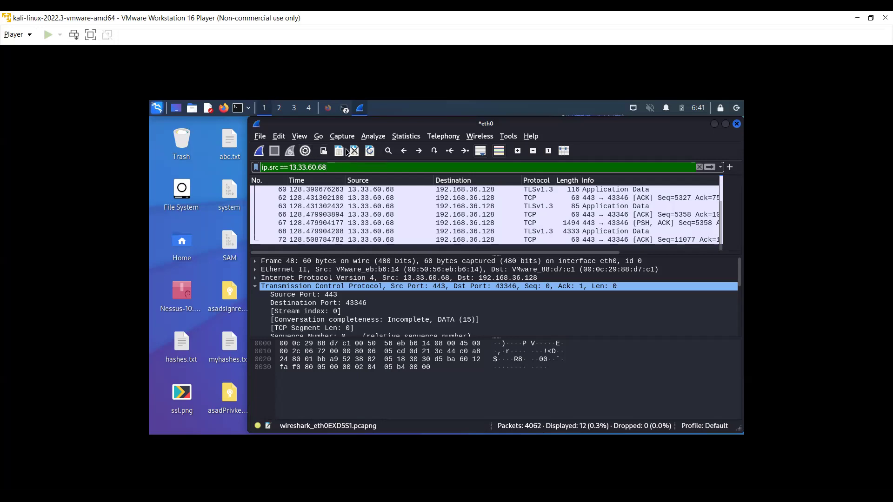
Step: Open a new terminal window and zoom in to enlarge its text
left_click(241, 109)
right_click(270, 183)
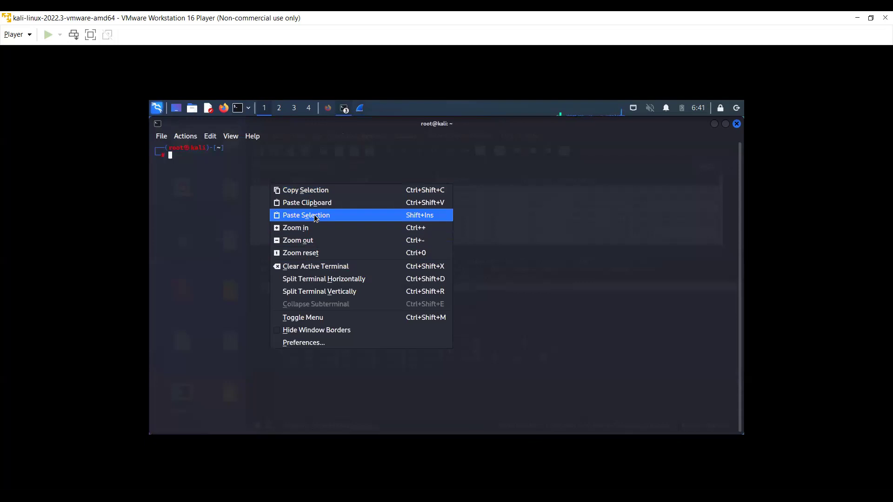
right_click(326, 230)
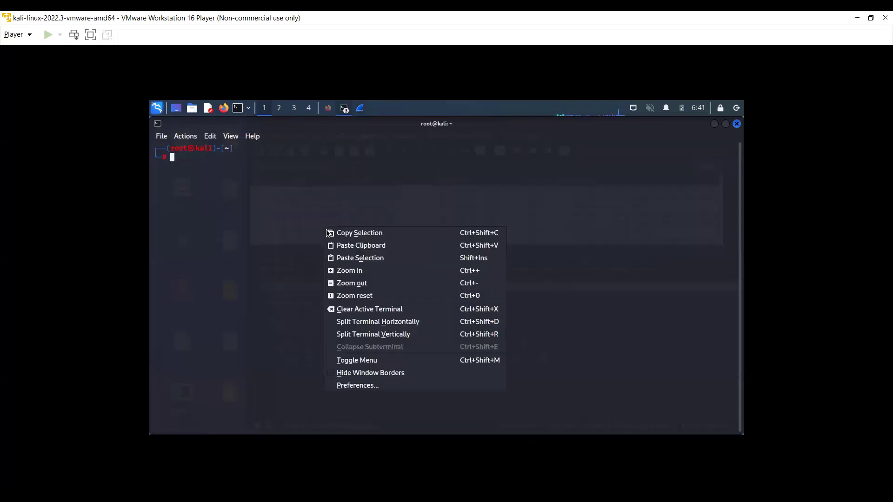
left_click(353, 270)
right_click(351, 257)
left_click(379, 298)
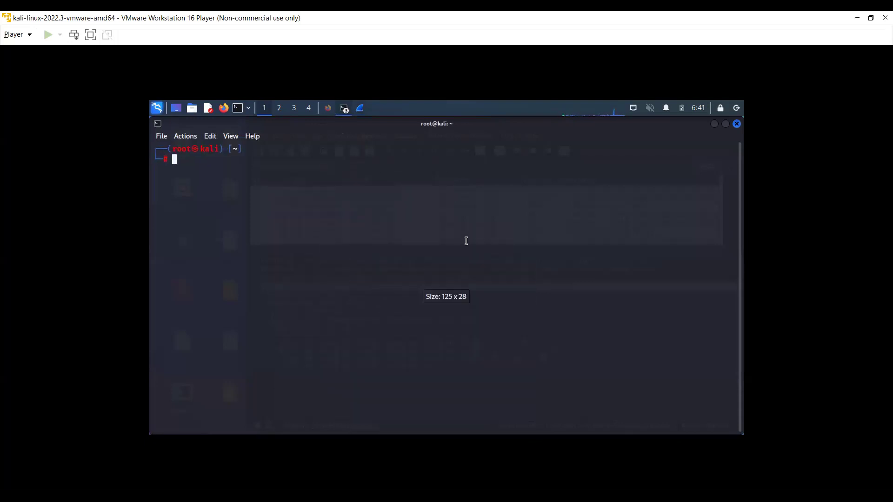
Step: Switch to Wireshark and start a new eth0 capture, discarding the previously captured packets without saving
key("alt+Tab")
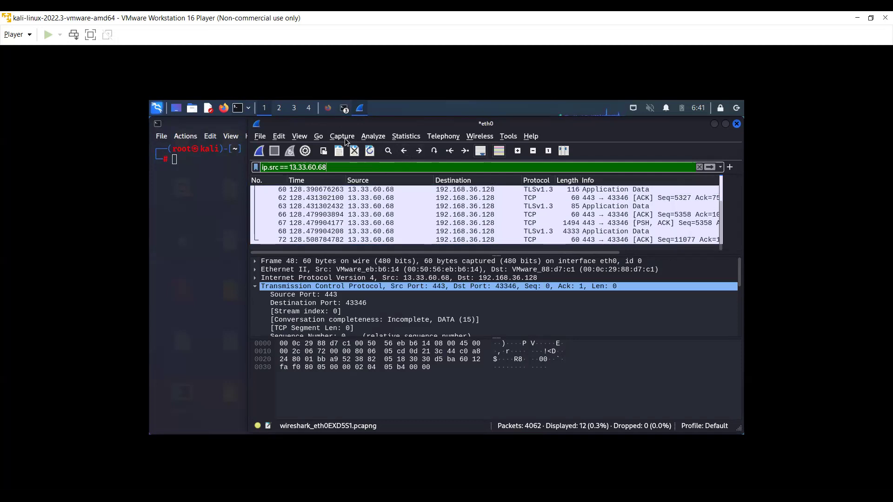
left_click(319, 137)
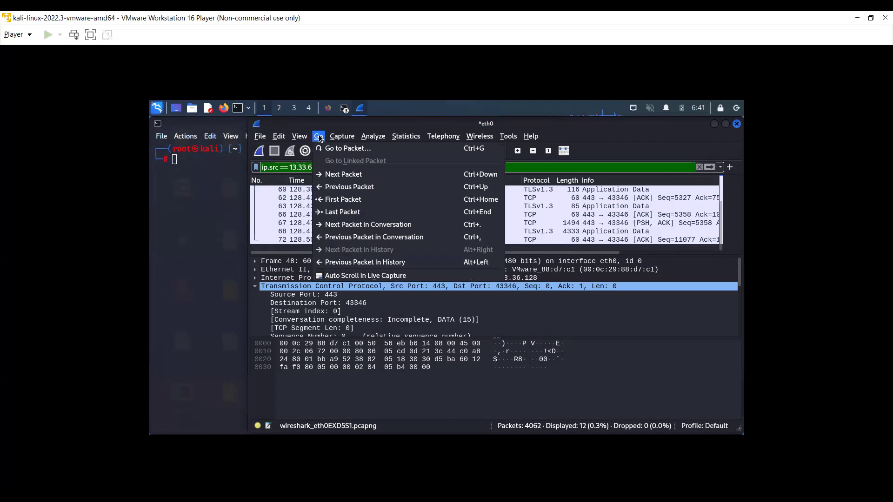
mouse_move(336, 135)
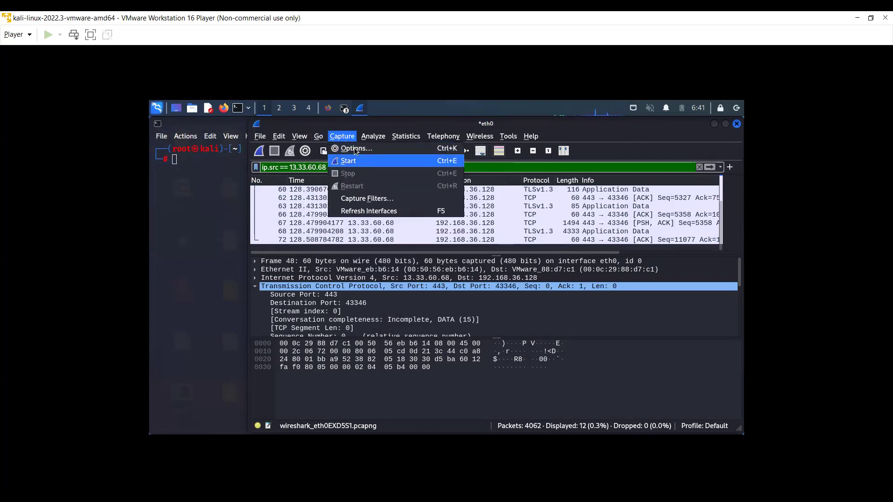
left_click(344, 135)
left_click(344, 135)
left_click(361, 163)
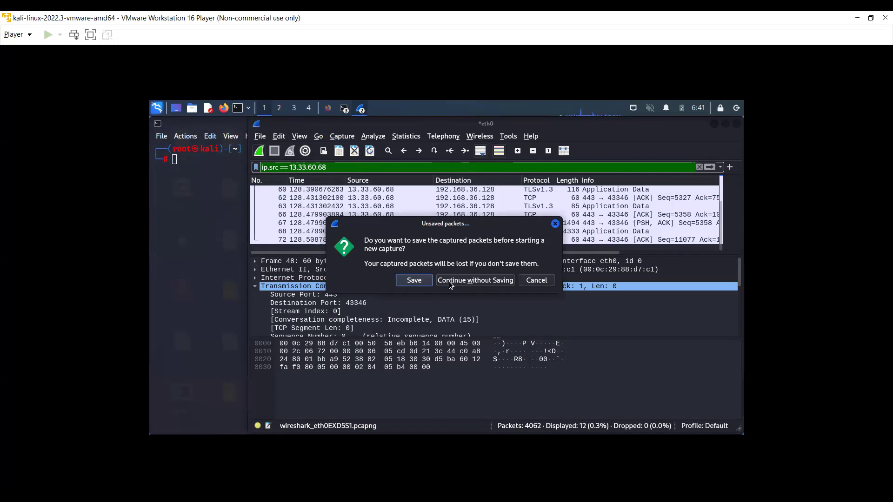
left_click(463, 281)
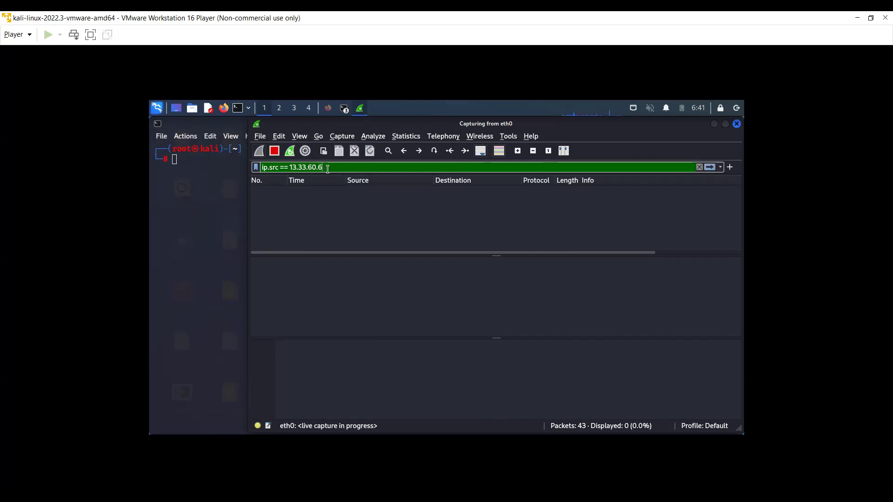
Step: Clear the whole ip.src == 13.33.60.68 expression from the display filter
key("BackSpace")
key("BackSpace")
key("BackSpace")
key("BackSpace")
key("BackSpace")
key("BackSpace")
key("BackSpace")
key("BackSpace")
key("BackSpace")
key("BackSpace")
key("BackSpace")
key("BackSpace")
key("BackSpace")
key("BackSpace")
key("BackSpace")
key("BackSpace")
key("BackSpace")
key("BackSpace")
key("BackSpace")
key("BackSpace")
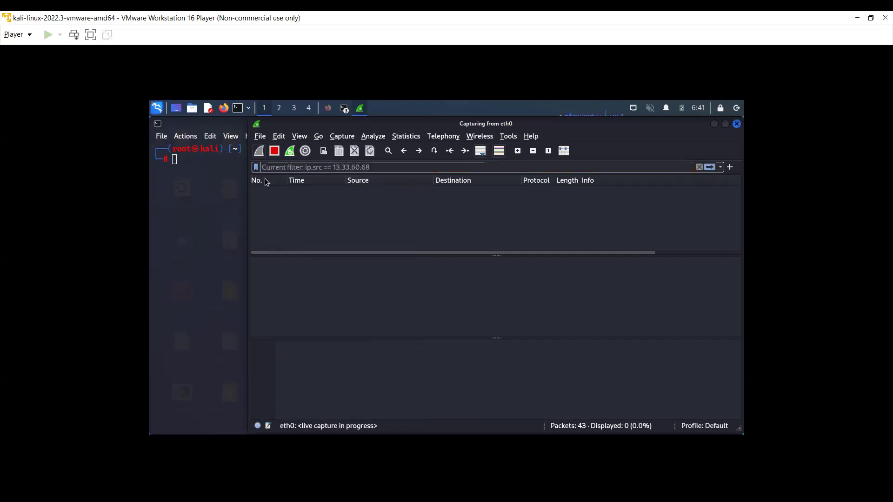
Step: Enter the command ping google.com in the root terminal without running it yet
left_click(217, 184)
type("ping ")
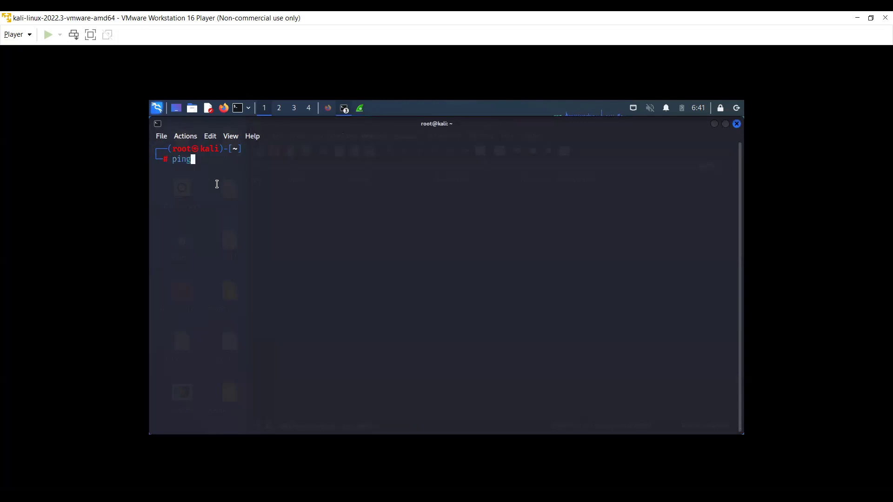
type("google.com")
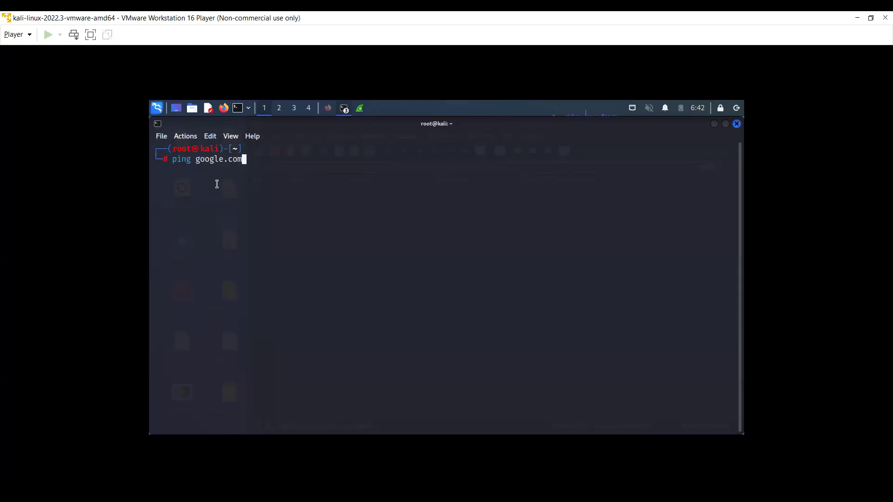
Step: Return to Wireshark, stop the running eth0 capture and start a fresh one without saving its packets
key("alt+Tab")
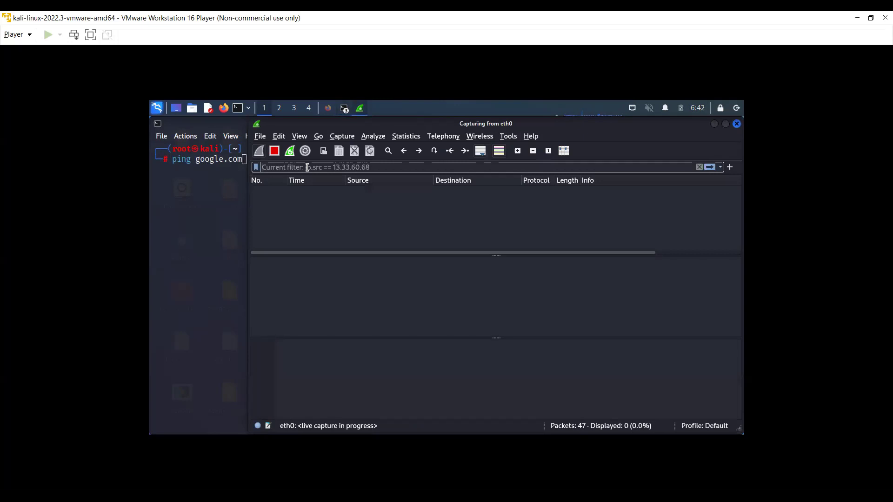
left_click(353, 137)
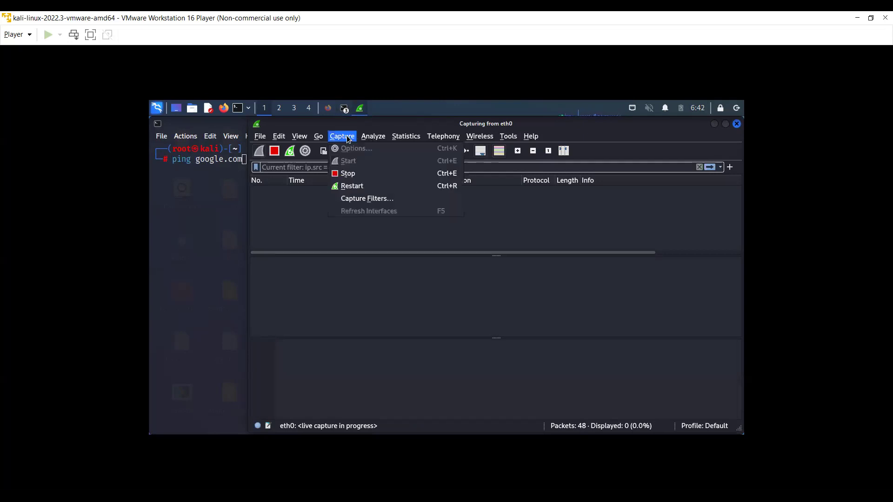
left_click(357, 172)
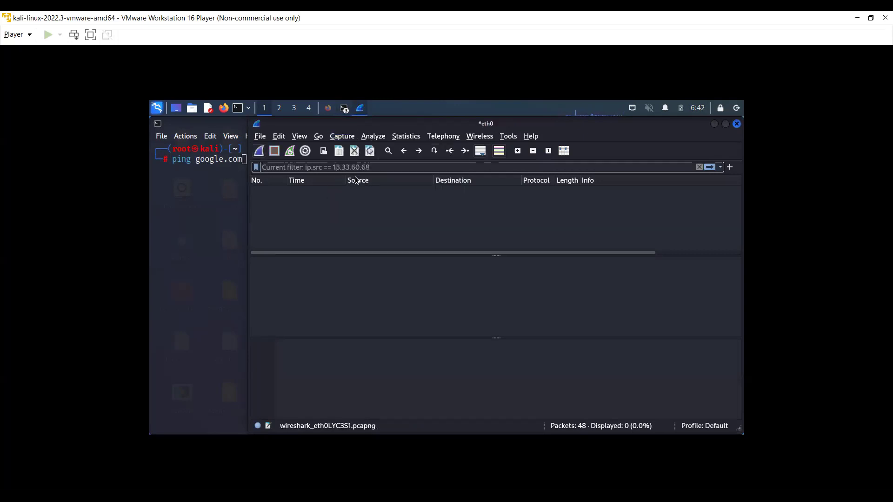
left_click(341, 136)
left_click(349, 159)
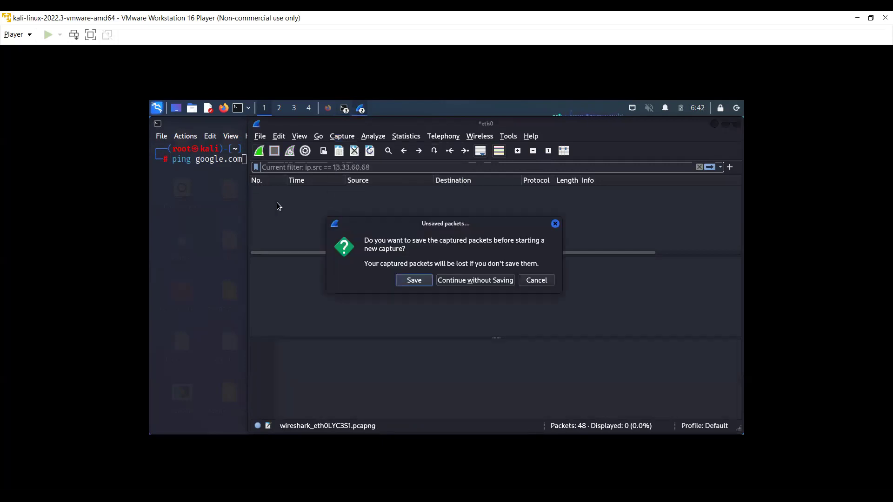
left_click(456, 281)
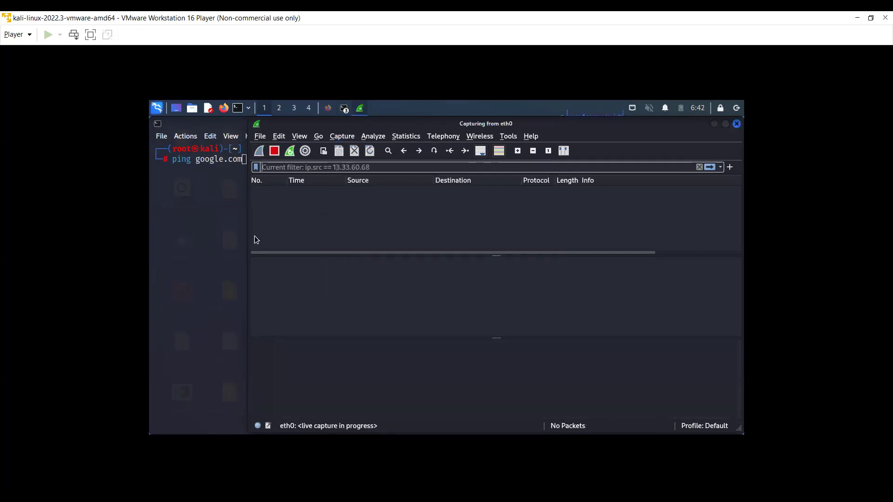
Step: Run ping google.com in the terminal, stop it after a series of replies and highlight the first reply lines
left_click(212, 231)
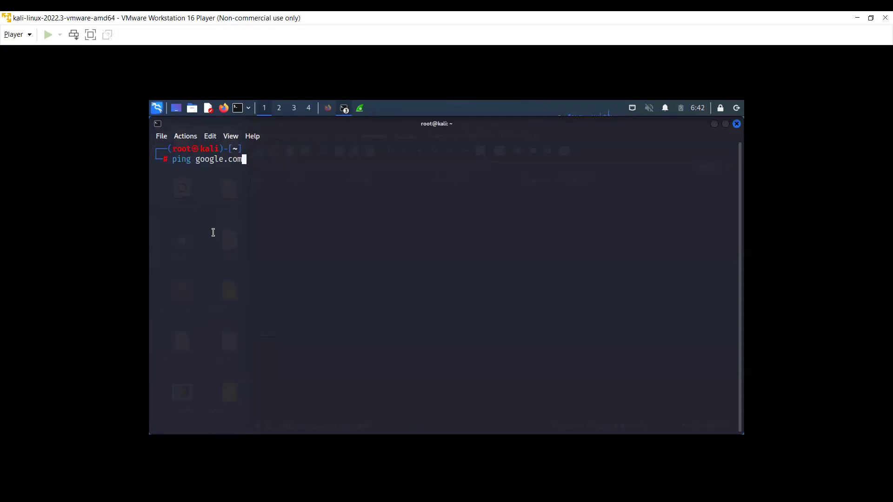
type("ping google.com")
key("Return")
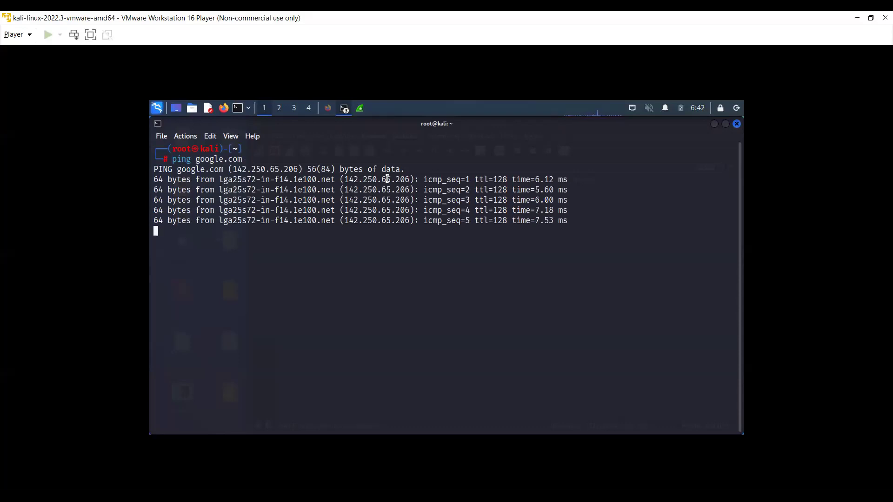
left_click_drag(426, 180, 449, 204)
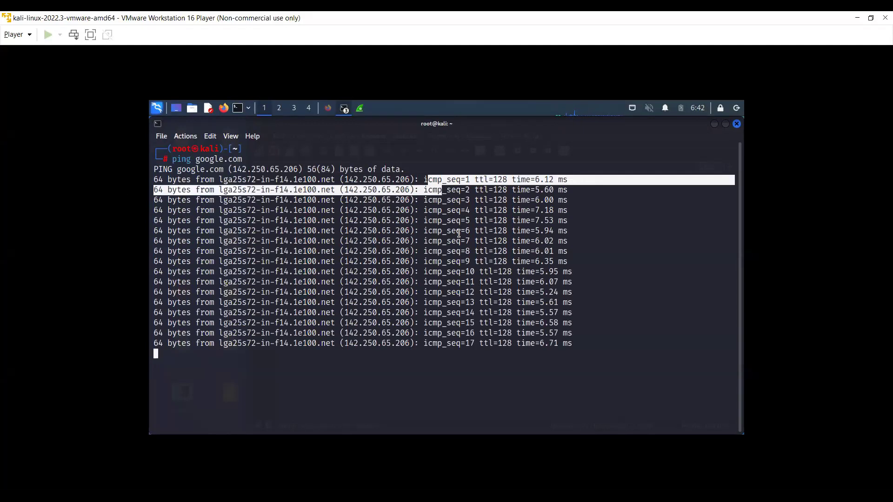
key("ctrl+c")
left_click_drag(210, 179, 481, 273)
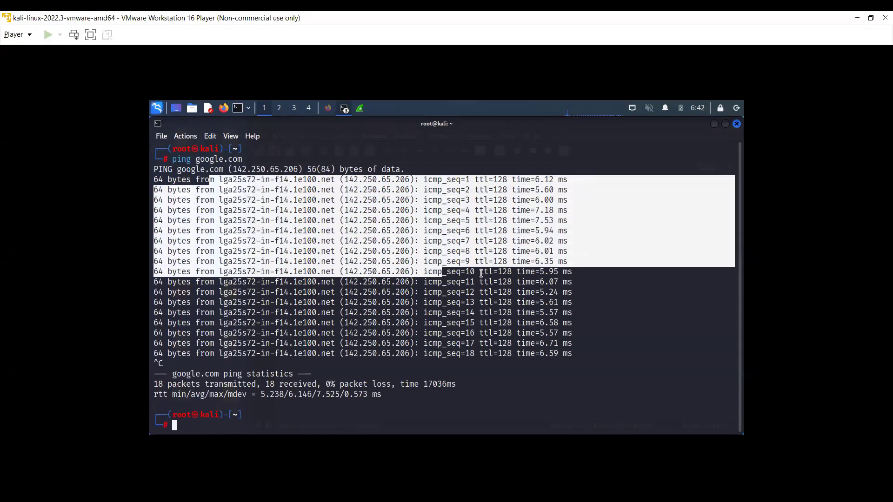
Step: Close Wireshark, stopping the live capture and quitting without saving the packets
key("alt+Tab")
left_click(735, 124)
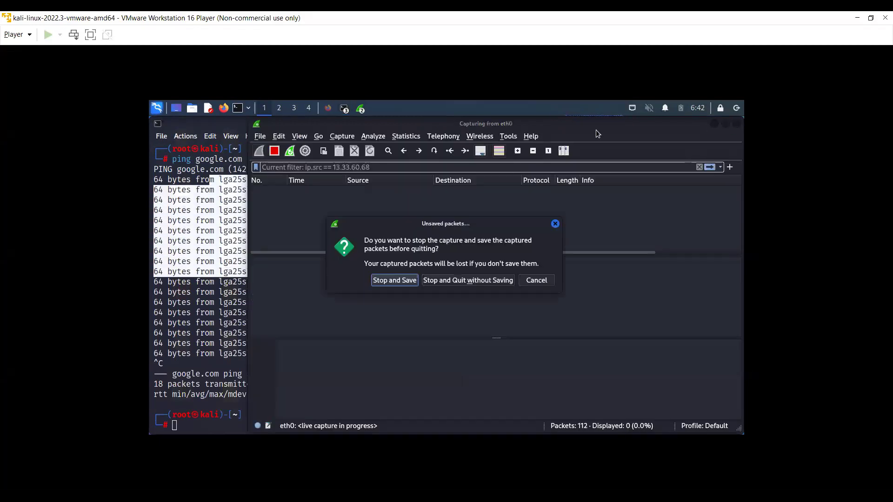
left_click(445, 281)
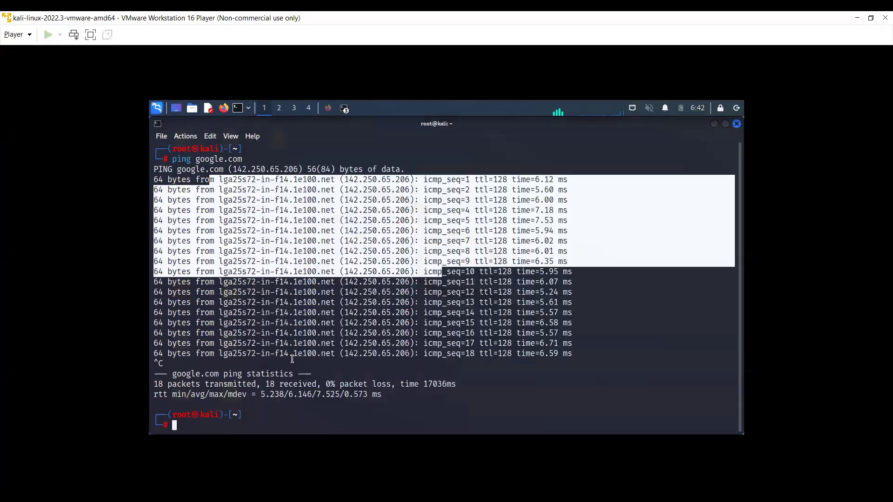
Step: Relaunch Wireshark from a terminal with the wireshark command and start capturing on eth0
key("ctrl+l")
type("wireshark")
key("Return")
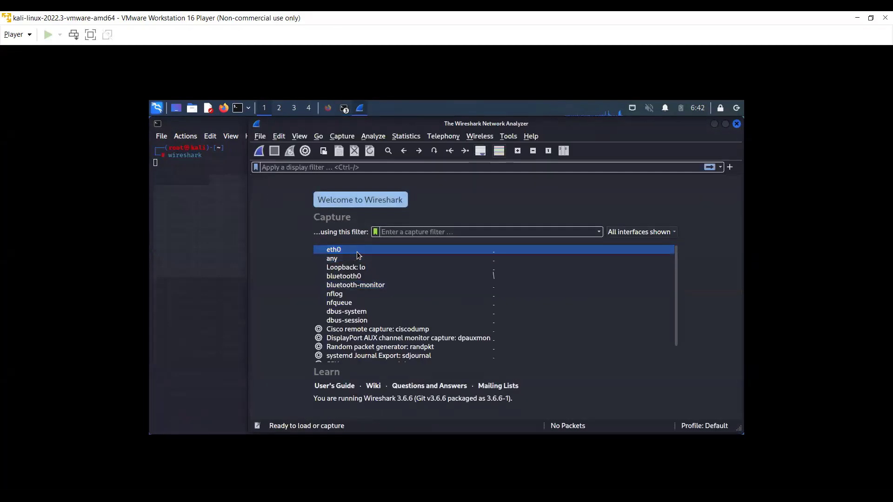
double_click(356, 252)
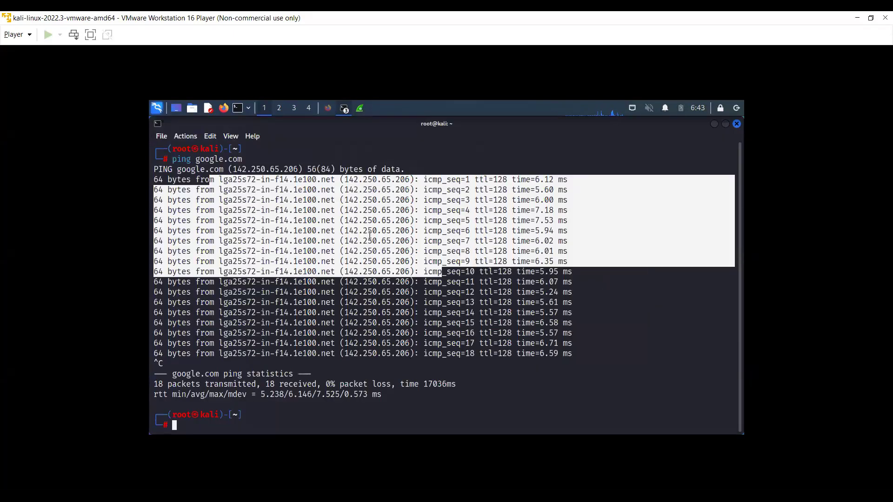
Step: Rerun ping google.com in the terminal and stop the Wireshark capture after several ICMP packets are recorded
key("Up")
key("Return")
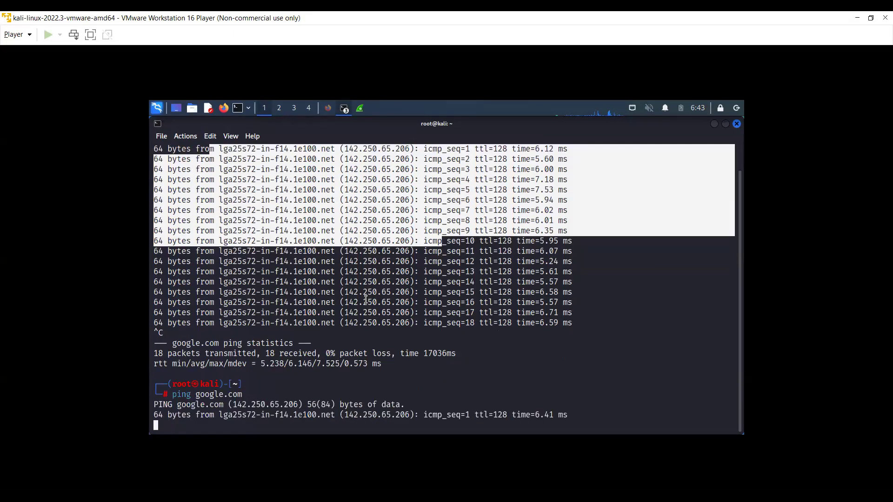
key("alt+Tab")
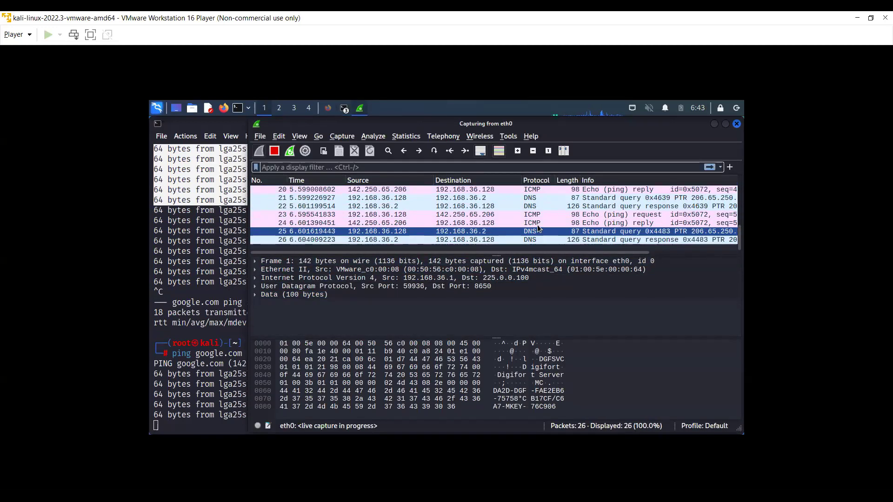
left_click(274, 151)
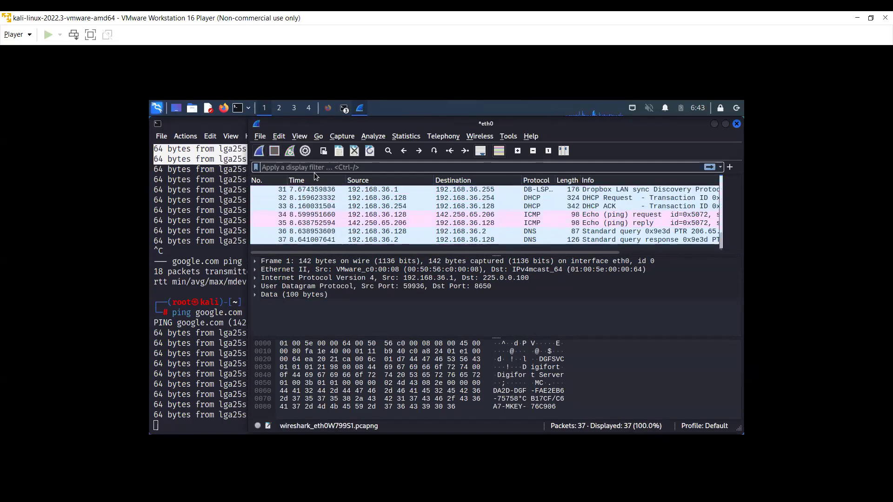
Step: Apply icmp as the display filter to the captured packets
left_click(314, 172)
type("icm")
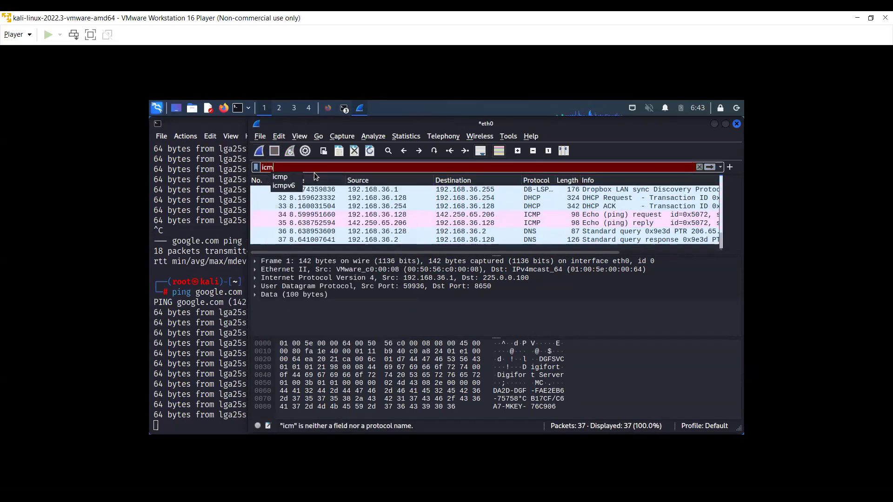
type("p")
key("Return")
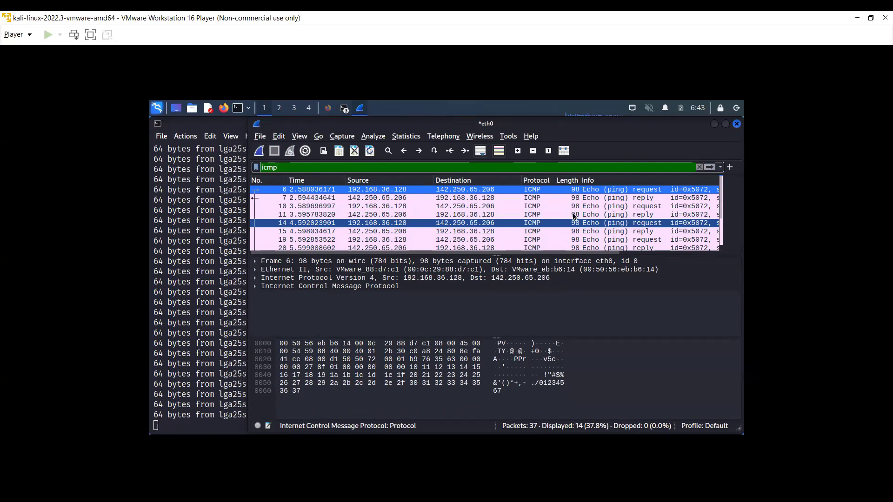
Step: Open the first ICMP echo request in its own window, examine its Internet Control Message Protocol section and close it
double_click(472, 190)
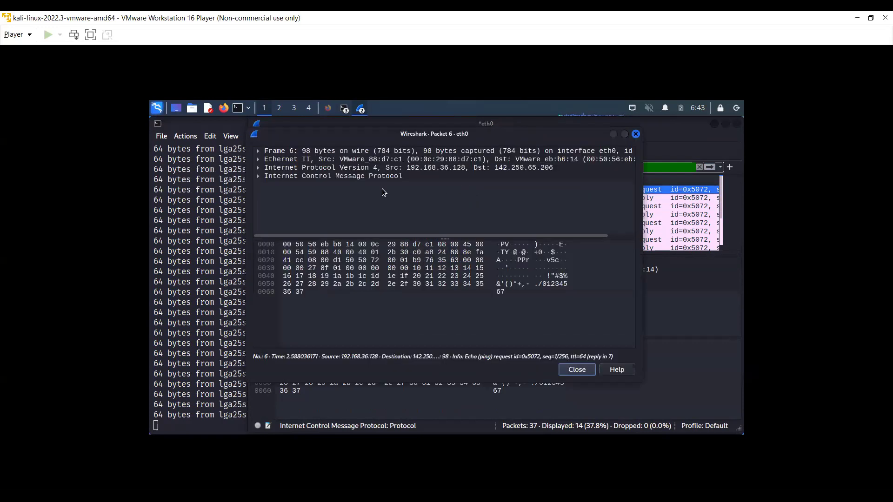
left_click(253, 176)
left_click(257, 179)
left_click_drag(298, 186, 275, 193)
key("Escape")
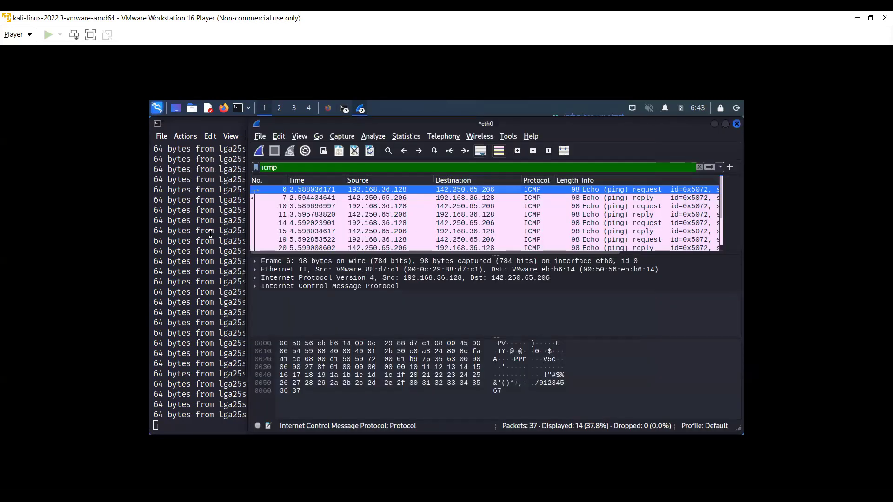
Step: Stop the running ping in the terminal and clear the screen
left_click(211, 233)
key("ctrl+c")
type("clear")
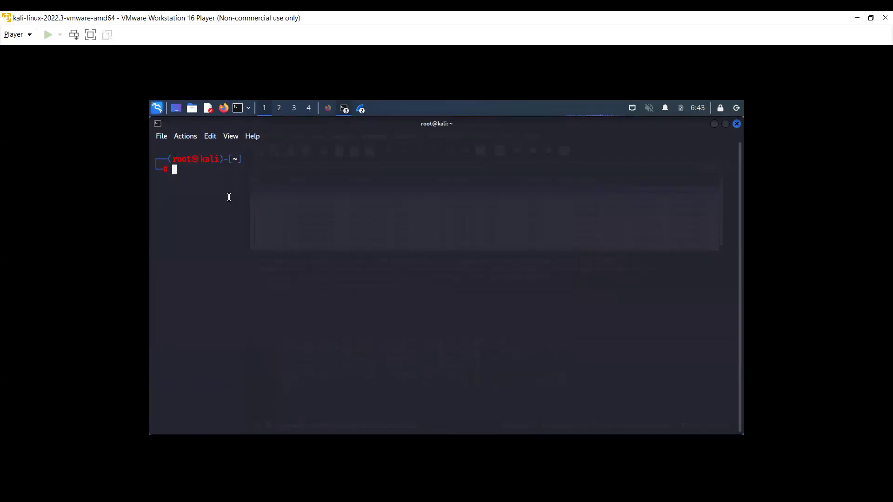
Step: Draft the command nmap -sT 192.168.36.1 and highlight its -sT scan option
type("nmap ")
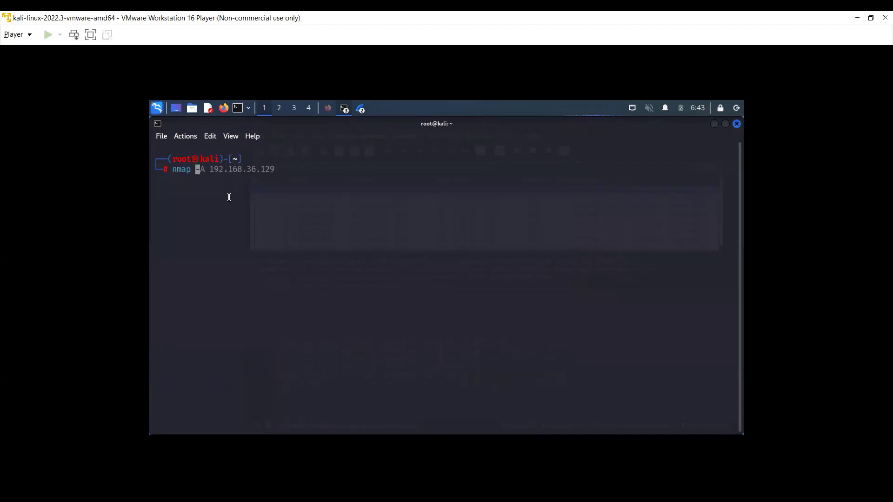
type("-sT 192.168.36.1")
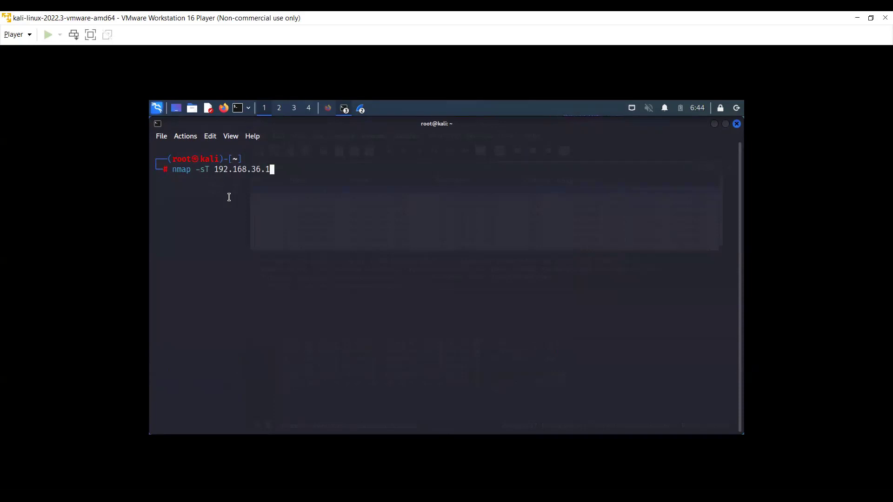
left_click_drag(214, 170, 197, 170)
left_click(222, 179)
left_click_drag(194, 169, 208, 170)
Step: Try other scan types in the drafted nmap command by changing the option letter to N and to U
key("Left")
key("Left")
key("Left")
key("Left")
key("Left")
key("Left")
key("Left")
key("Left")
key("Left")
key("Left")
key("Left")
key("Left")
key("Left")
key("BackSpace")
type("N")
key("Right")
key("Left")
key("BackSpace")
type("U")
key("Right")
key("Right")
key("Left")
key("Left")
key("Right")
Step: Erase the scan option and target address from the drafted nmap command
key("Right")
key("Right")
key("Right")
key("Right")
key("Right")
key("Right")
key("Right")
key("Right")
key("Right")
key("Right")
key("Right")
key("Right")
key("BackSpace")
key("BackSpace")
key("BackSpace")
key("BackSpace")
key("BackSpace")
key("BackSpace")
key("BackSpace")
key("BackSpace")
key("BackSpace")
key("BackSpace")
key("BackSpace")
key("BackSpace")
key("BackSpace")
key("BackSpace")
key("BackSpace")
key("Up")
key("ctrl+k")
Step: Run nmap --help and examine the scan techniques listed in its output
type("-help")
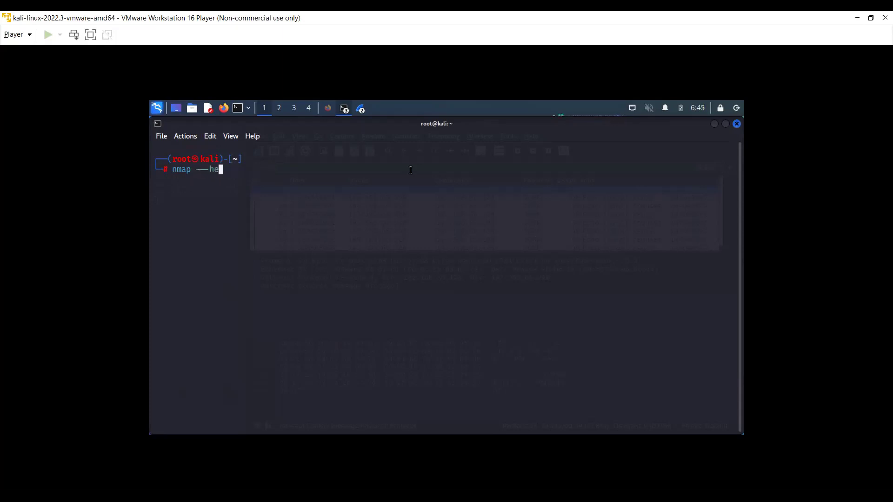
key("Left")
key("Left")
key("Left")
key("Left")
key("BackSpace")
key("Right")
key("Right")
key("Right")
key("Right")
key("Return")
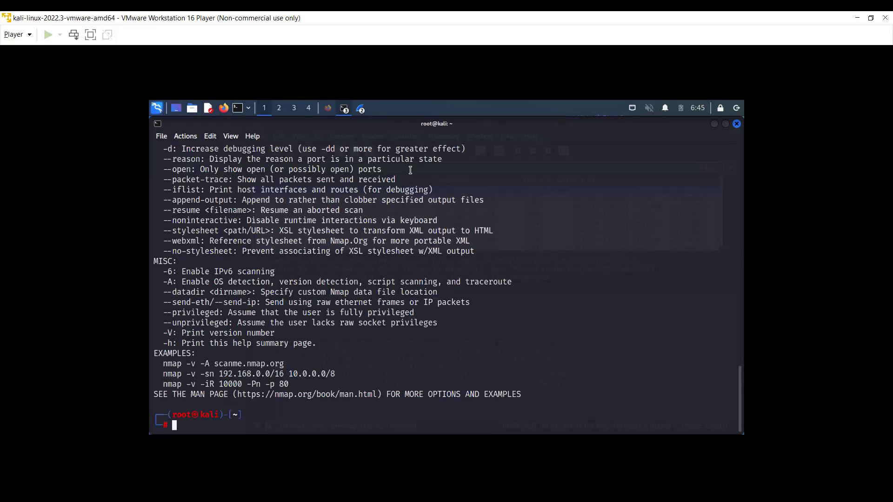
scroll(248, 240, "up", 8)
scroll(249, 238, "up", 14)
scroll(250, 237, "up", 9)
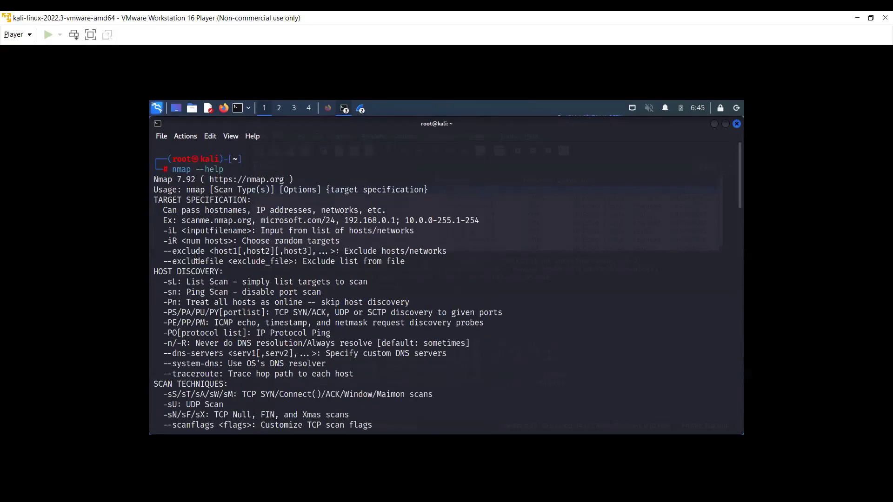
scroll(223, 269, "down", 2)
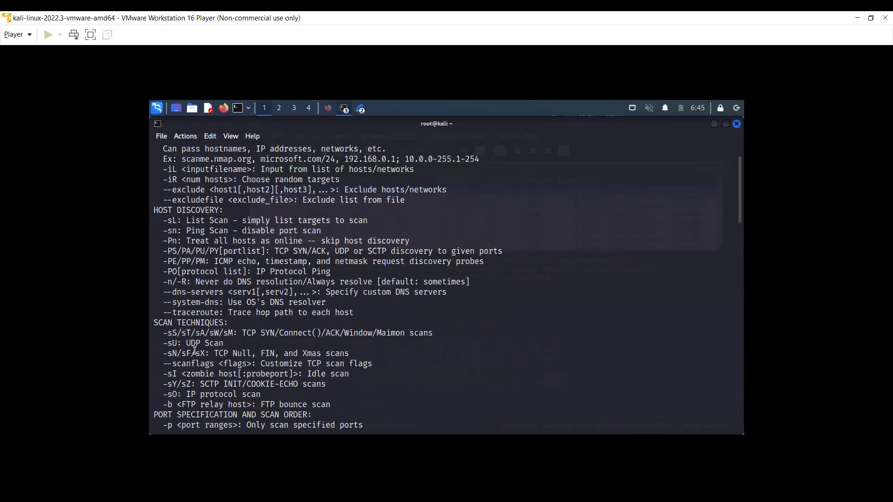
Step: Examine the nmap scan techniques in the help output, from the -sS/sT/sA/sW/sM TCP scans to the -sU and -sN/sF/sX scans
scroll(195, 348, "down", 2)
left_click_drag(162, 271, 275, 353)
left_click_drag(156, 261, 253, 330)
left_click(182, 279)
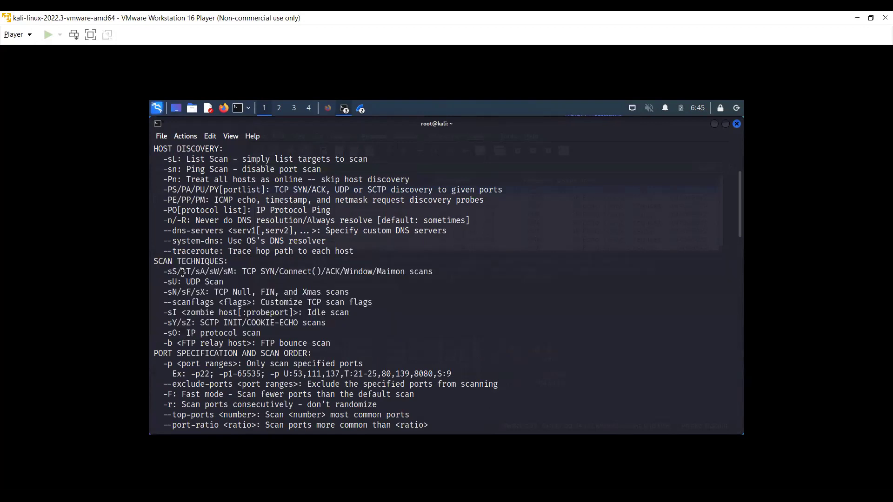
left_click_drag(177, 273, 169, 272)
left_click_drag(186, 272, 196, 272)
left_click(201, 278)
left_click_drag(200, 272, 207, 272)
left_click_drag(331, 272, 344, 272)
left_click_drag(210, 272, 259, 272)
left_click_drag(166, 284, 248, 292)
left_click_drag(186, 293, 191, 292)
left_click_drag(261, 292, 279, 298)
Step: Review the help text below the scan techniques and highlight the -sS option of the TCP SYN scan
scroll(376, 291, "down", 1)
scroll(375, 290, "down", 3)
scroll(362, 280, "up", 2)
left_click_drag(180, 209, 255, 254)
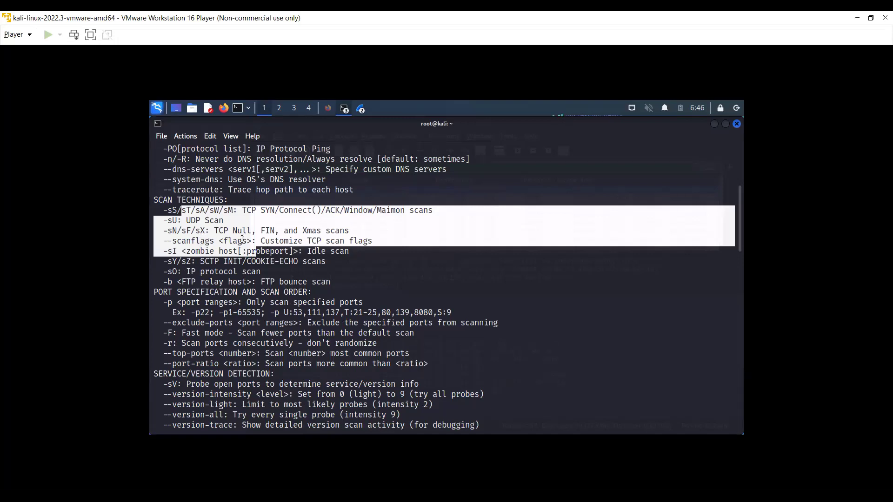
left_click(207, 234)
left_click_drag(167, 210, 176, 211)
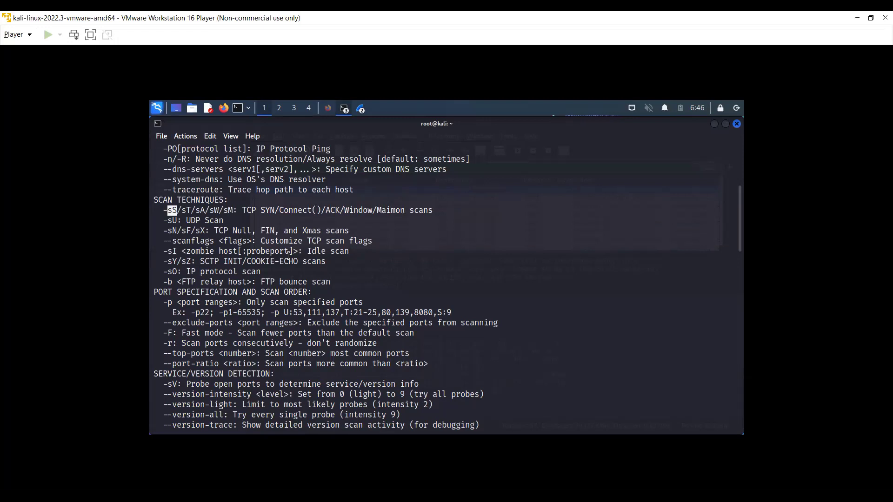
key("alt+Tab")
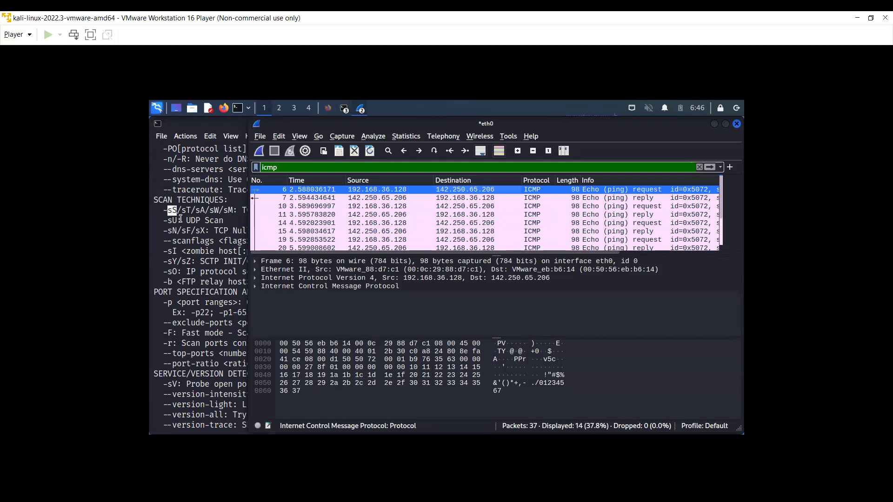
left_click(170, 231)
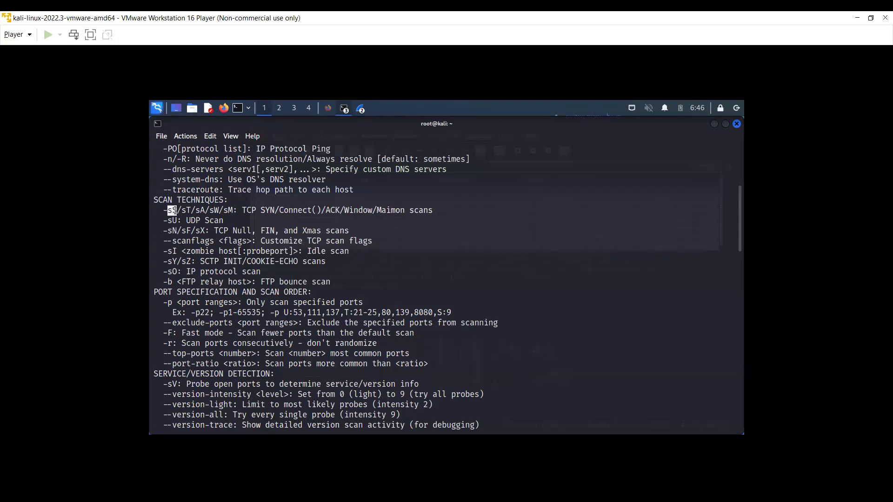
left_click_drag(174, 210, 177, 210)
Step: Clear the icmp display filter in Wireshark and start a new eth0 capture without saving the captured packets
key("alt+Tab")
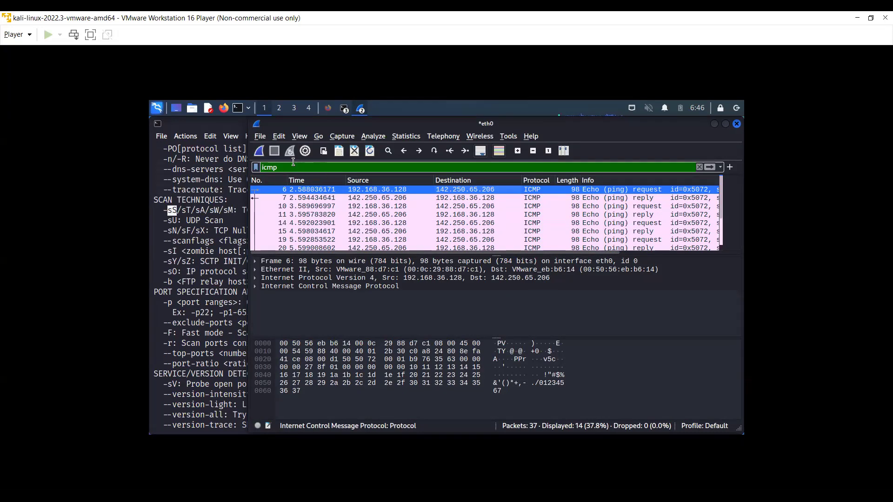
left_click(698, 167)
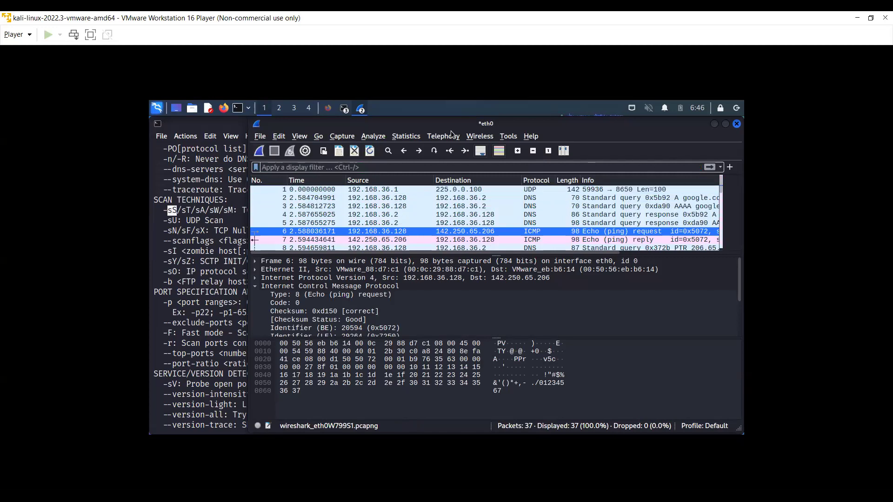
left_click(348, 136)
key("Right")
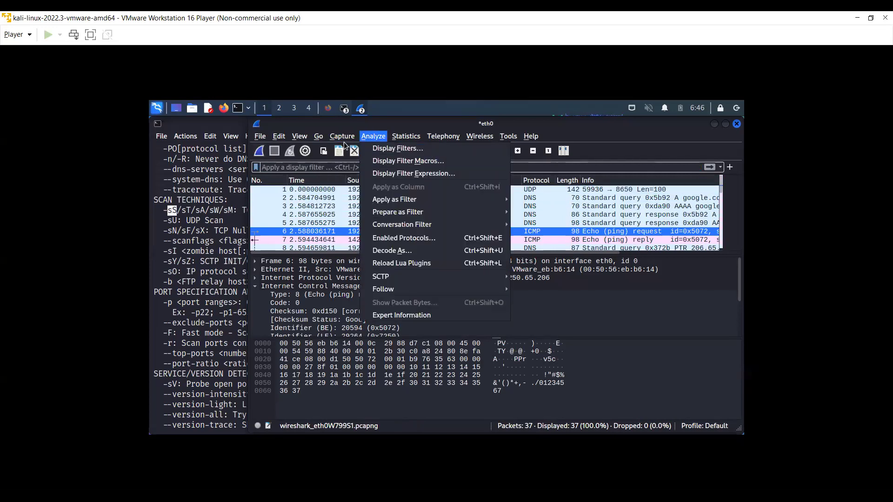
left_click(363, 161)
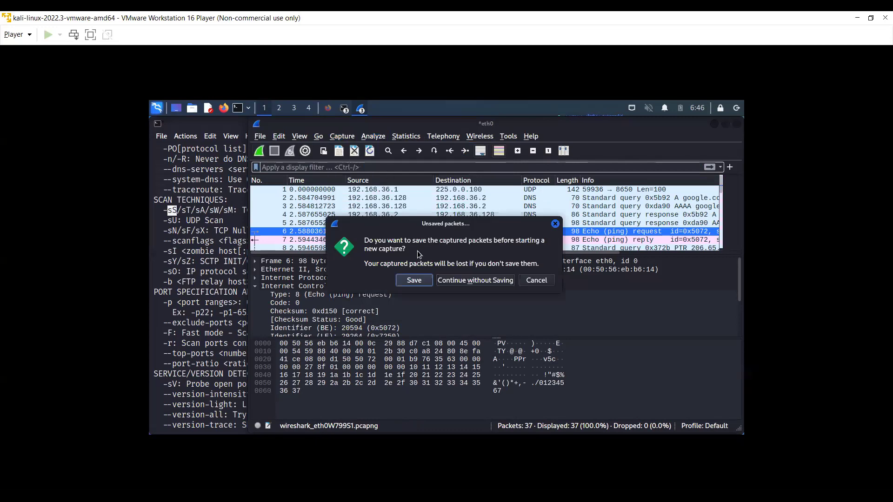
left_click(483, 281)
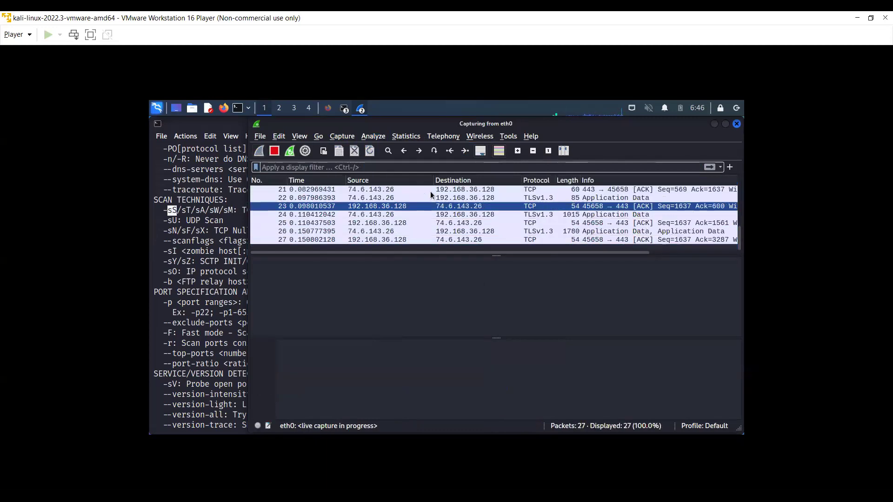
Step: Minimize the terminal showing the nmap help and open a new, empty root terminal window
left_click(279, 235)
left_click(254, 294)
key("alt+Tab")
key("alt+Tab")
key("alt+Tab")
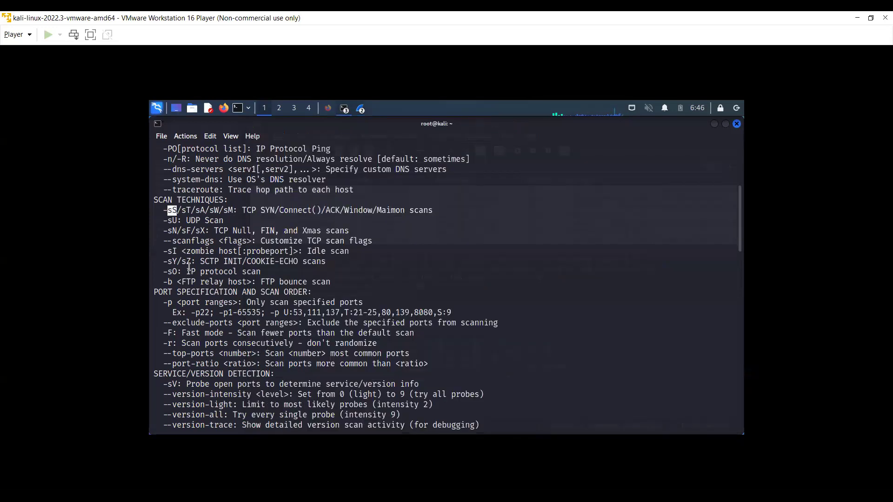
left_click(716, 124)
double_click(448, 240)
left_click(461, 227)
left_click(465, 231)
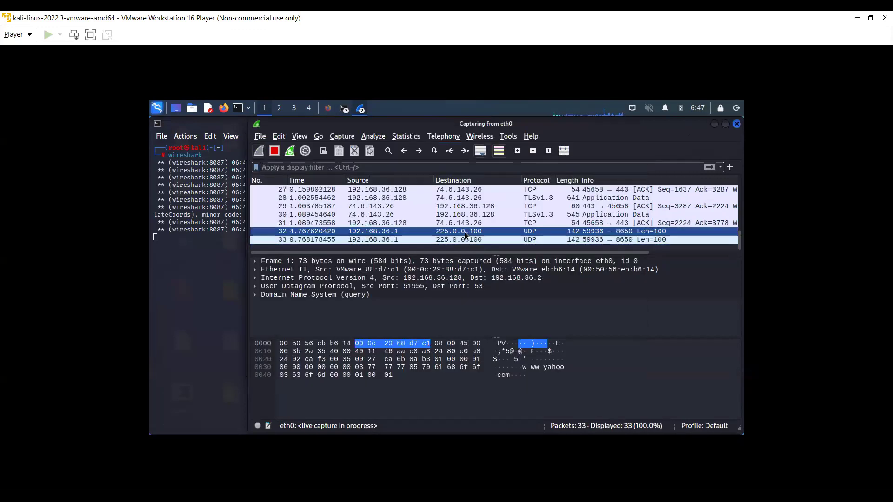
key("alt+Tab")
left_click(472, 239)
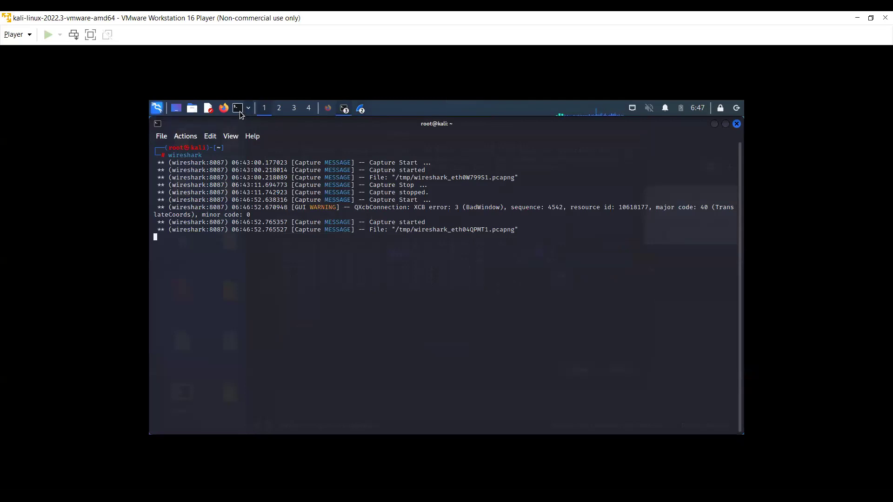
key("ctrl+c")
key("ctrl+l")
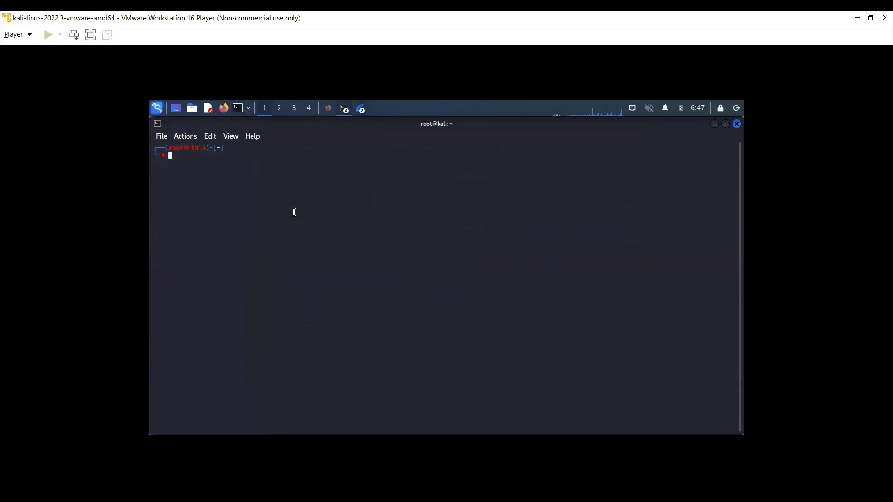
Step: Stop the running Wireshark capture and start a fresh one on eth0 without saving the packets
key("alt+Tab")
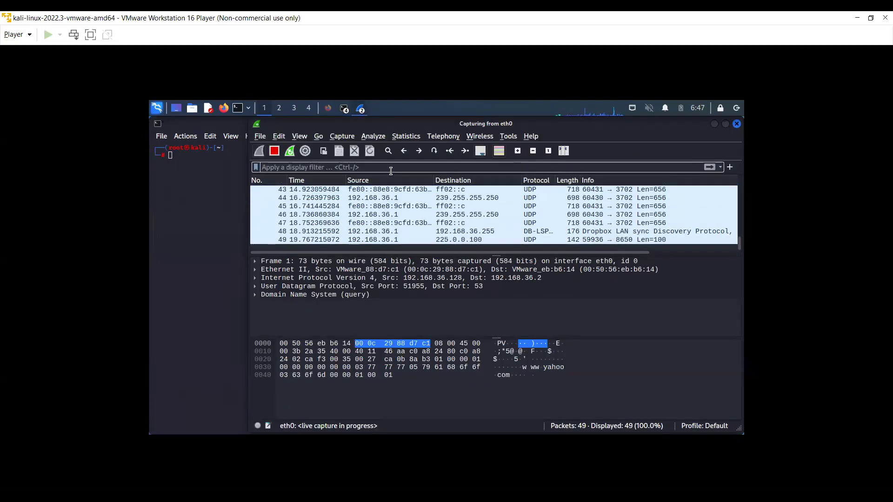
left_click(275, 150)
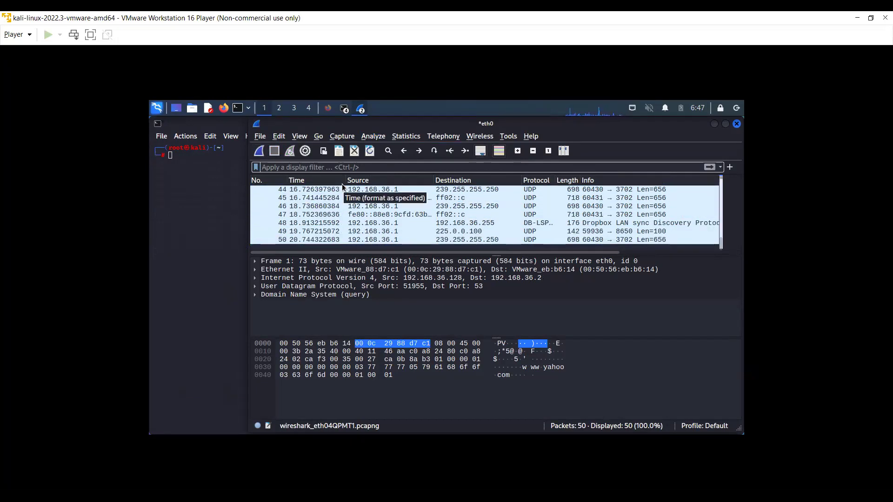
left_click(339, 135)
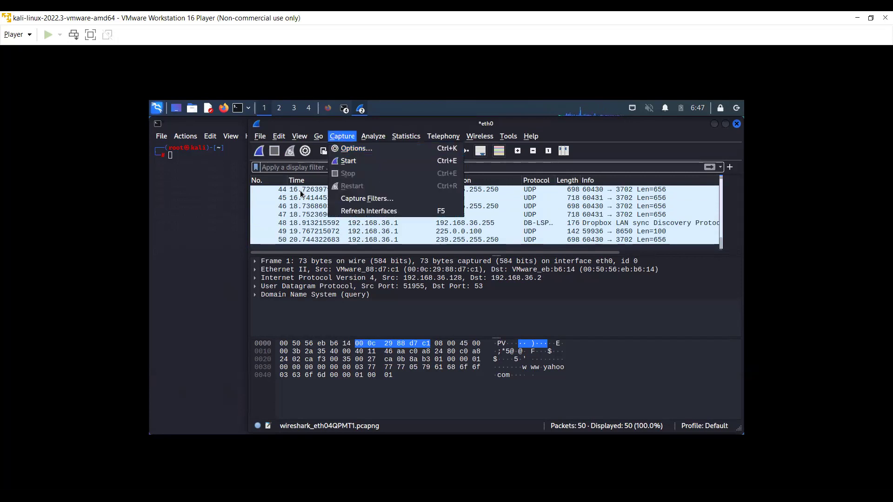
left_click(348, 163)
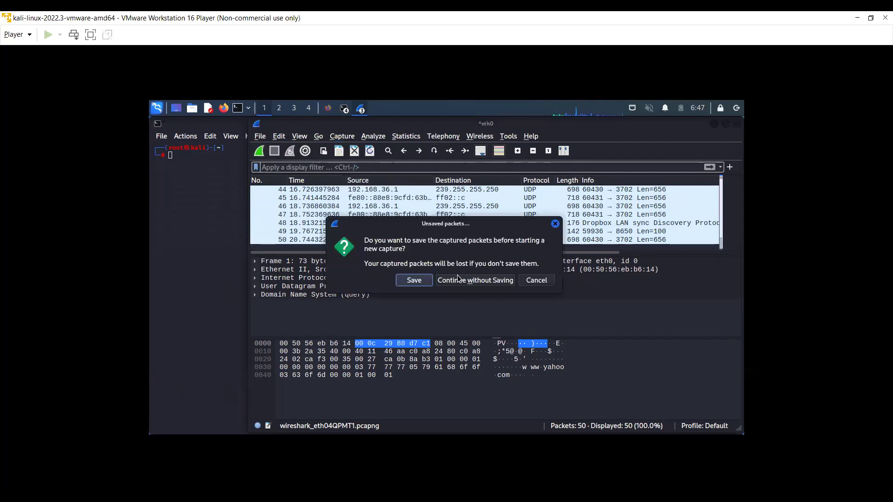
left_click(468, 280)
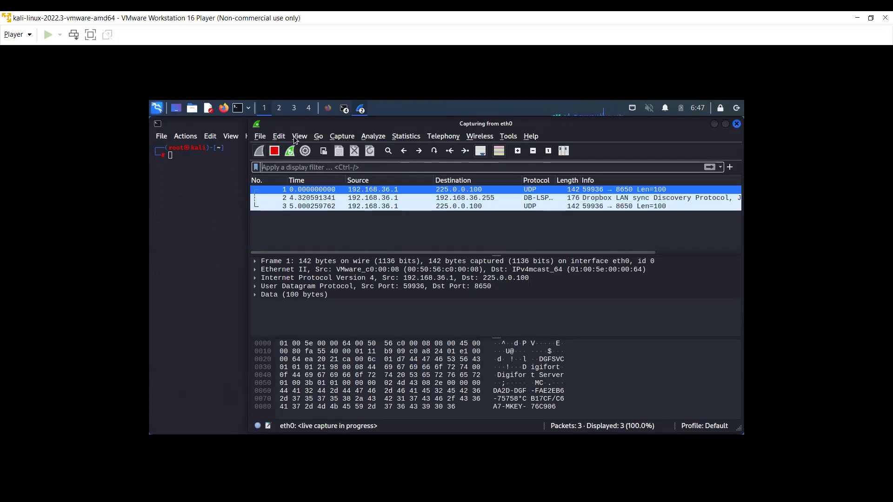
left_click(260, 138)
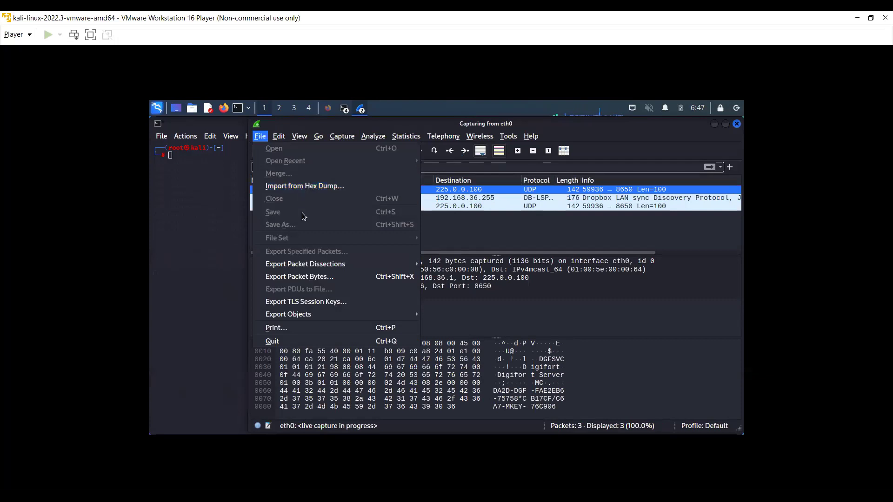
left_click(445, 216)
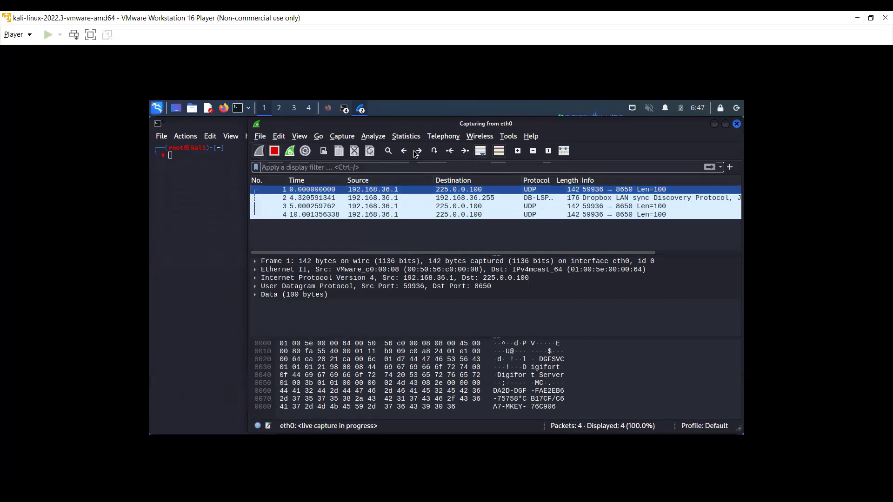
left_click(736, 124)
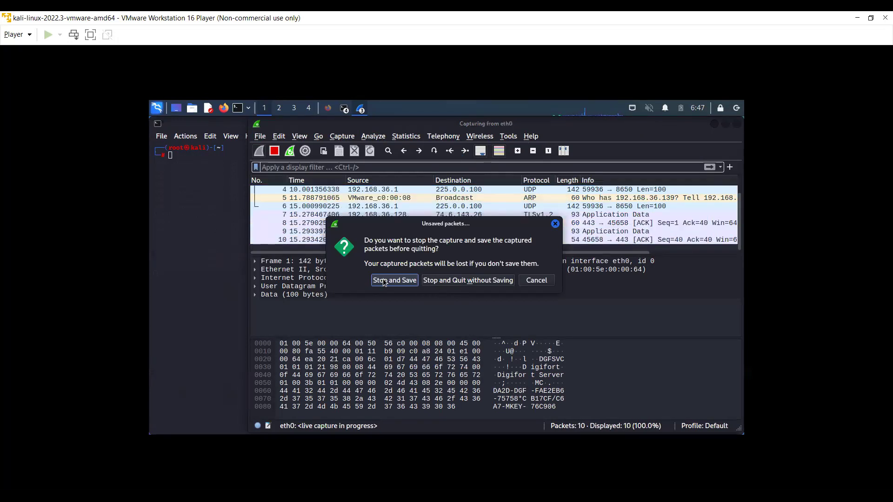
left_click(554, 224)
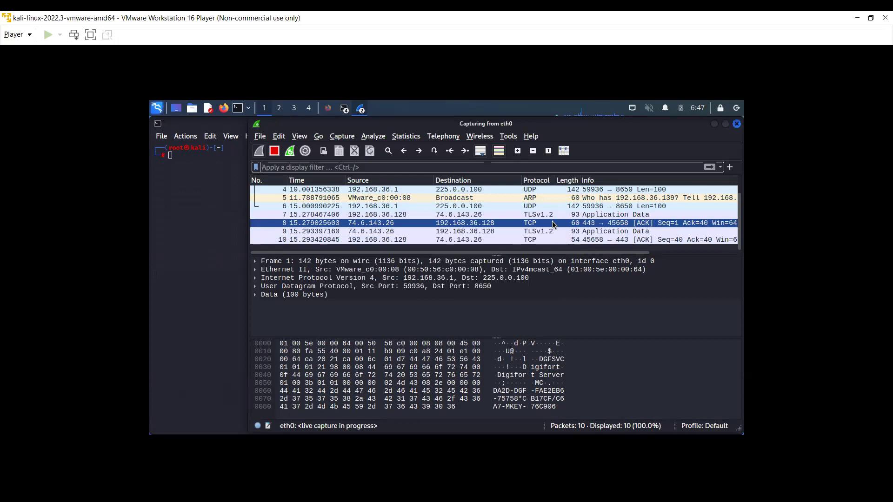
Step: Run ifconfig in the new terminal in place of the nmap command started there
left_click(226, 188)
type("nmap")
key("BackSpace")
key("BackSpace")
key("BackSpace")
key("BackSpace")
key("BackSpace")
type("ifconfig")
key("Return")
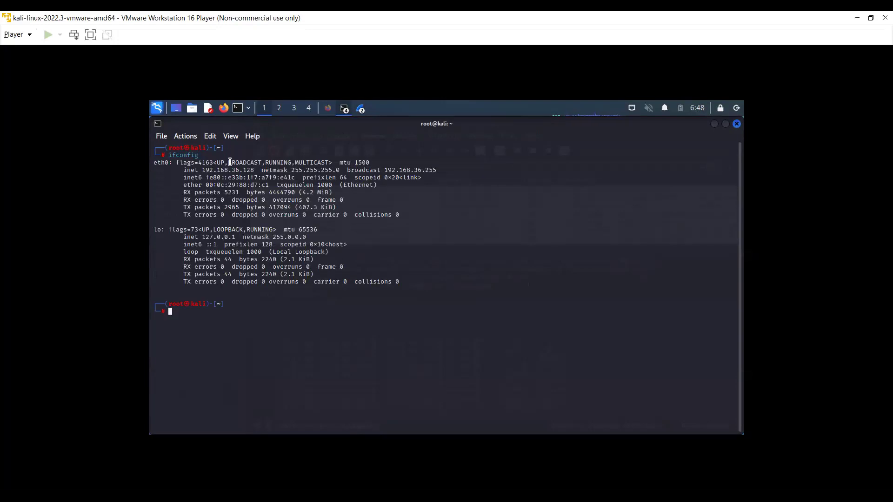
Step: Copy the eth0 inet address to the prompt, shorten it to 192.168.36.1 and submit it
left_click_drag(253, 171, 202, 171)
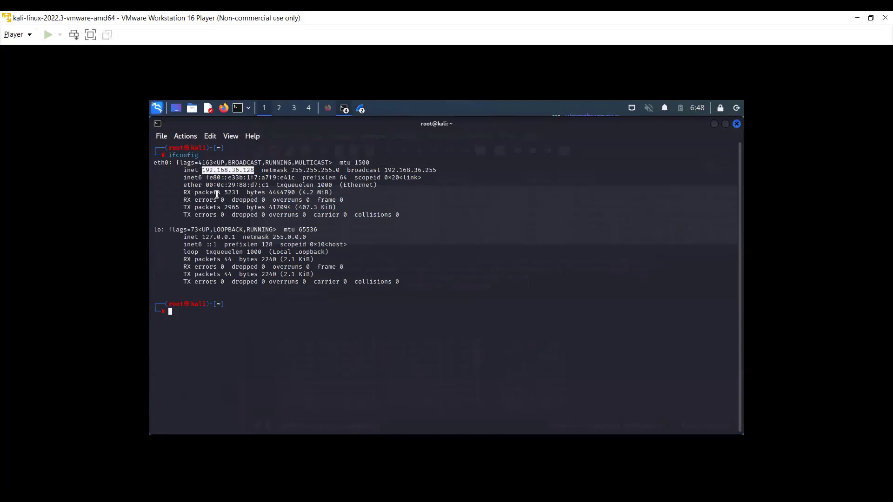
right_click(219, 172)
left_click(241, 177)
left_click(200, 314)
key("ctrl+shift+v")
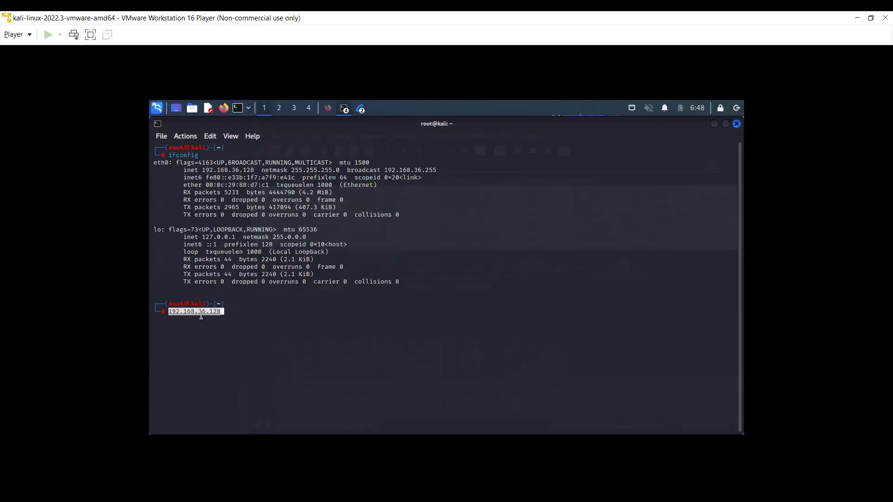
key("BackSpace")
key("BackSpace")
key("Return")
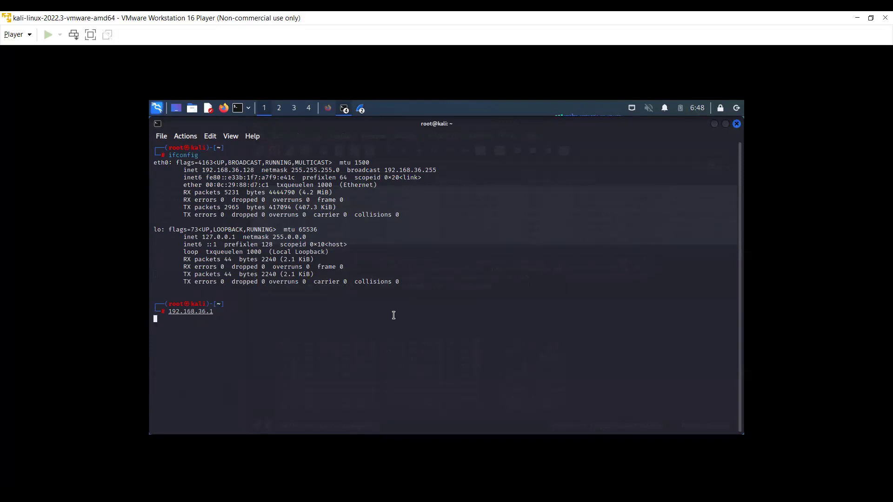
Step: Recall the submitted address, prefix it with nmap -sU and run the UDP scan nmap -sU 192.168.36.1
key("Up")
key("Left")
key("Left")
key("Left")
key("Left")
key("Left")
key("Left")
key("Left")
key("Left")
key("Left")
key("Left")
key("Left")
key("Left")
type("nma")
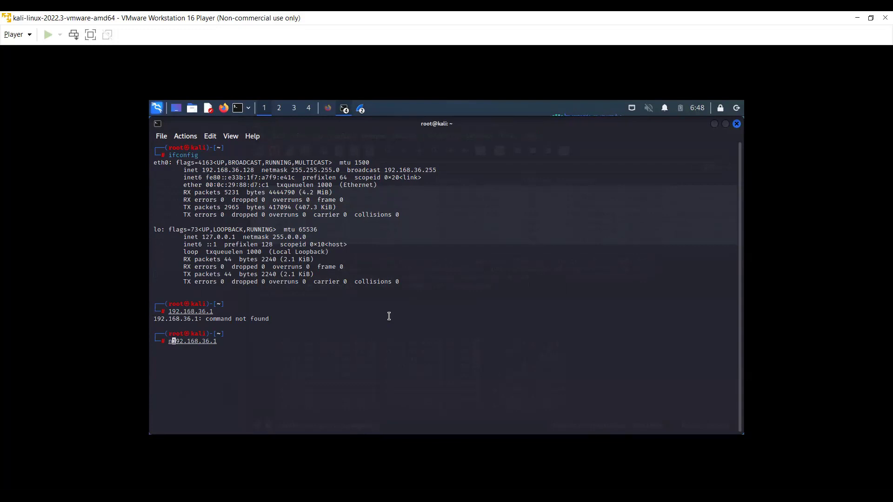
type("p -sU")
key("Right")
key("Right")
key("Right")
key("Right")
key("Right")
key("Right")
key("Right")
key("Right")
key("Right")
key("Right")
key("Right")
key("Right")
key("Return")
Step: Examine the UDP and ICMP packets exchanged between 192.168.36.128 and 192.168.36.1 in the live Wireshark capture
key("alt+Tab")
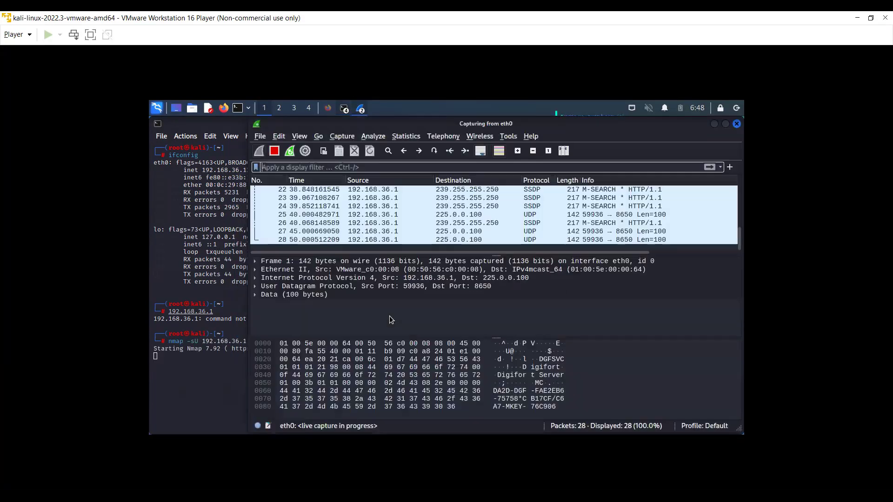
left_click(417, 269)
left_click(495, 223)
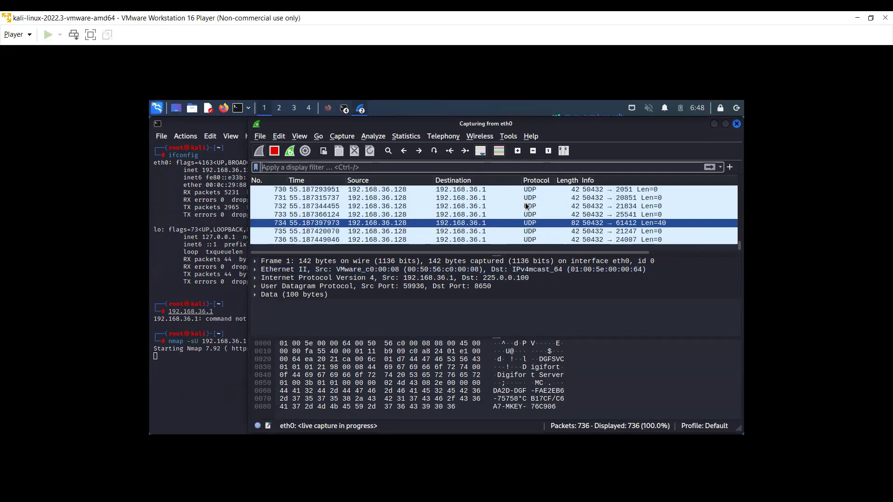
left_click(534, 224)
left_click(547, 235)
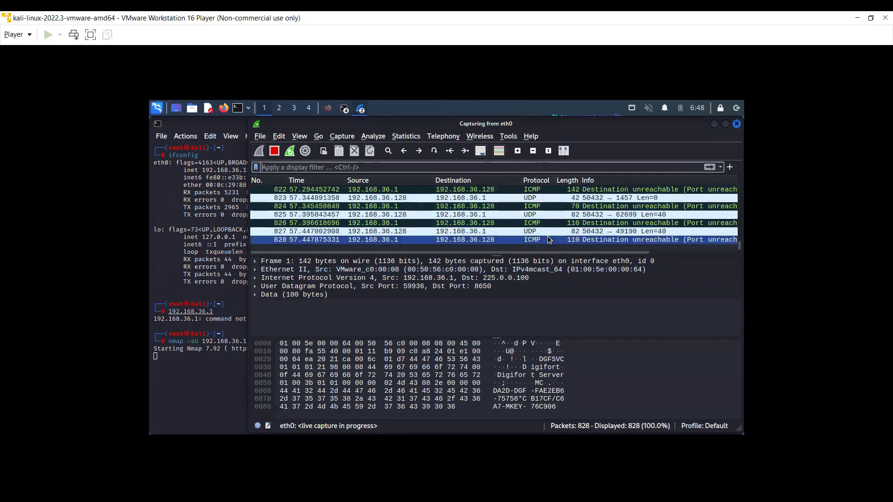
left_click(526, 228)
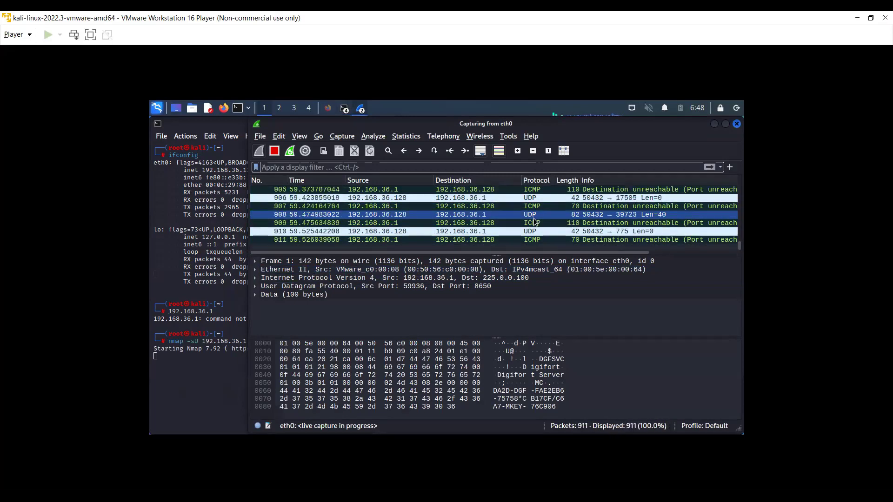
left_click(532, 217)
left_click(539, 199)
left_click(537, 216)
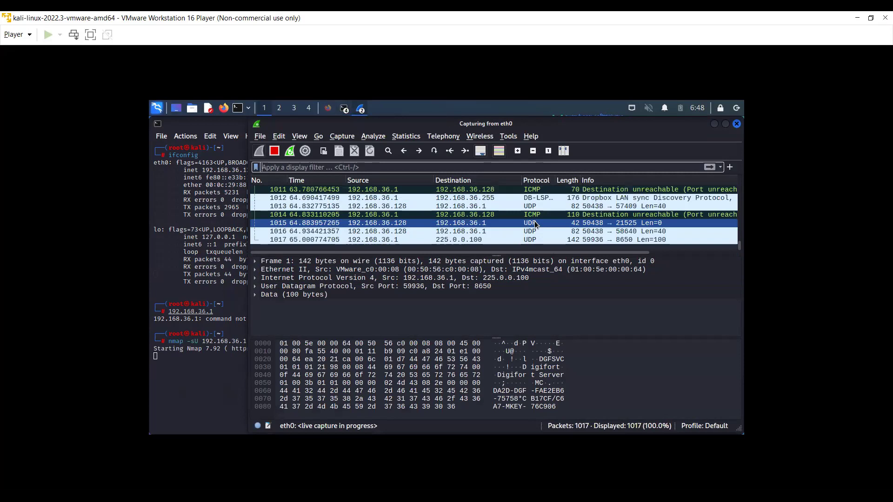
left_click(526, 216)
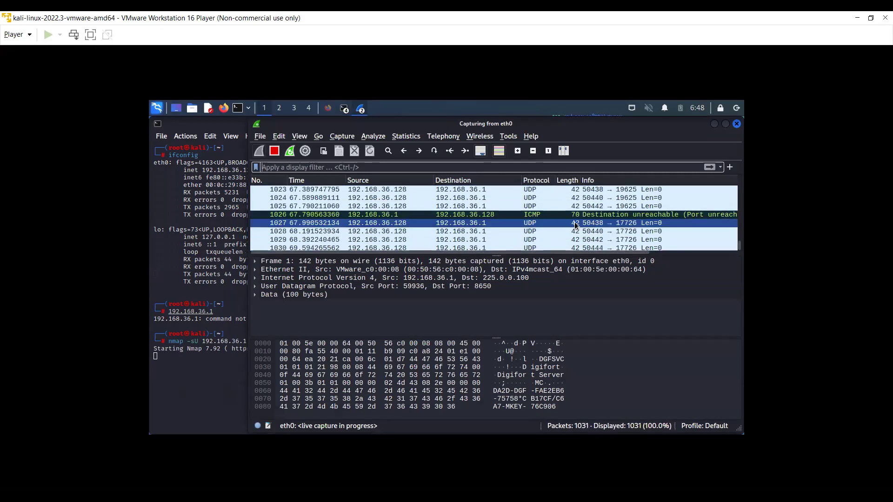
left_click(539, 223)
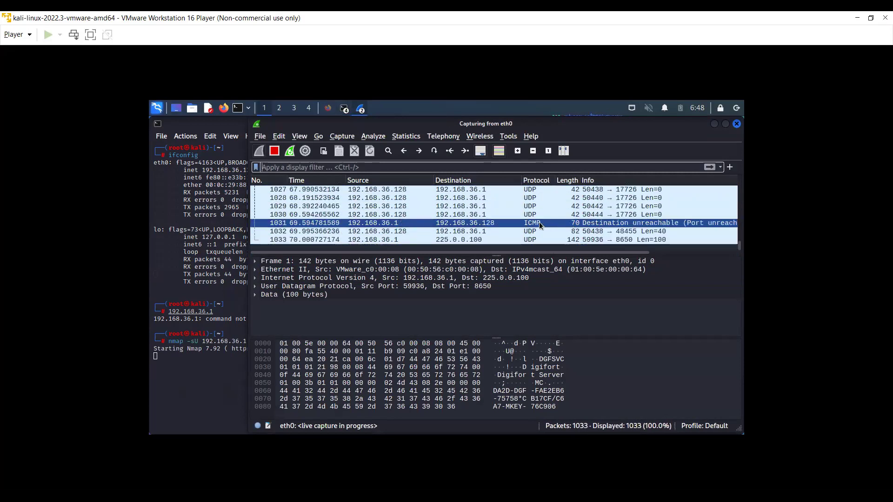
Step: Stop the eth0 capture and inspect the User Datagram Protocol details of packet 1036 in a separate window
left_click(275, 151)
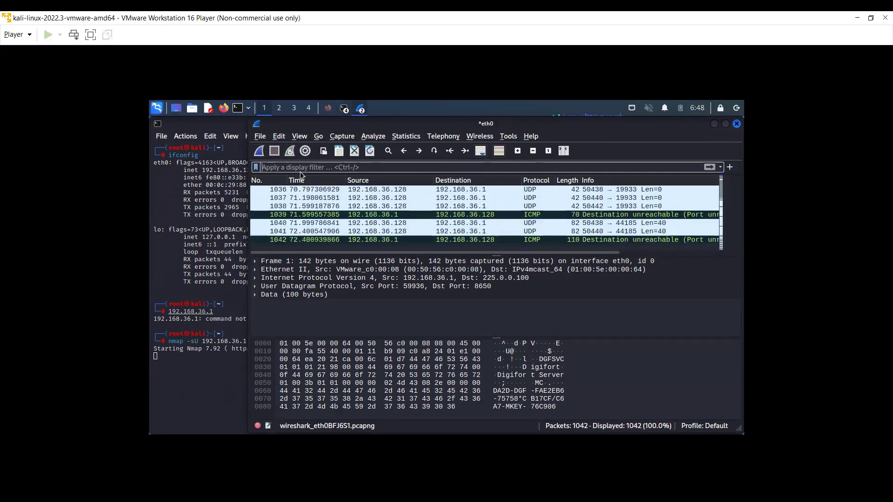
left_click(554, 234)
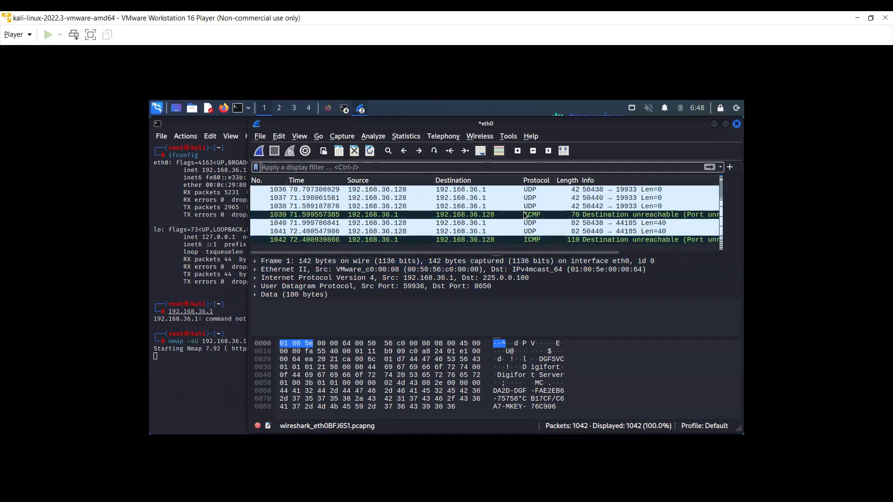
double_click(523, 190)
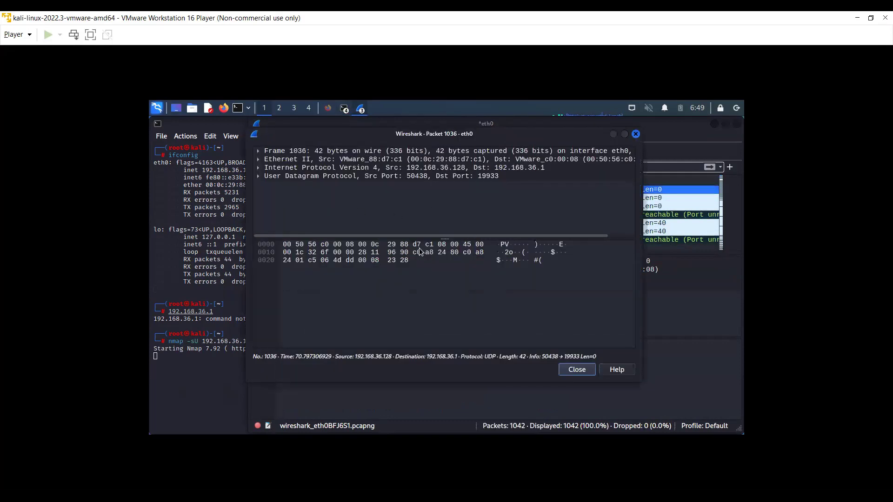
left_click(258, 176)
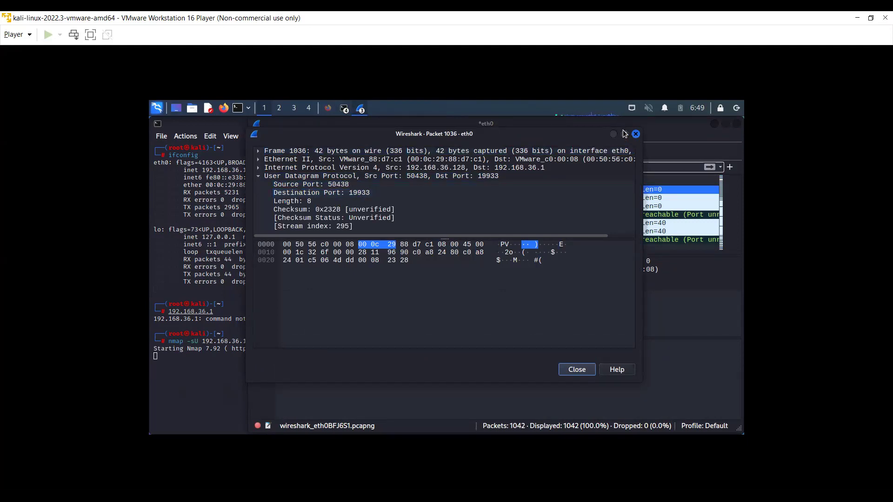
left_click(636, 135)
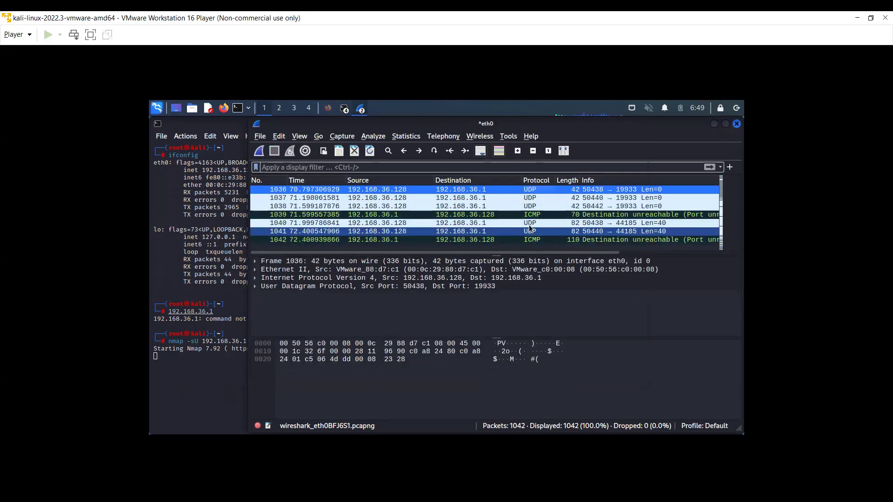
Step: Look back through the scan's captured UDP, ICMP and ARP packets and check the terminal running nmap
scroll(529, 222, "up", 11)
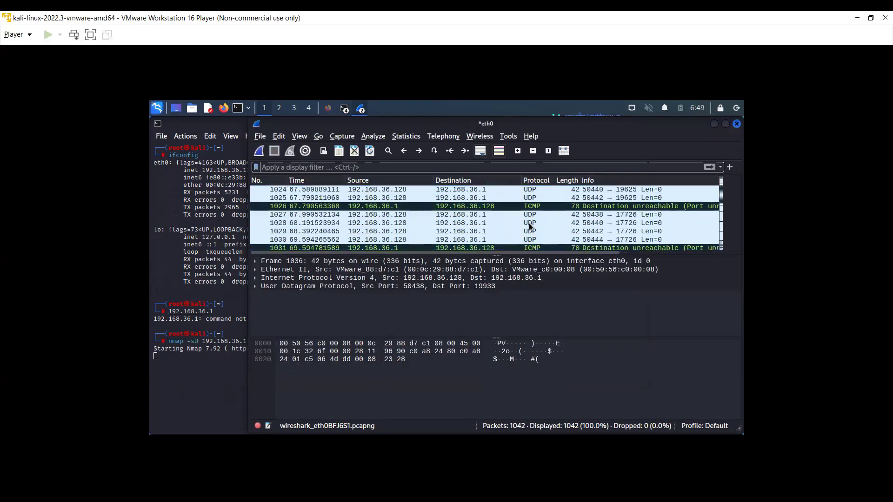
scroll(529, 219, "up", 20)
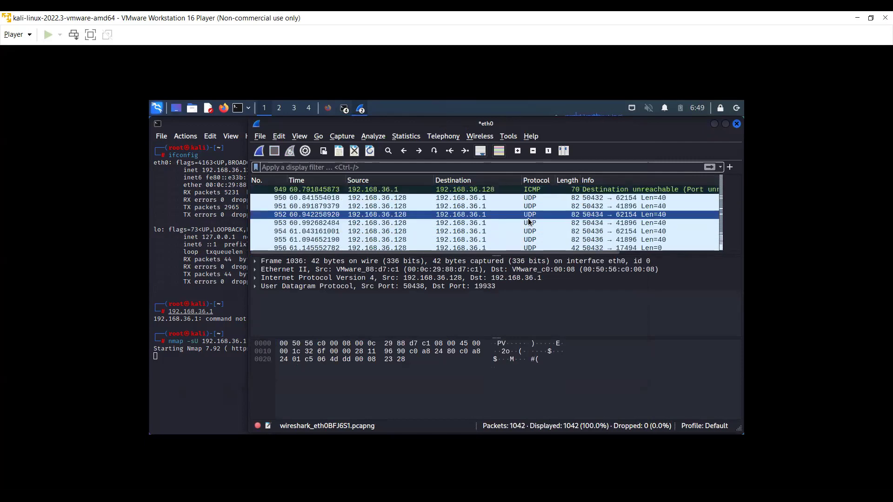
scroll(528, 217, "up", 20)
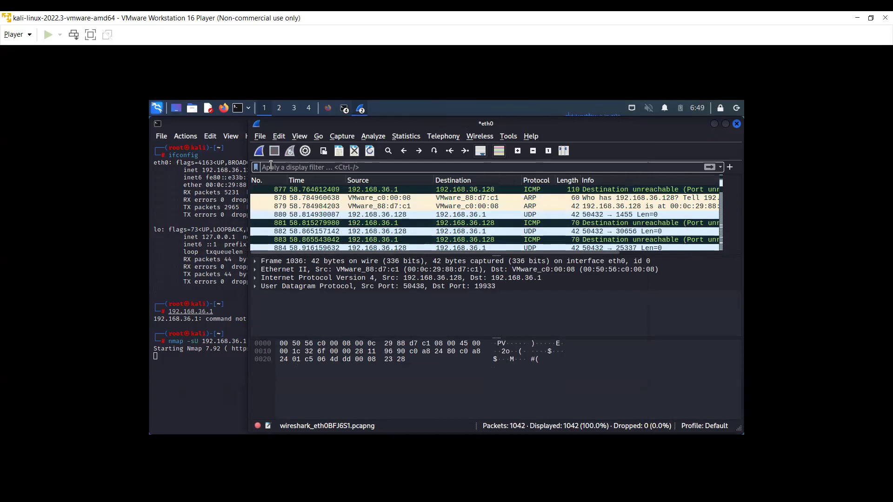
left_click(189, 363)
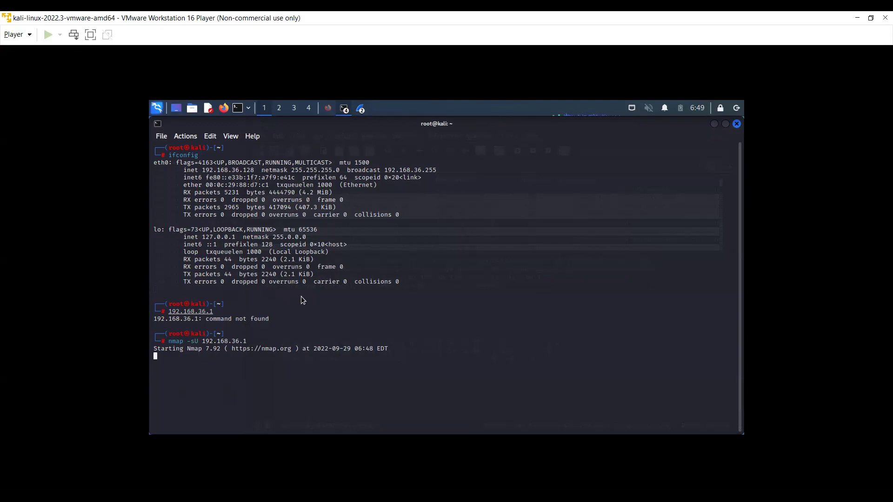
key("alt+Tab")
left_click(422, 271)
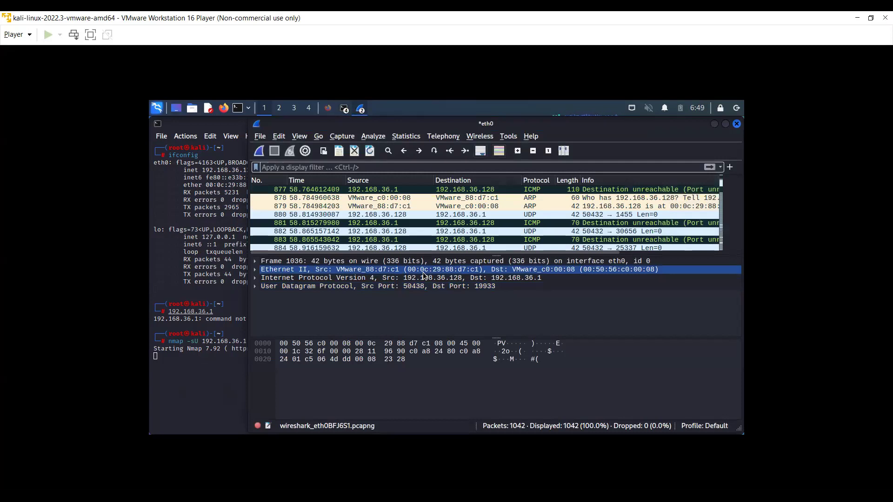
left_click(427, 223)
left_click(433, 206)
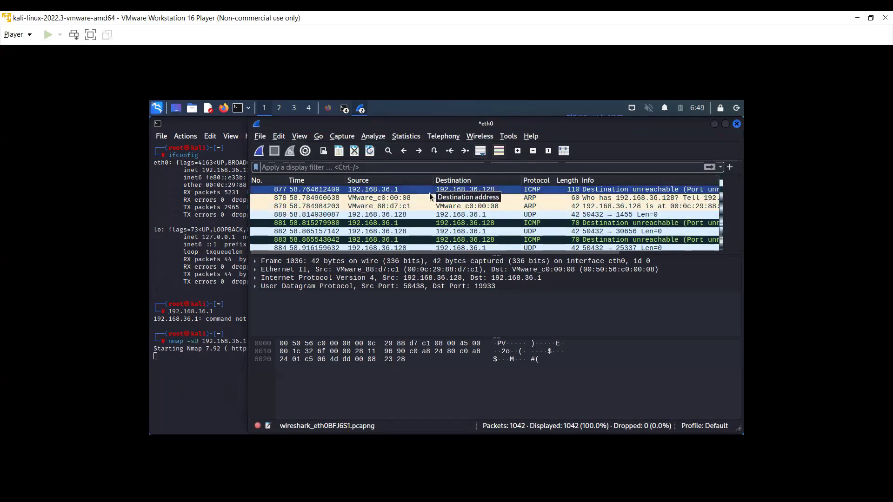
left_click(430, 198)
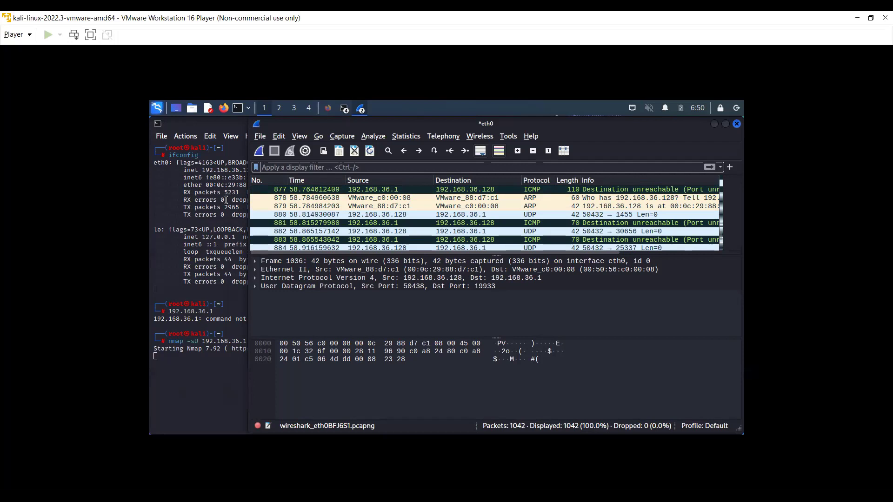
left_click(259, 135)
left_click(283, 149)
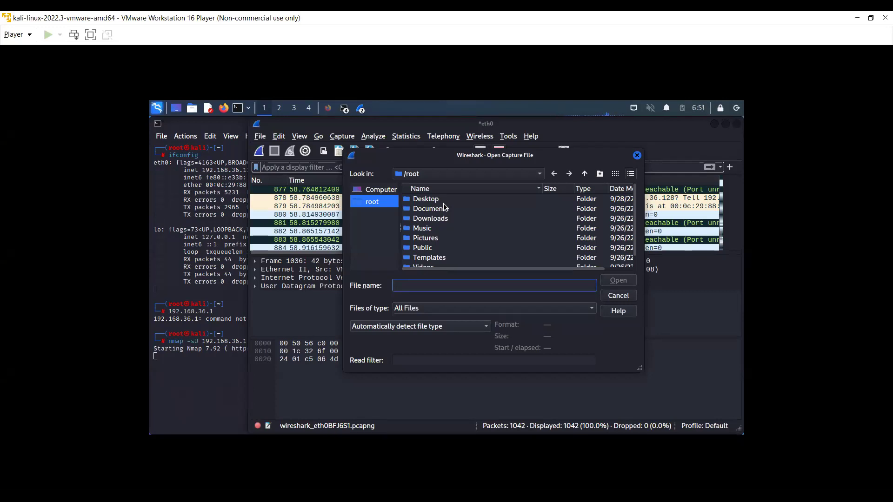
left_click(637, 155)
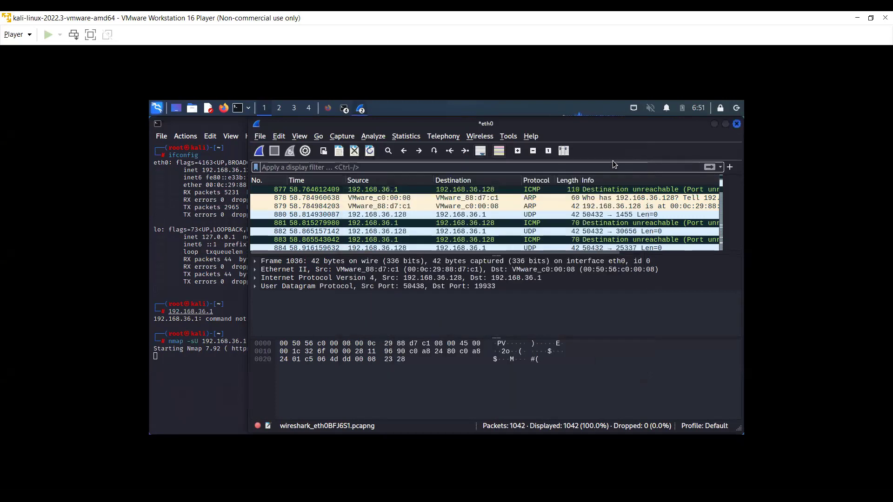
Step: Switch to a new Firefox window and go to google.com
left_click(224, 108)
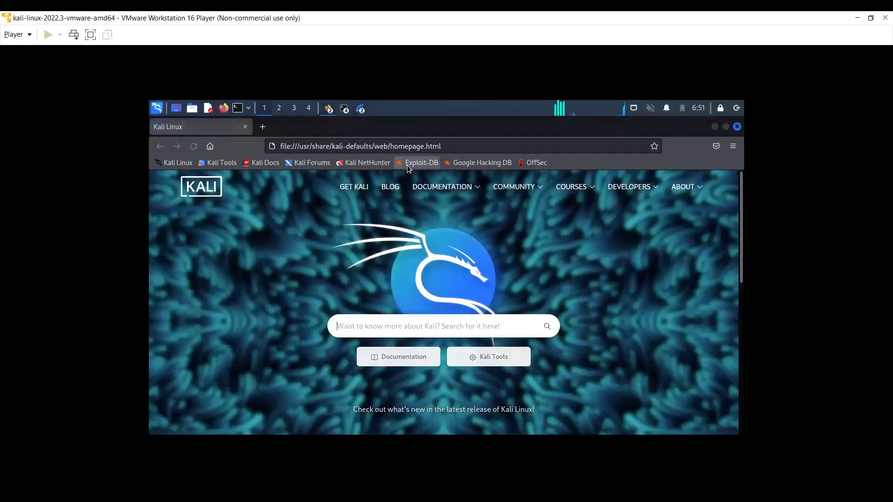
left_click(447, 147)
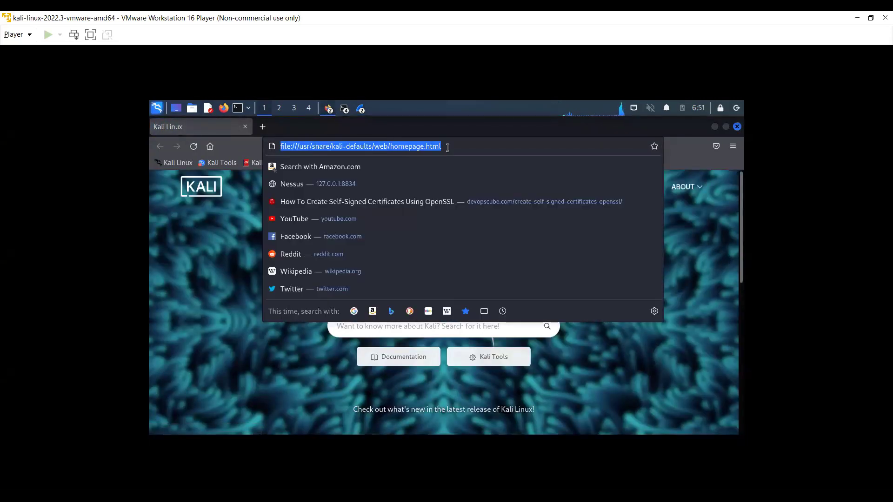
type("google.com/")
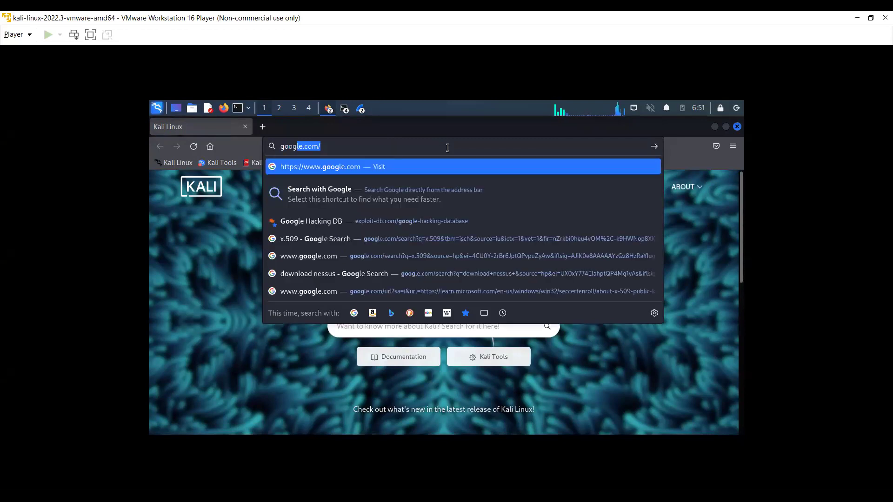
key("Return")
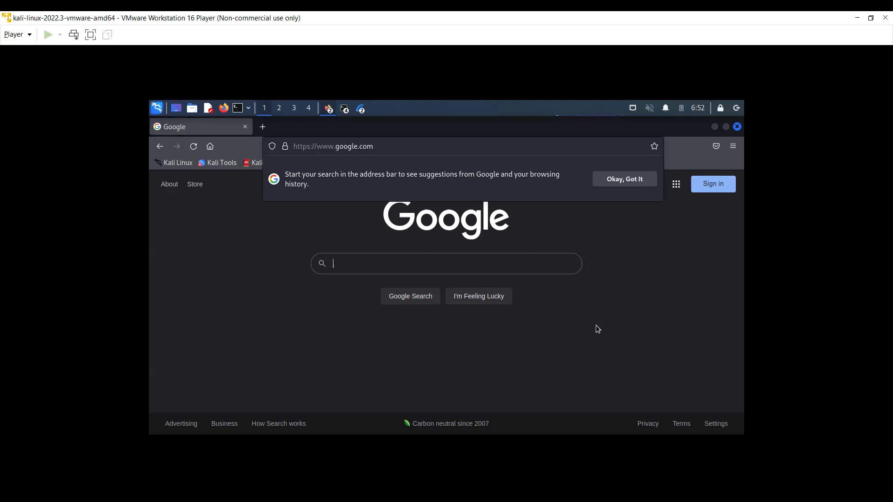
Step: Search Google for smtp wireshark sample, using the suggested query
type("smtp sample pcap")
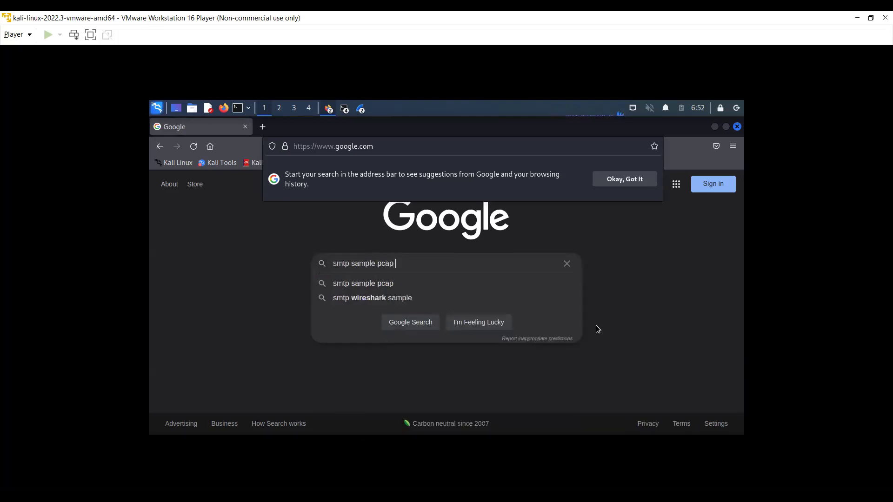
key("Down")
key("Down")
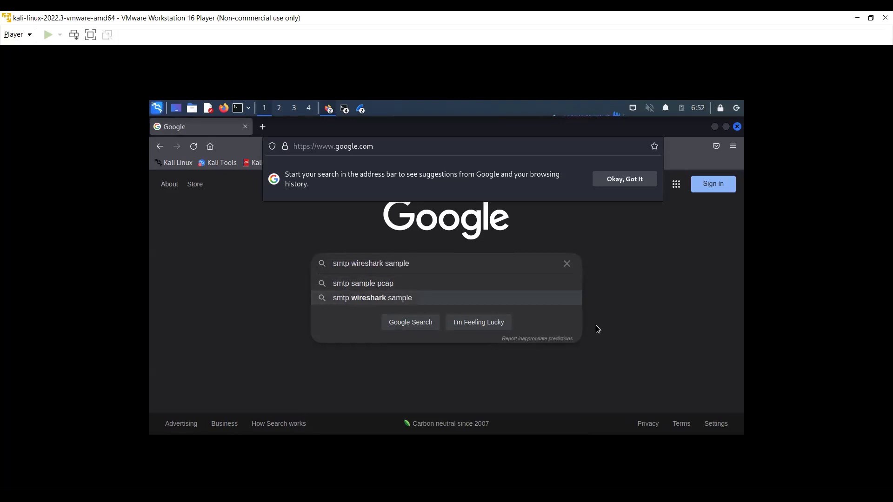
key("Return")
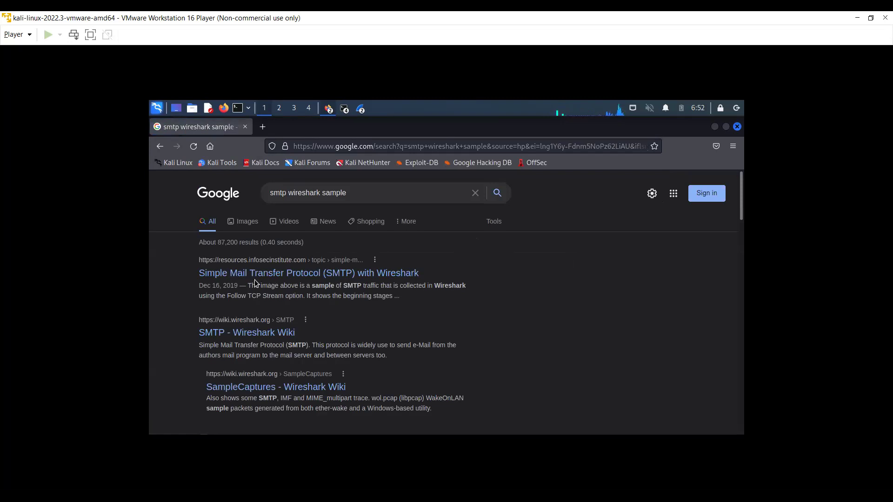
Step: Open the result "Simple Mail Transfer Protocol (SMTP) with Wireshark" in a new tab and look over the other search results
right_click(320, 278)
left_click(356, 286)
scroll(350, 300, "down", 3)
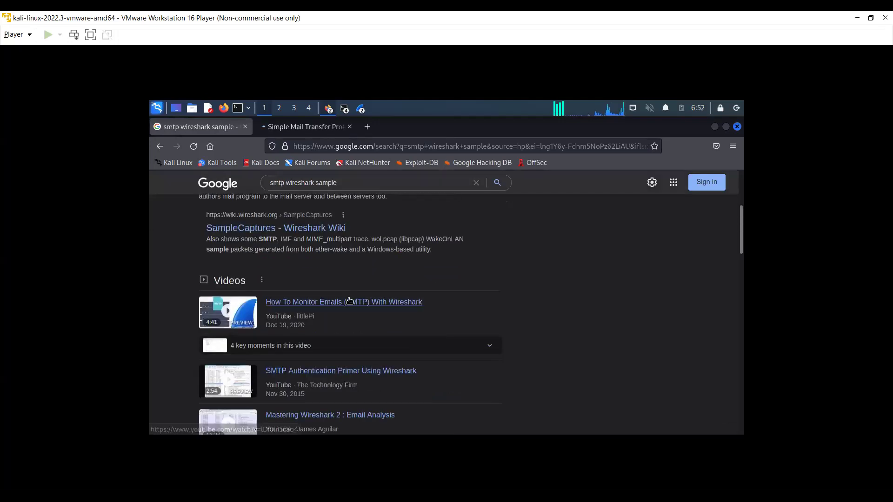
scroll(343, 297, "down", 4)
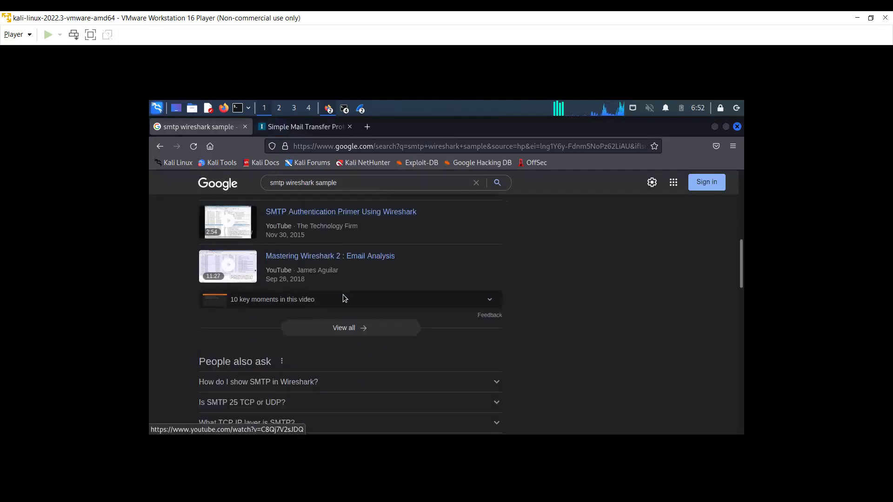
scroll(404, 265, "up", 4)
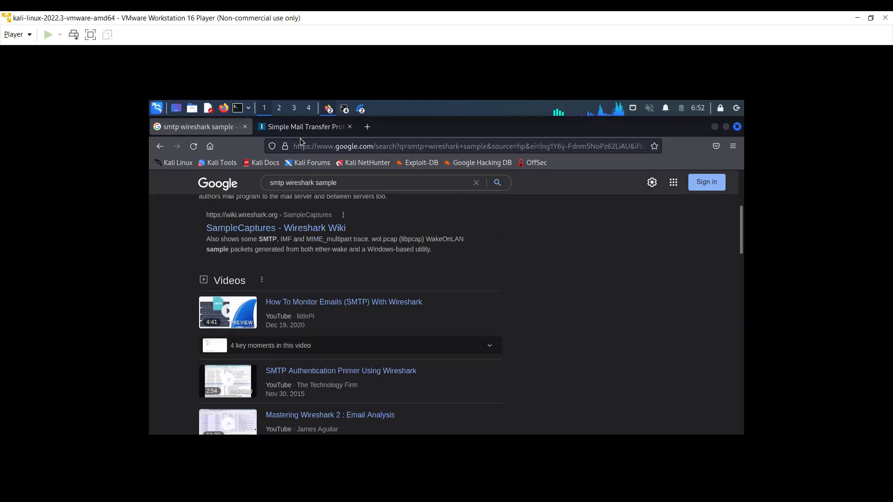
Step: Look through the Infosec article on SMTP with Wireshark for sample traffic and return to its beginning
left_click(301, 127)
scroll(384, 318, "down", 12)
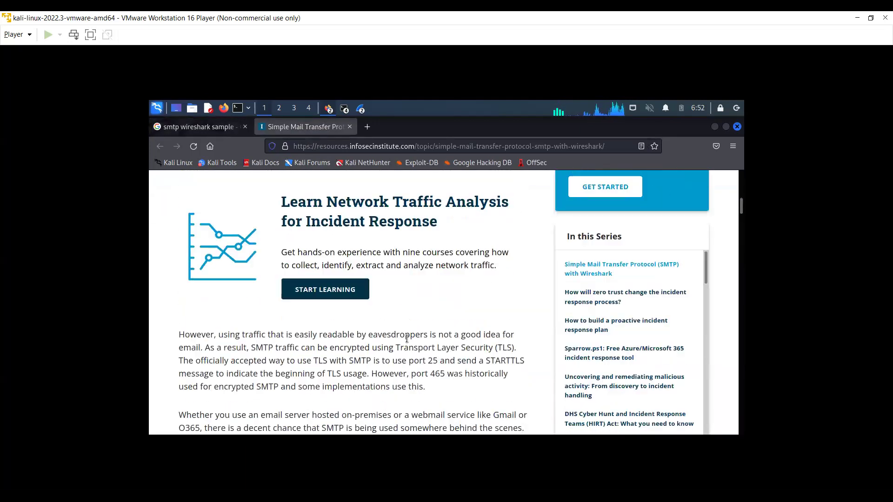
scroll(408, 339, "down", 5)
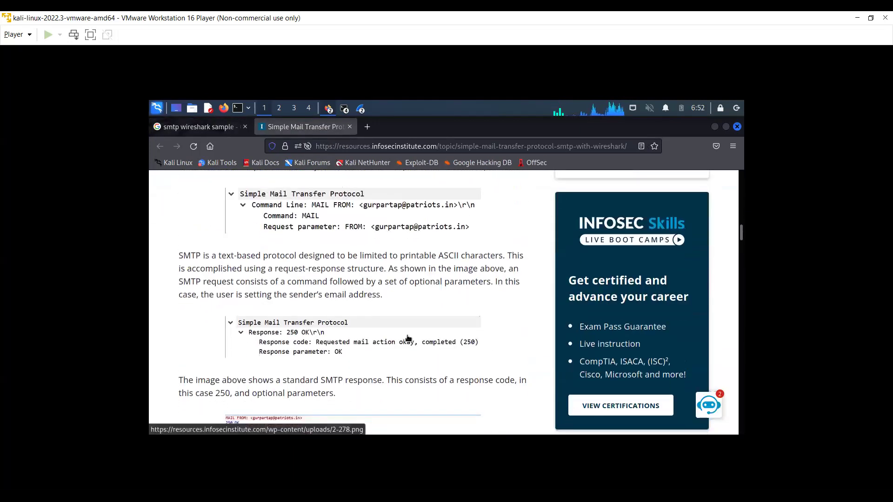
scroll(409, 336, "up", 5)
scroll(408, 333, "up", 10)
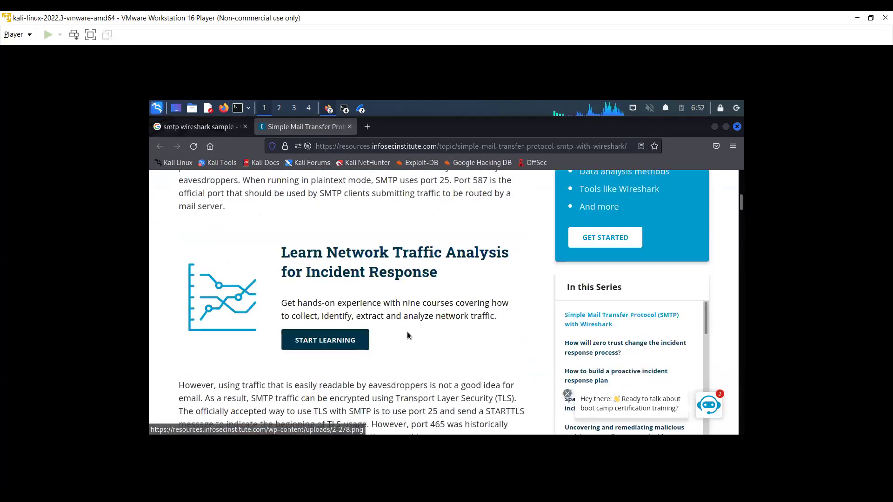
scroll(408, 329, "up", 1)
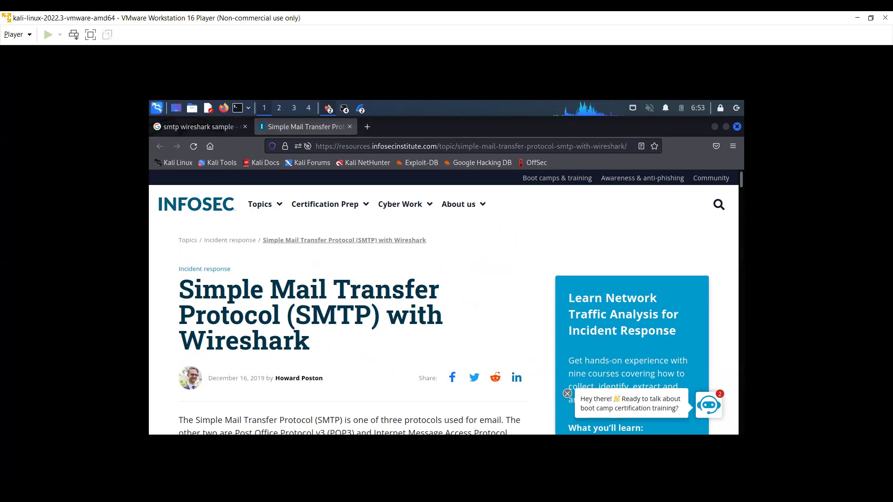
Step: Minimise the browser, Wireshark, terminal and packet windows and paste the copied file onto the Kali desktop
left_click(713, 127)
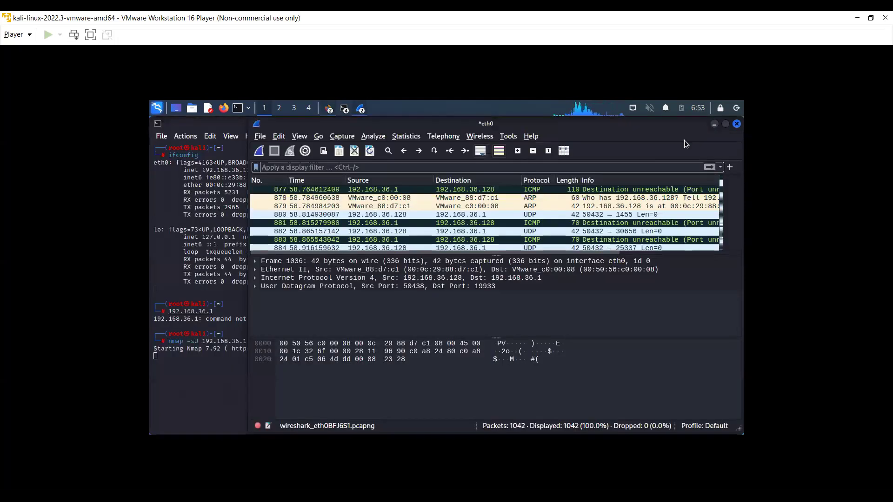
left_click(714, 126)
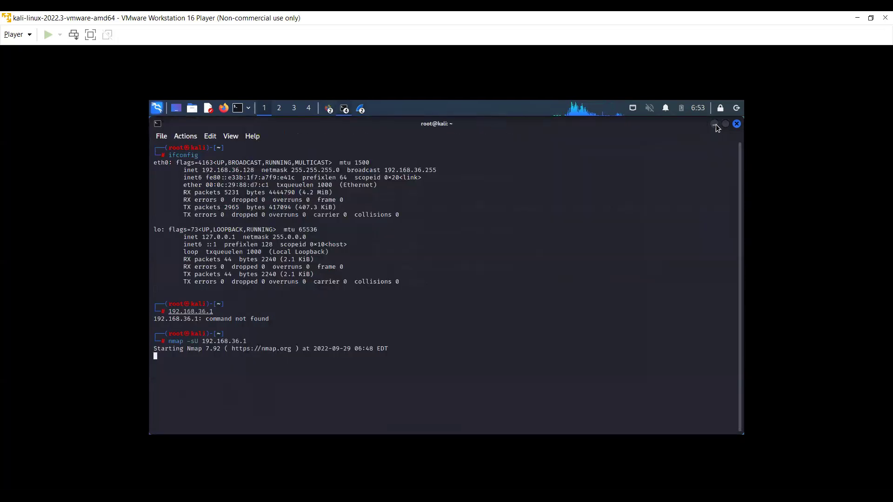
left_click(714, 124)
left_click(715, 124)
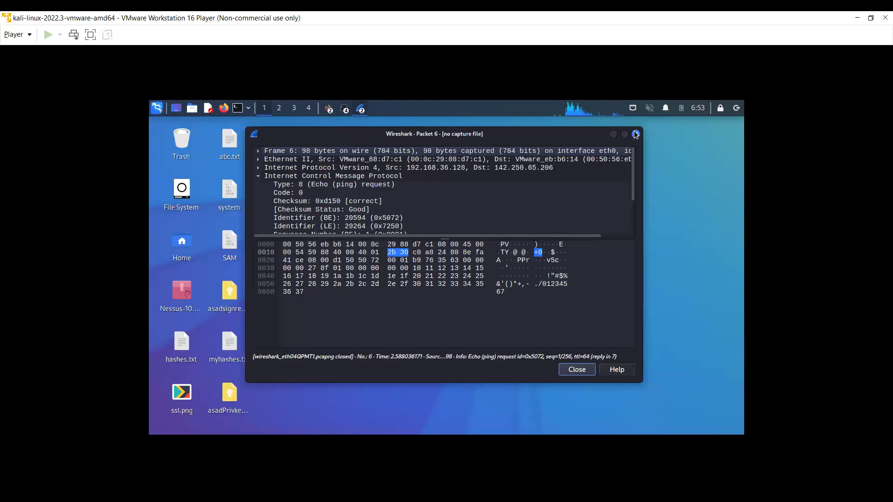
left_click(616, 130)
right_click(390, 171)
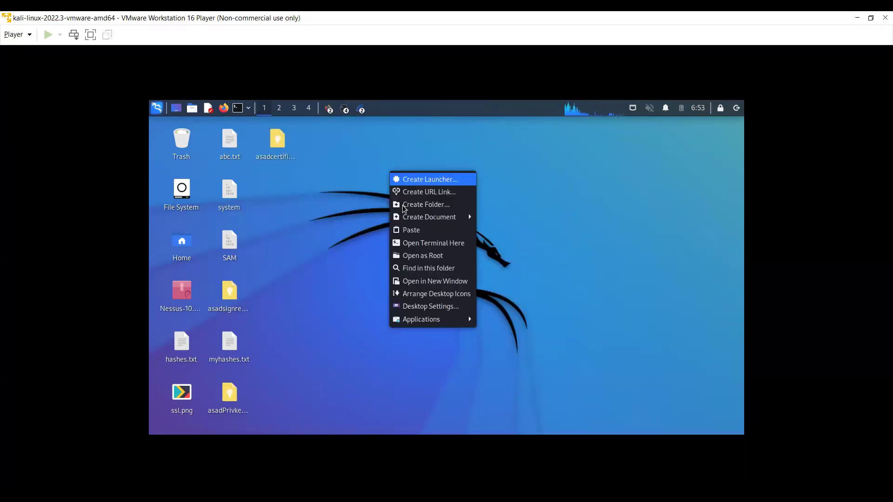
left_click(403, 229)
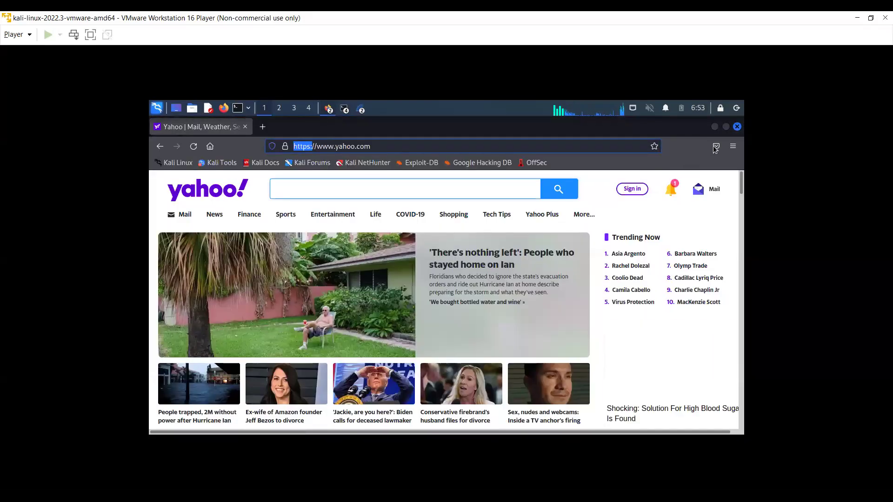
Step: Minimise the Yahoo browser window and the ifconfig terminal, and open smtp.pcap in Wireshark
left_click(715, 127)
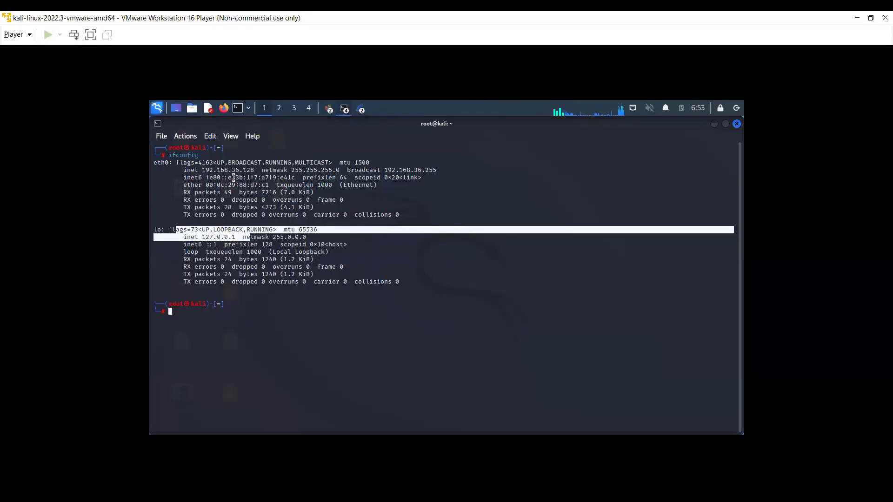
left_click(714, 124)
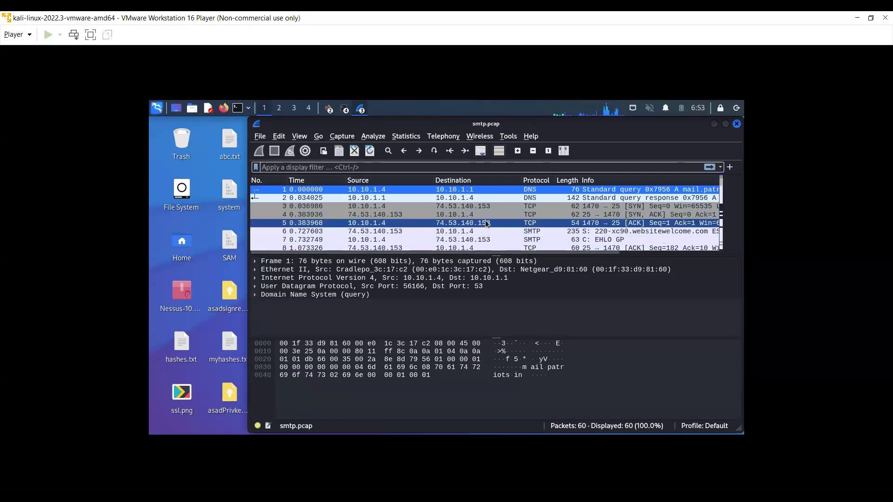
Step: Filter the packets of smtp.pcap by the smtp protocol
key("Down")
left_click(516, 232)
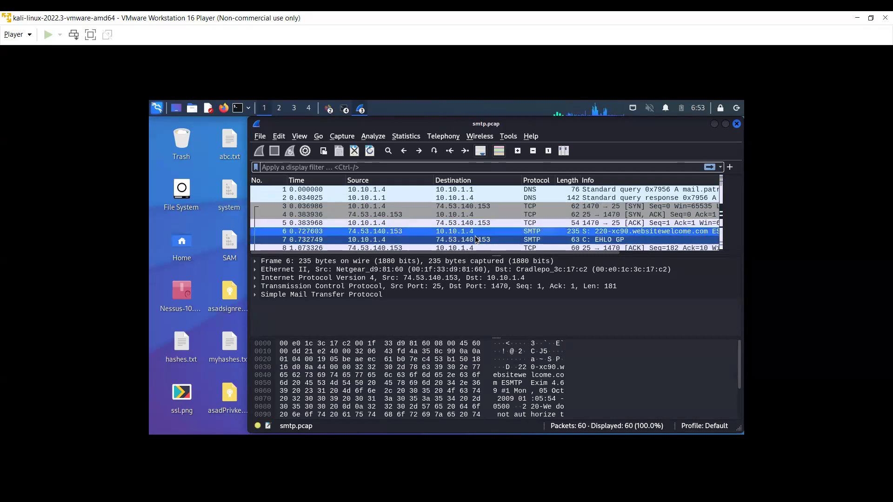
left_click(312, 165)
type("smtp")
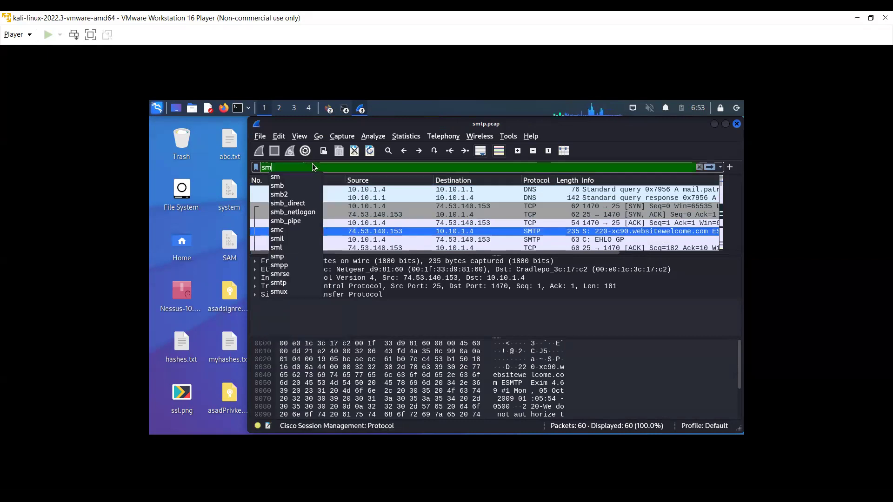
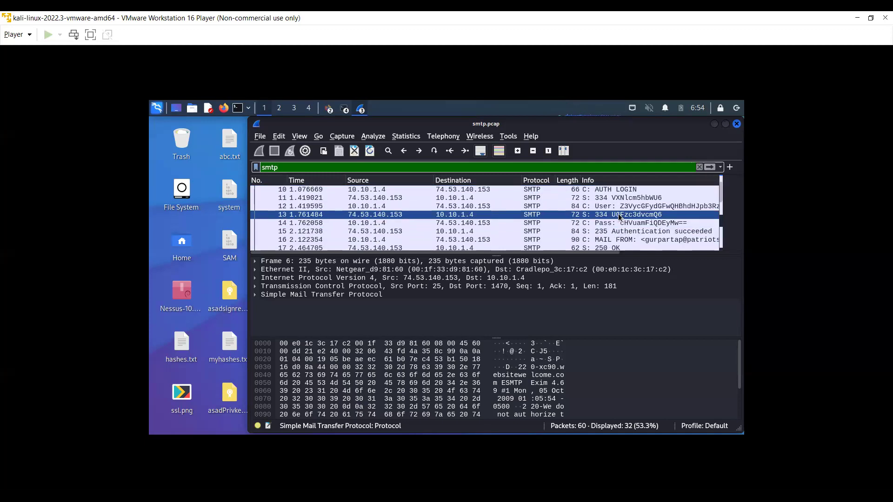
Step: Inspect the encoded login credentials in the SMTP section of packets 12 and 14, and minimise the packet and capture windows
left_click(627, 207)
double_click(627, 208)
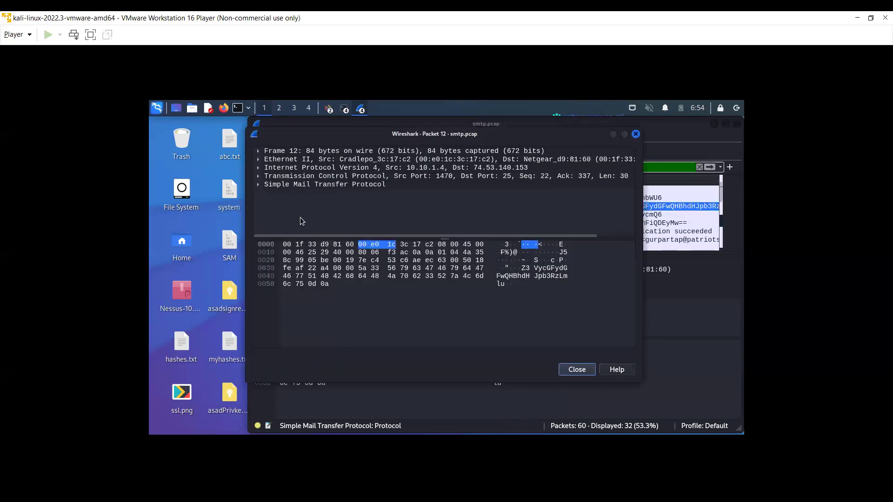
left_click(258, 184)
left_click(355, 195)
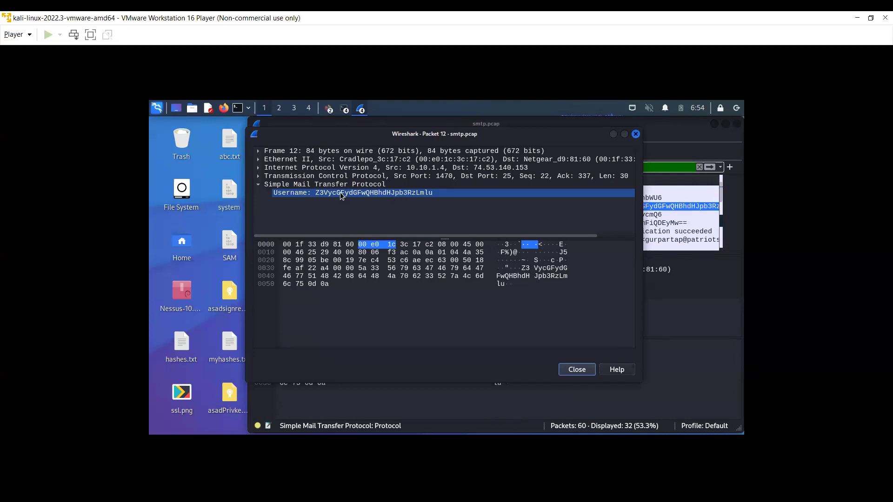
key("Up")
left_click(364, 194)
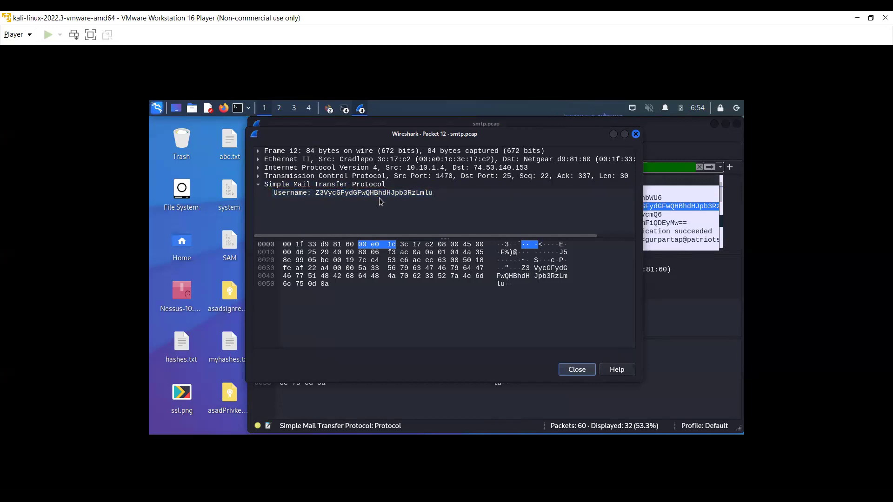
left_click(379, 197)
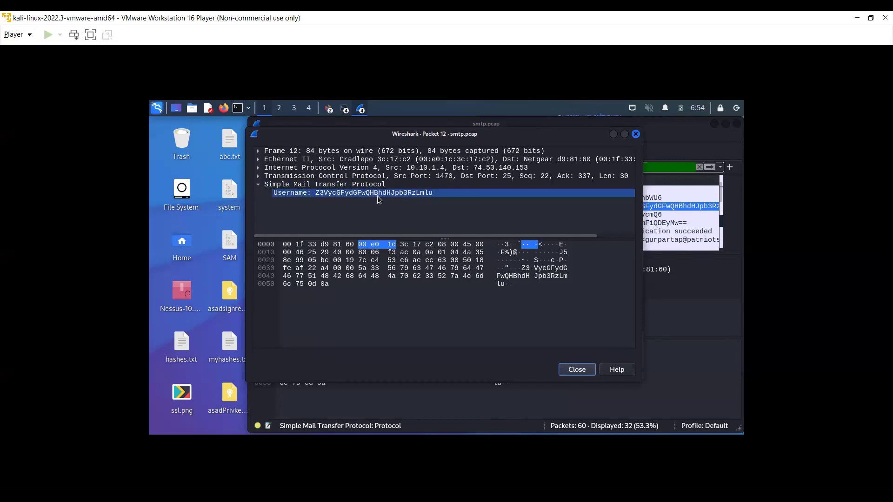
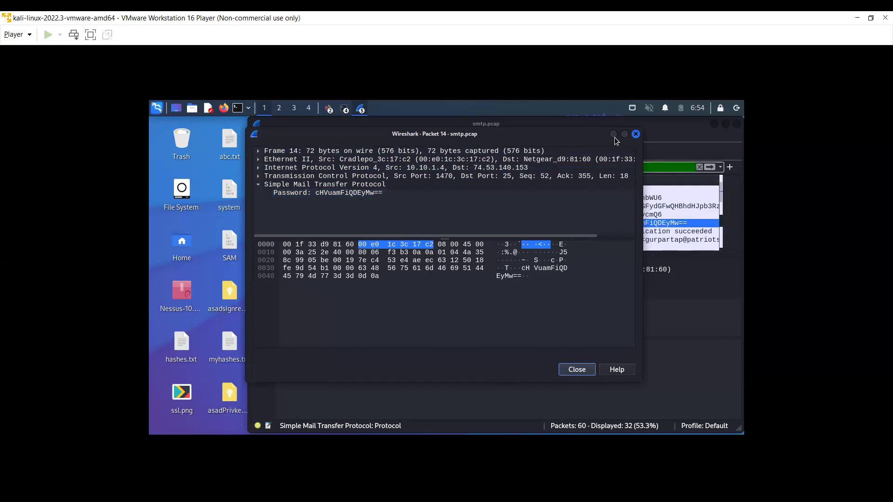
left_click(614, 136)
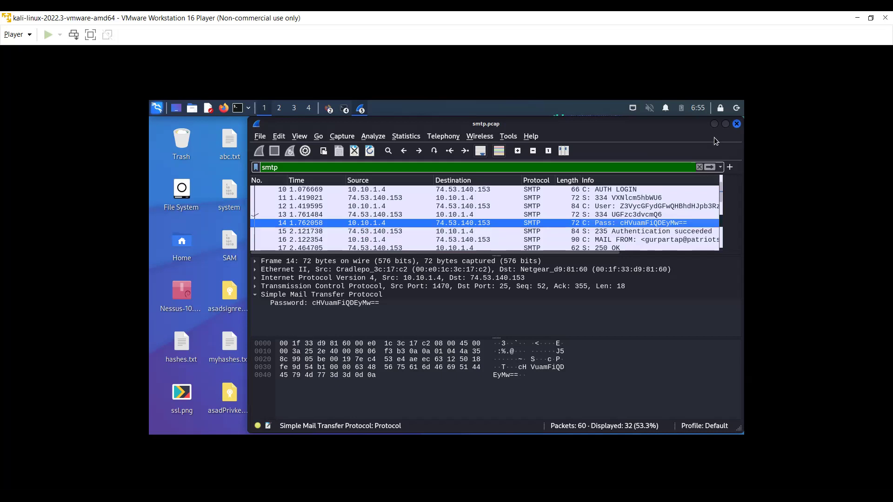
left_click(714, 124)
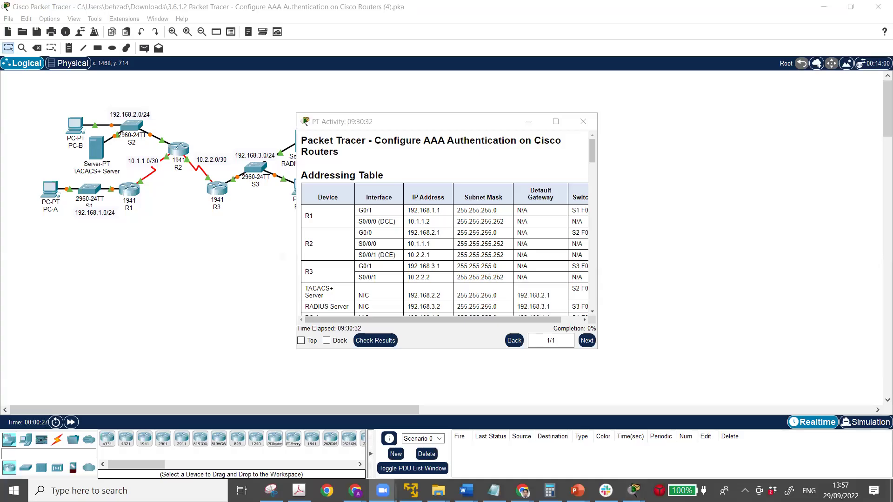
Step: Move the AAA activity instructions in Cisco Packet Tracer clear of the topology and box-select the network devices
left_click(438, 132)
left_click_drag(471, 128, 592, 119)
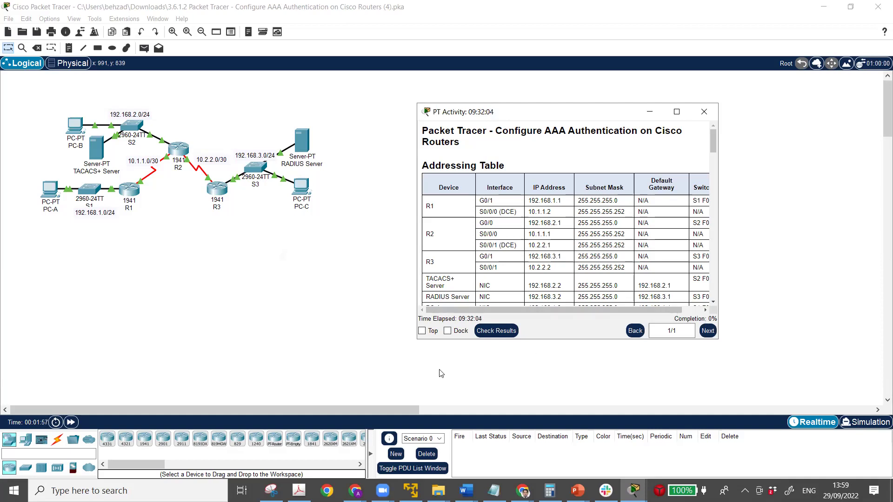
left_click_drag(255, 99, 480, 249)
left_click_drag(16, 109, 404, 246)
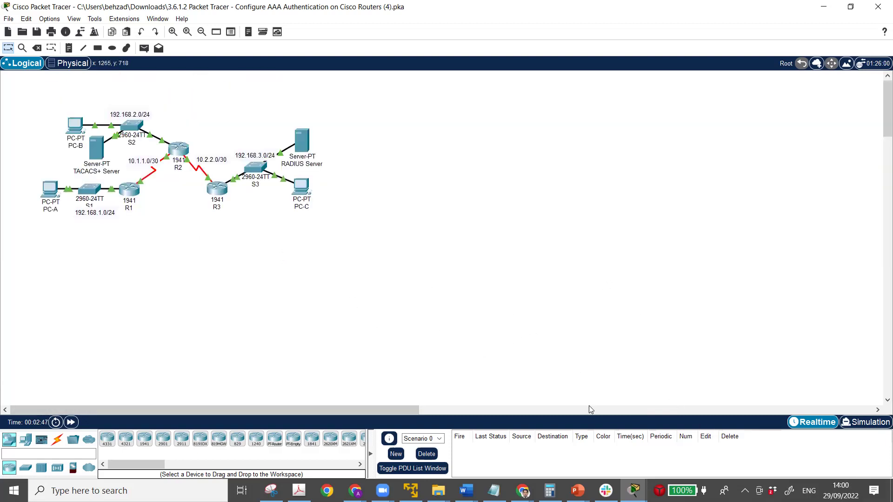
Step: Bring back the activity instructions, widen their window and highlight the RADIUS server commands for R3 in Step 3
mouse_move(635, 490)
left_click(748, 444)
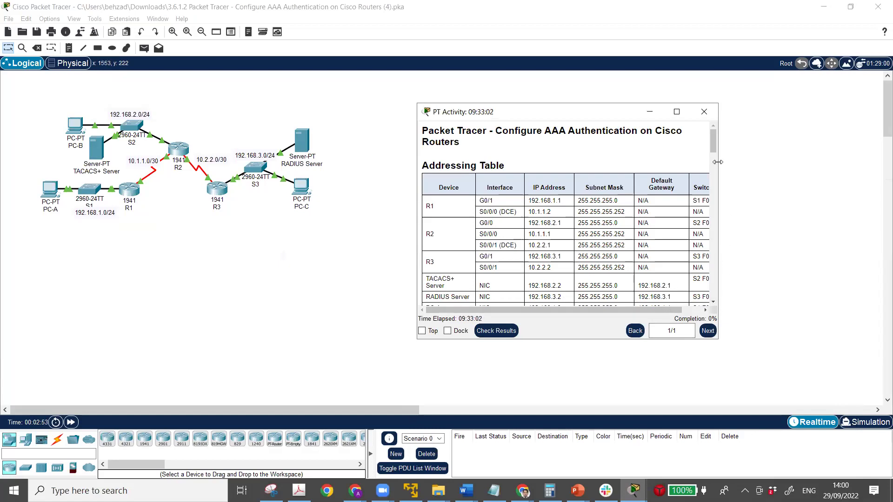
left_click_drag(712, 147, 724, 302)
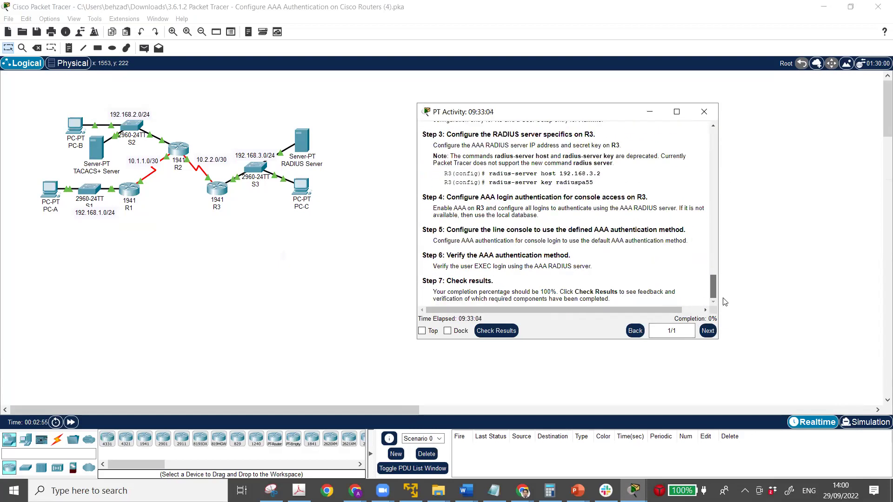
left_click_drag(623, 310, 600, 313)
left_click_drag(719, 339, 793, 338)
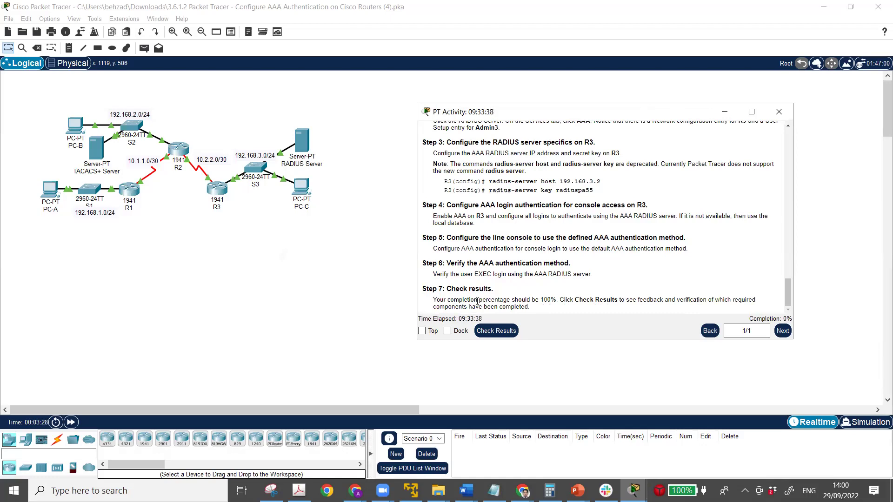
left_click_drag(481, 181, 609, 198)
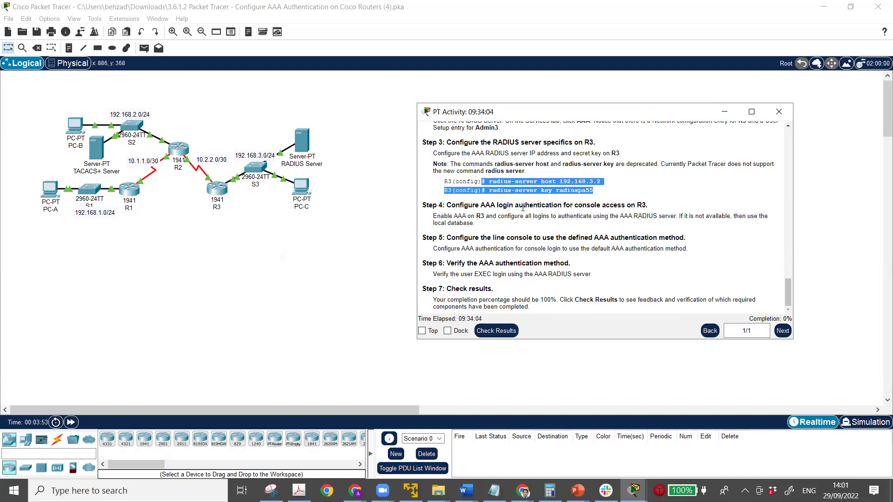
left_click_drag(492, 182, 604, 193)
Step: Check the activity results, look through the assessment items for R1, R2 and R3, and close the results and the instructions
left_click(504, 330)
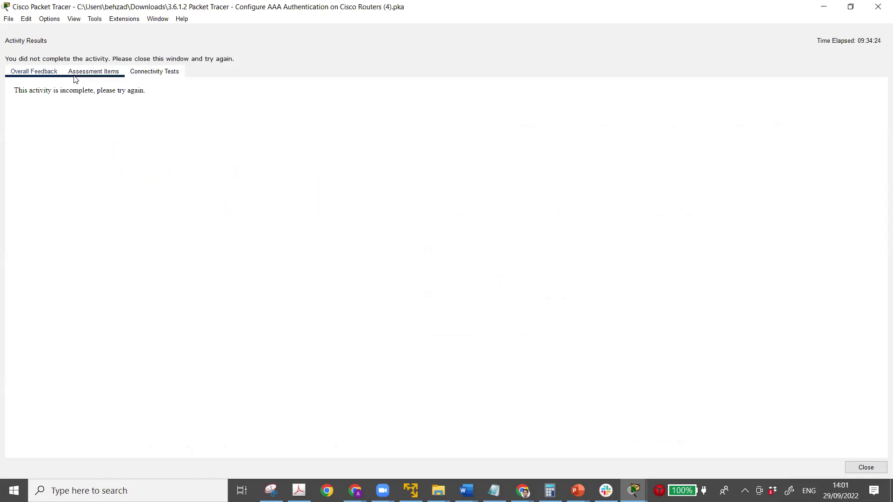
left_click(92, 76)
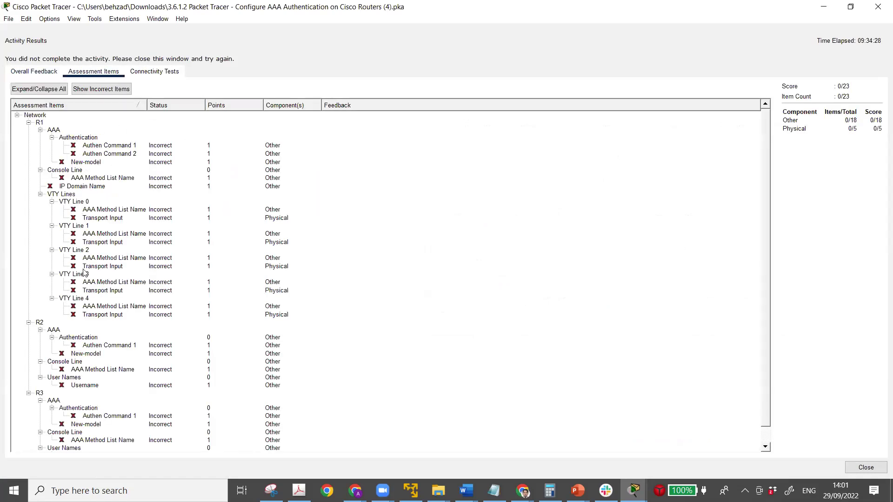
scroll(83, 272, "down", 1)
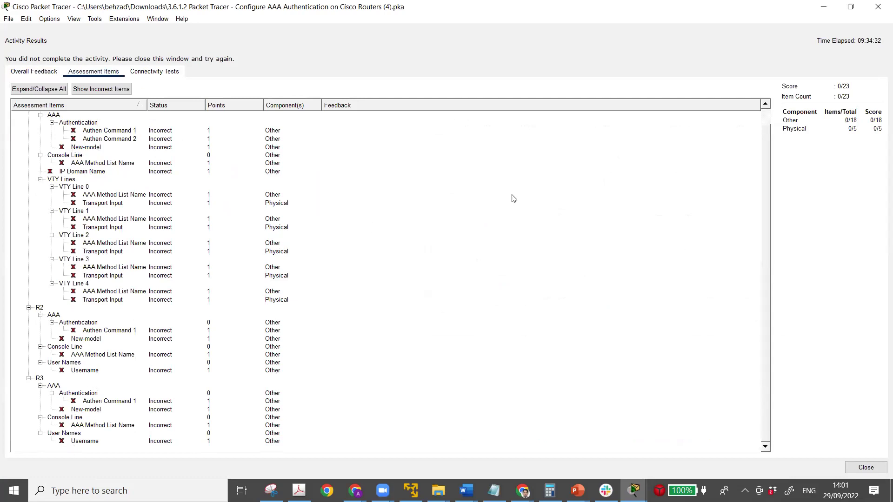
left_click(877, 11)
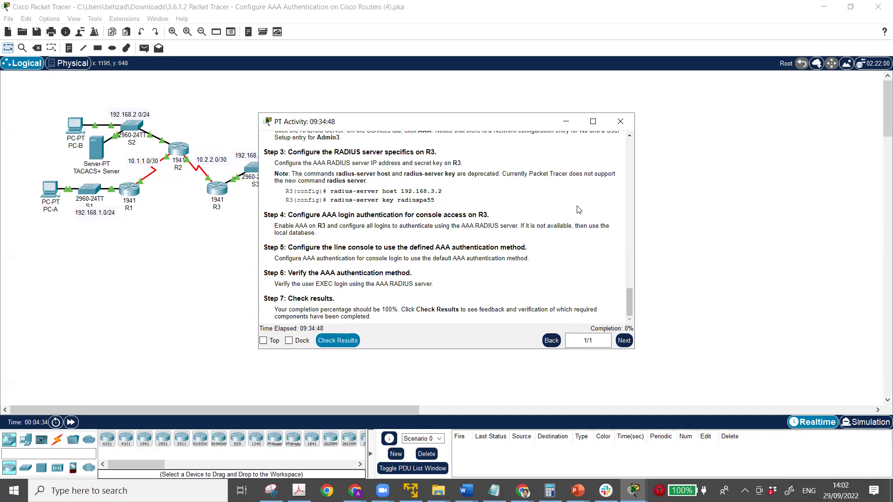
left_click(619, 122)
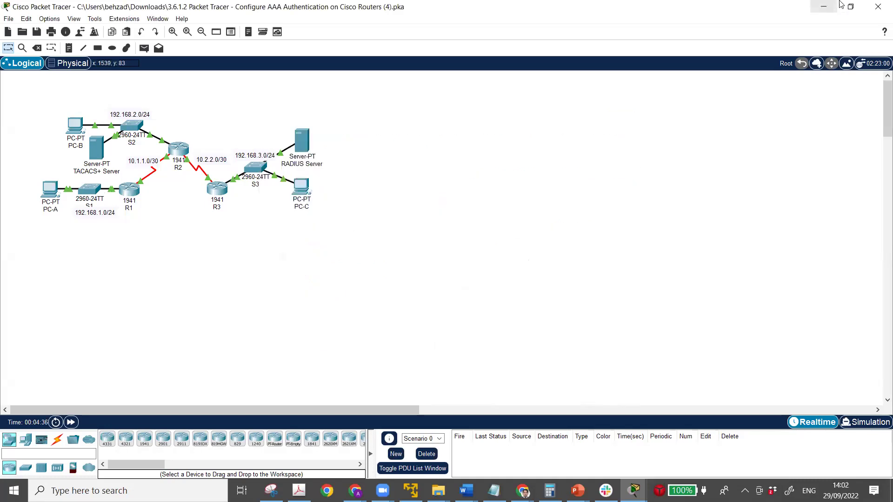
left_click(877, 6)
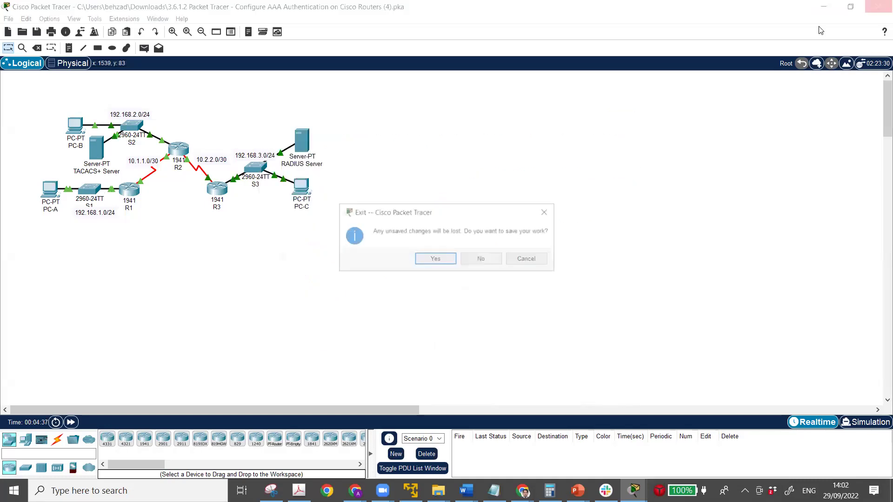
left_click(482, 261)
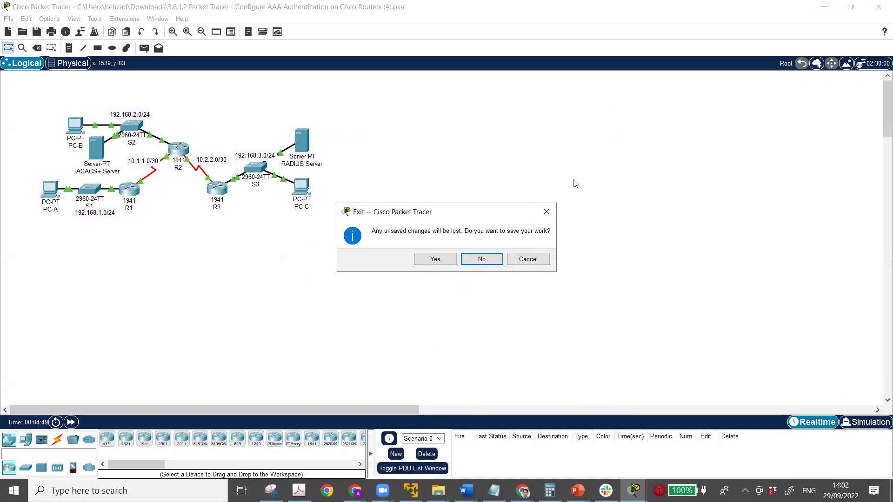
left_click(546, 213)
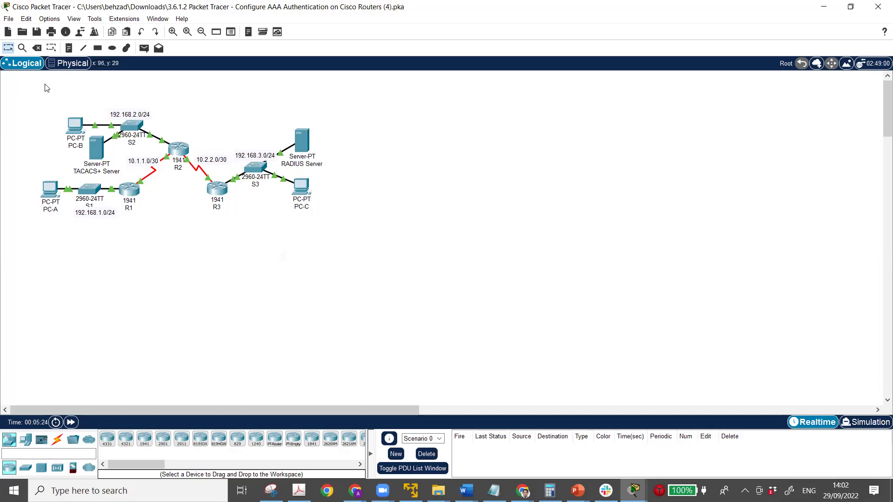
Step: Box-select the whole network topology, including all devices and subnet labels
left_click_drag(45, 84, 161, 150)
left_click_drag(223, 183, 402, 302)
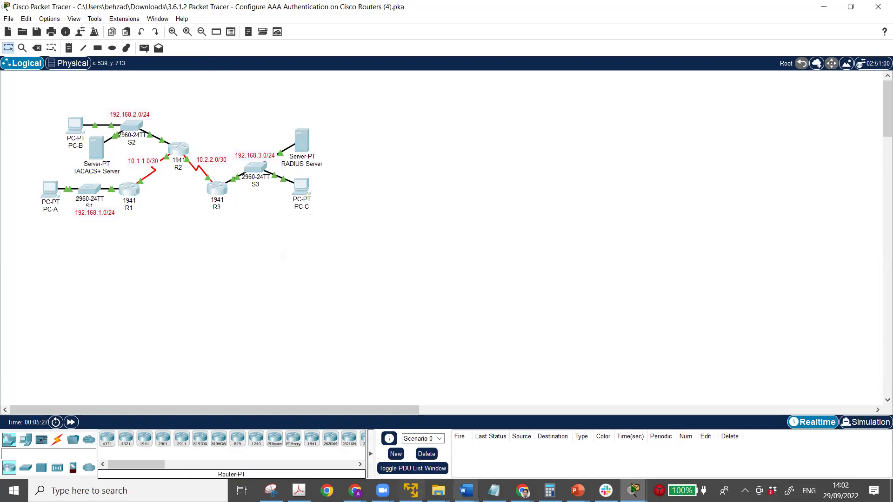
mouse_move(494, 491)
left_click_drag(432, 291, 42, 96)
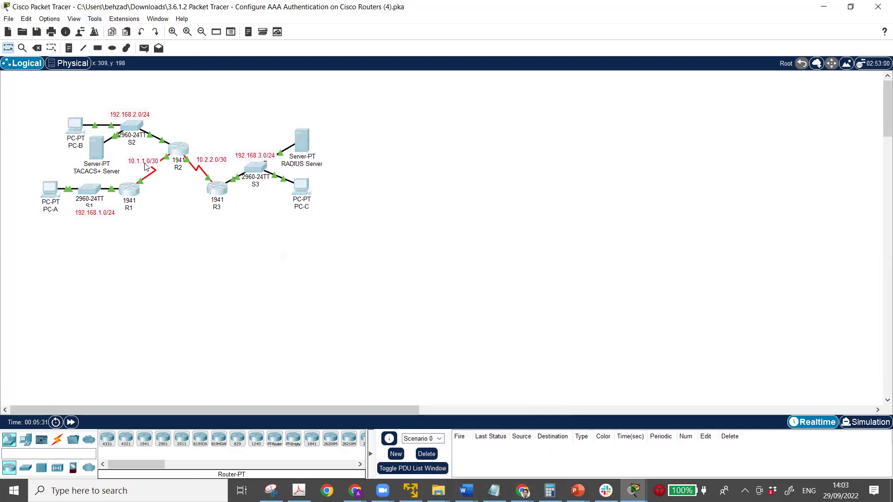